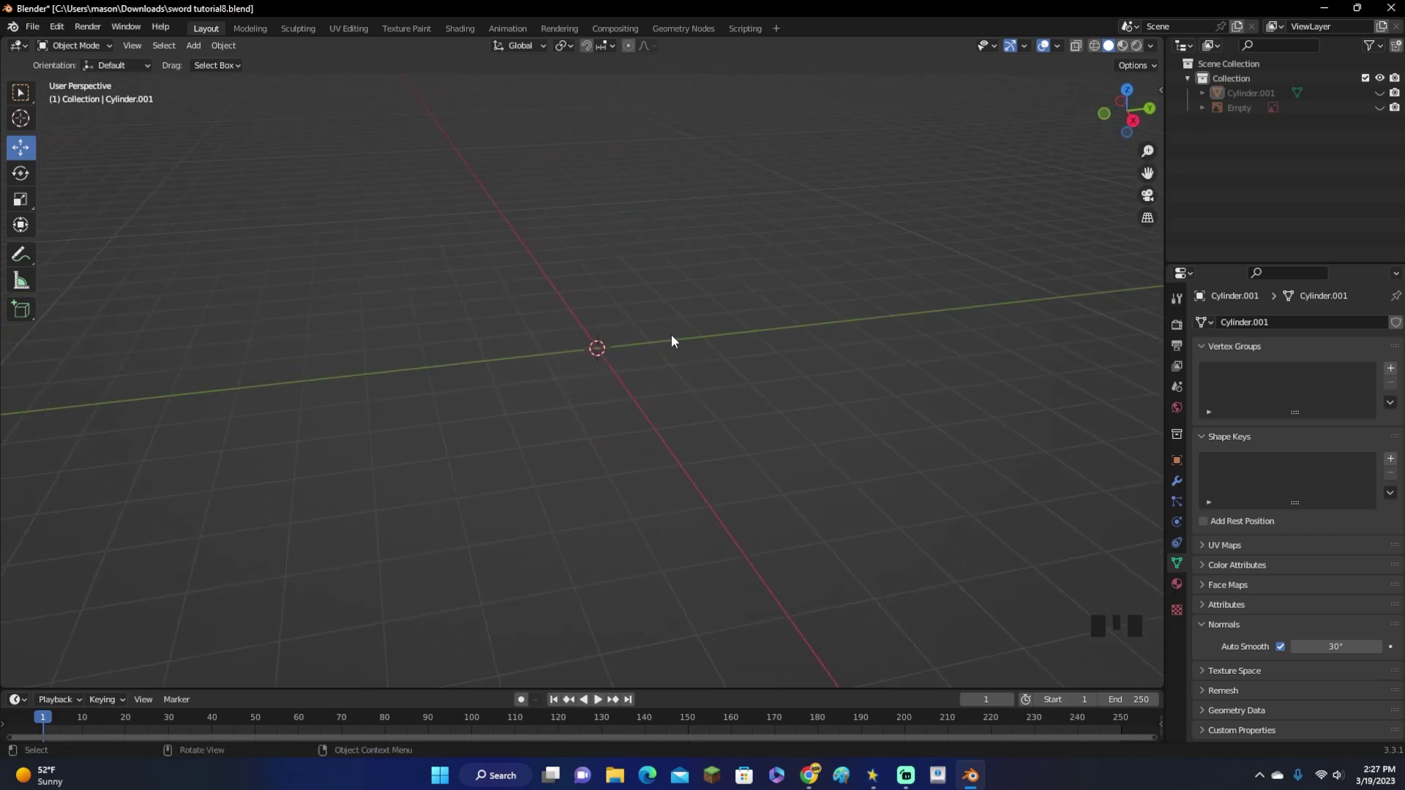
# Add the sword reference image fasdgdg.png to the scene and rotate it upright to face the right-side view
pyautogui.hotkey('shift', 'a')
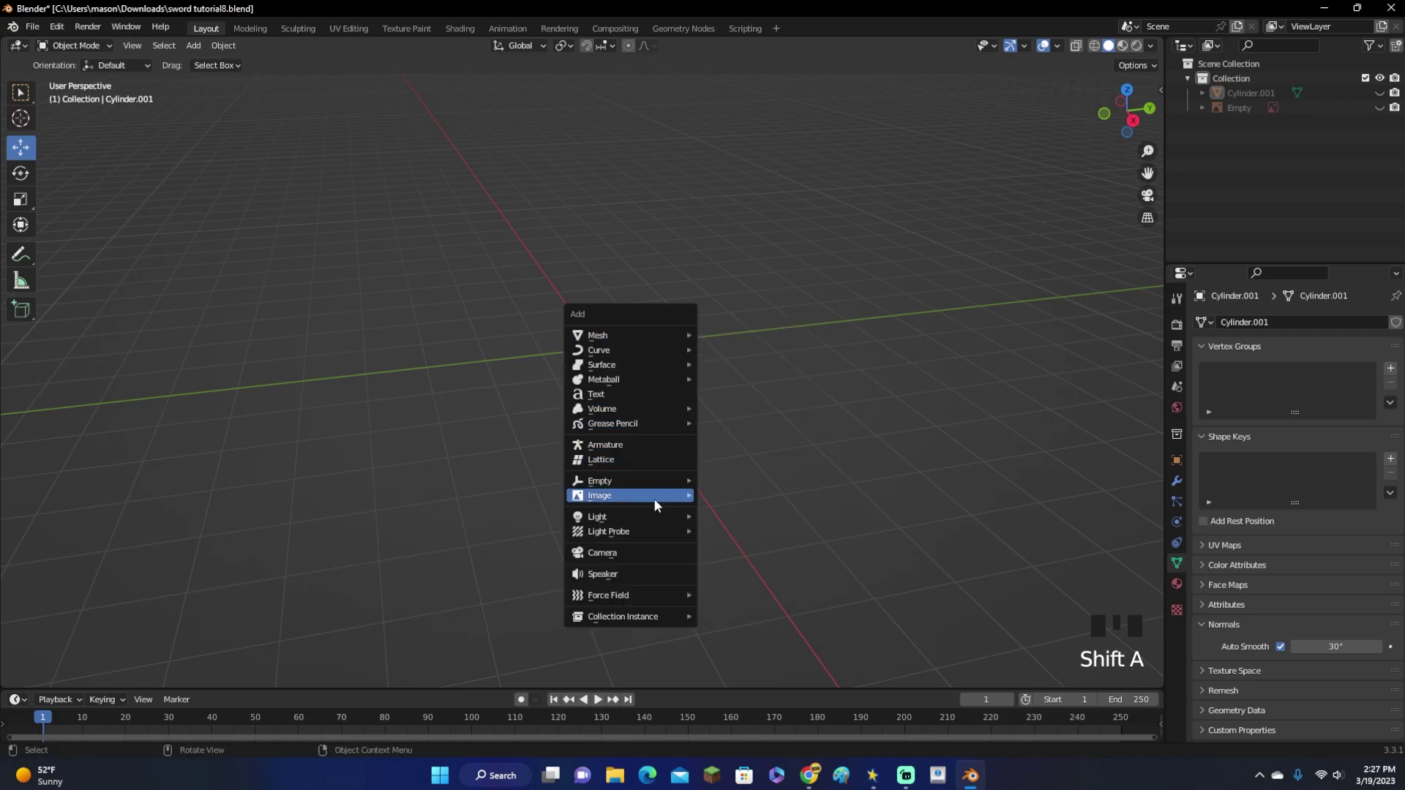
pyautogui.moveTo(660, 500)
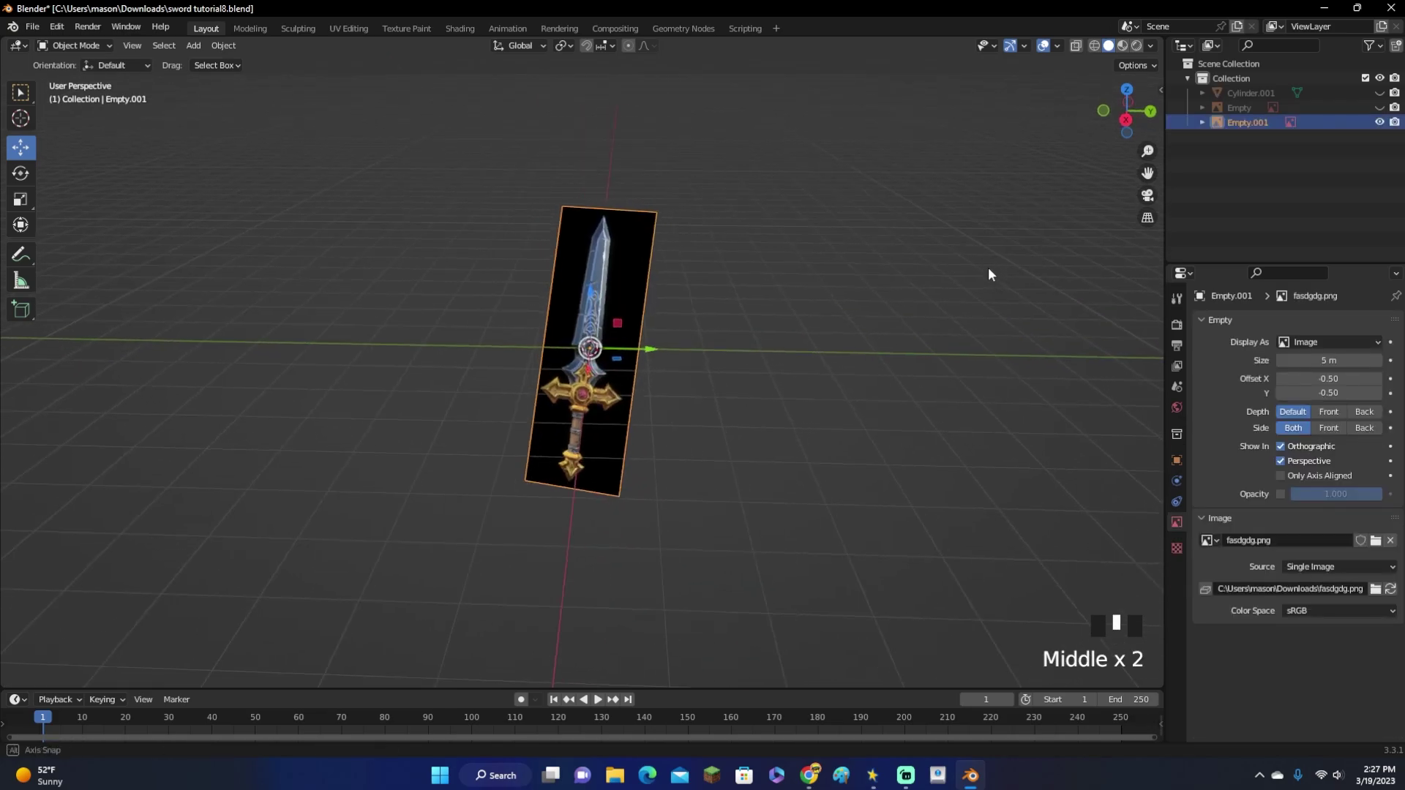
pyautogui.moveTo(988, 266); pyautogui.dragTo(1113, 160, button='middle')
pyautogui.click(1114, 117)
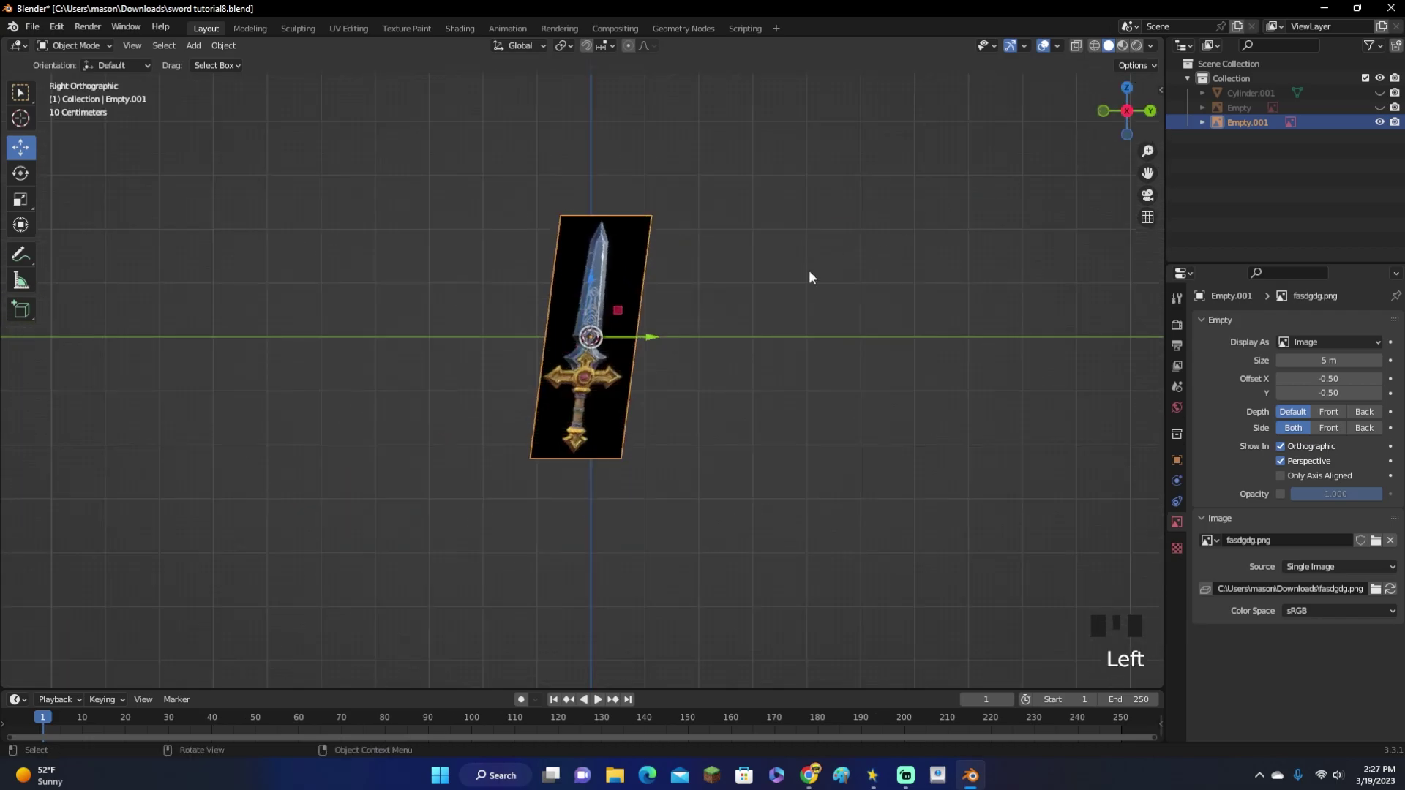
pyautogui.press('x')
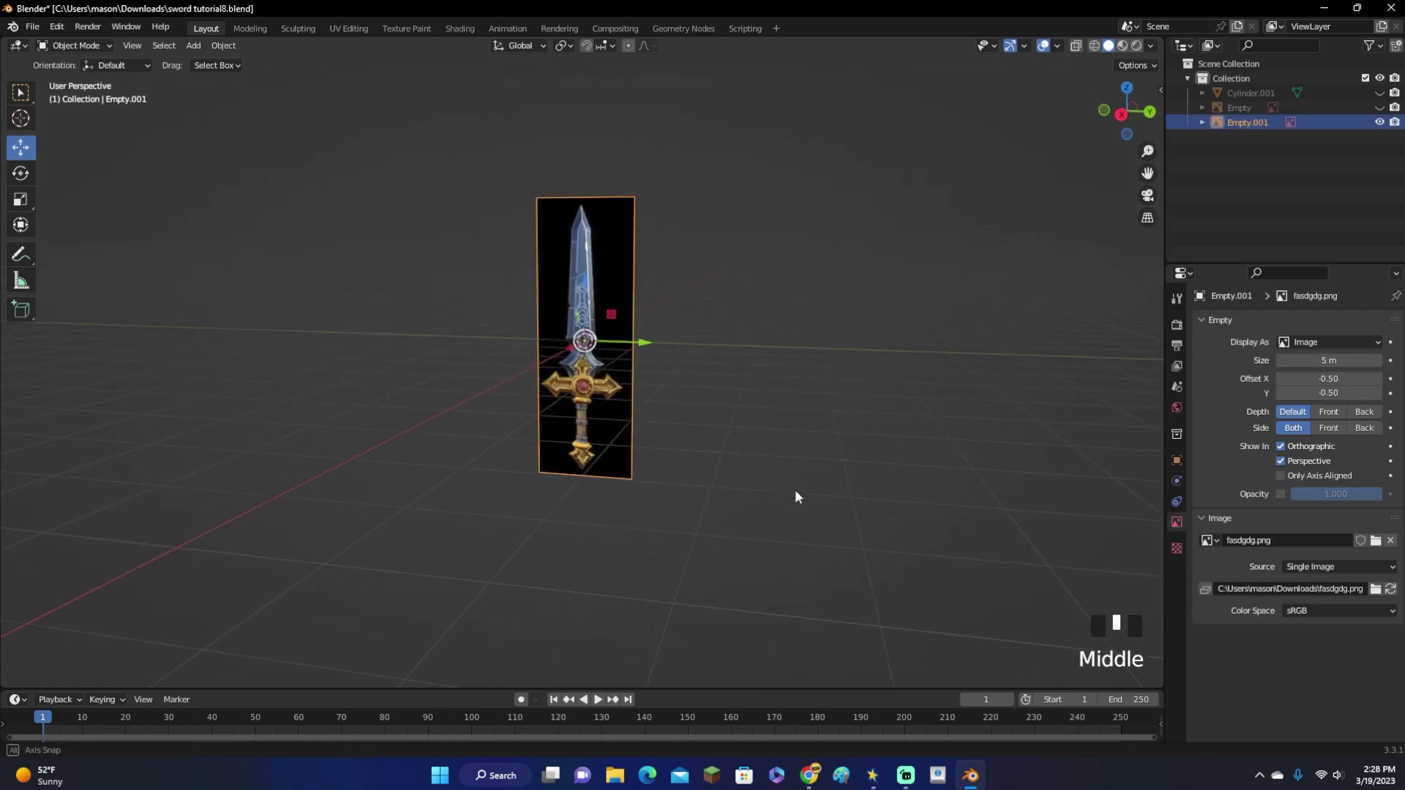
# Move the sword reference image back along the X axis, away from the world origin, and deselect it
pyautogui.moveTo(795, 489); pyautogui.dragTo(586, 443, button='middle')
pyautogui.scroll(2, 732, 464)
pyautogui.moveTo(494, 343); pyautogui.dragTo(798, 311)
pyautogui.click(689, 299)
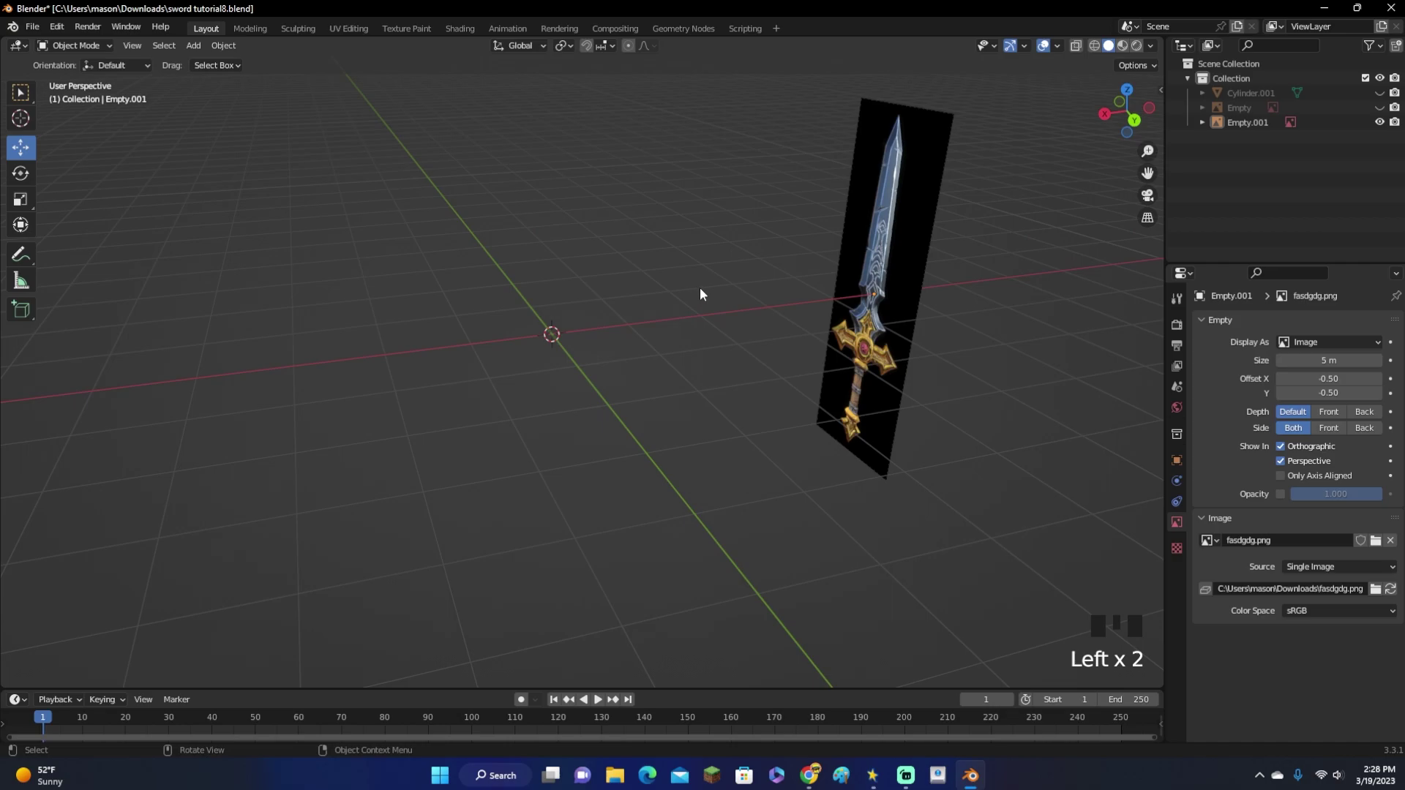
pyautogui.moveTo(701, 293); pyautogui.dragTo(810, 311, button='middle')
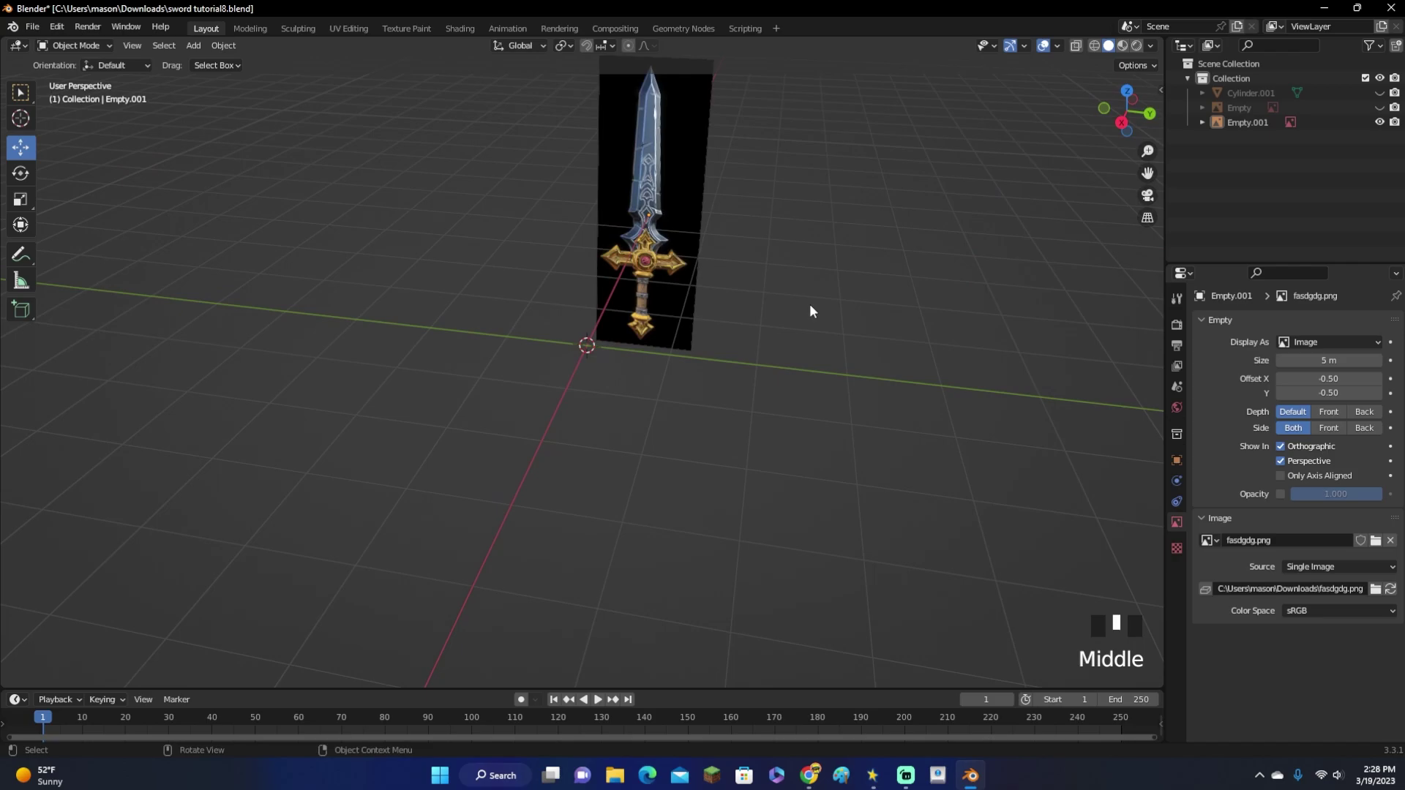
pyautogui.click(1121, 123)
pyautogui.click(674, 304)
pyautogui.click(676, 303)
pyautogui.click(682, 288)
pyautogui.click(691, 289)
pyautogui.scroll(3, 772, 286)
pyautogui.scroll(1, 828, 385)
pyautogui.scroll(-4, 829, 375)
pyautogui.moveTo(828, 375); pyautogui.dragTo(860, 407, button='middle')
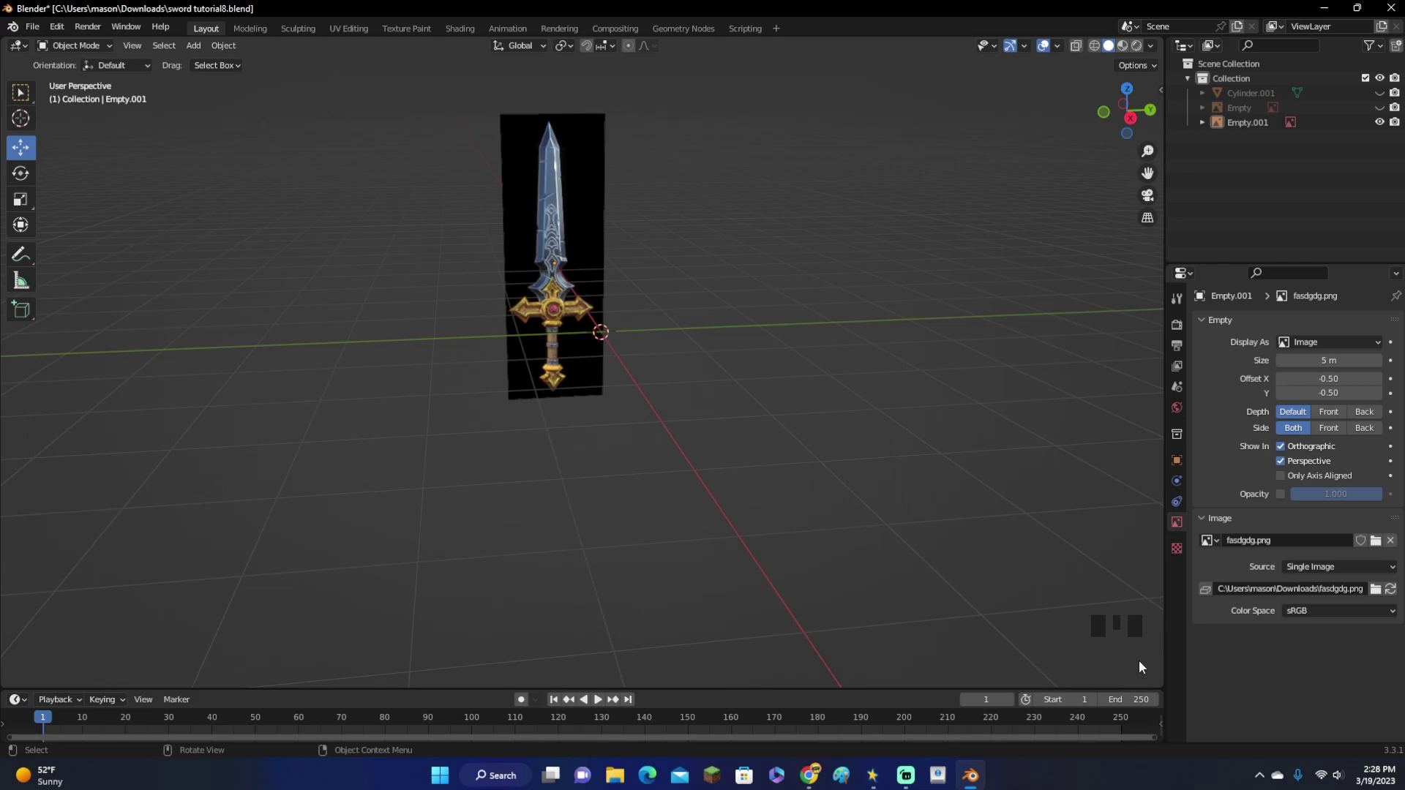
pyautogui.moveTo(1022, 580); pyautogui.dragTo(828, 478, button='middle')
pyautogui.press('e')
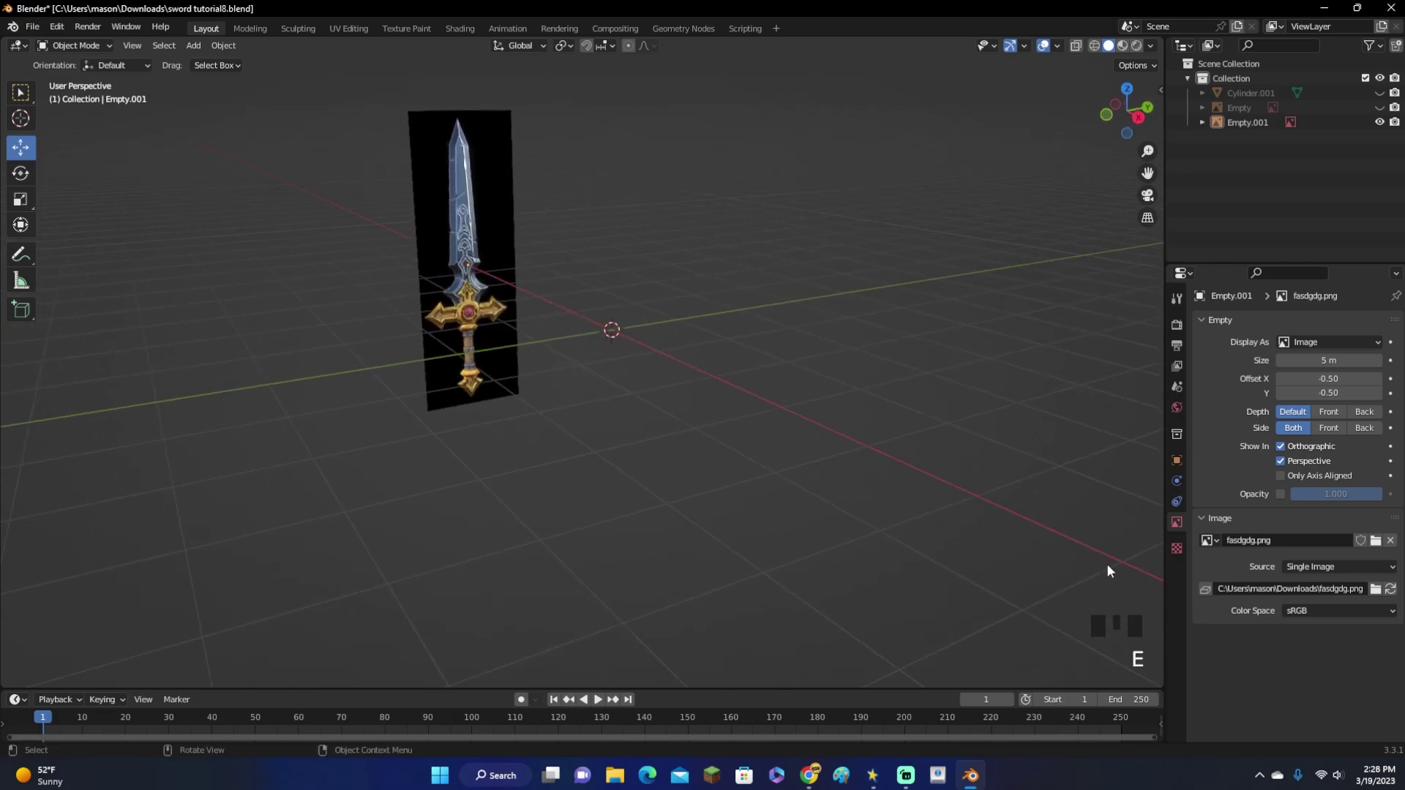
pyautogui.moveTo(889, 344); pyautogui.dragTo(938, 362, button='middle')
# Add a plane, merge all its vertices at center into a single point, and enable vertex selection
pyautogui.hotkey('shift', 'a')
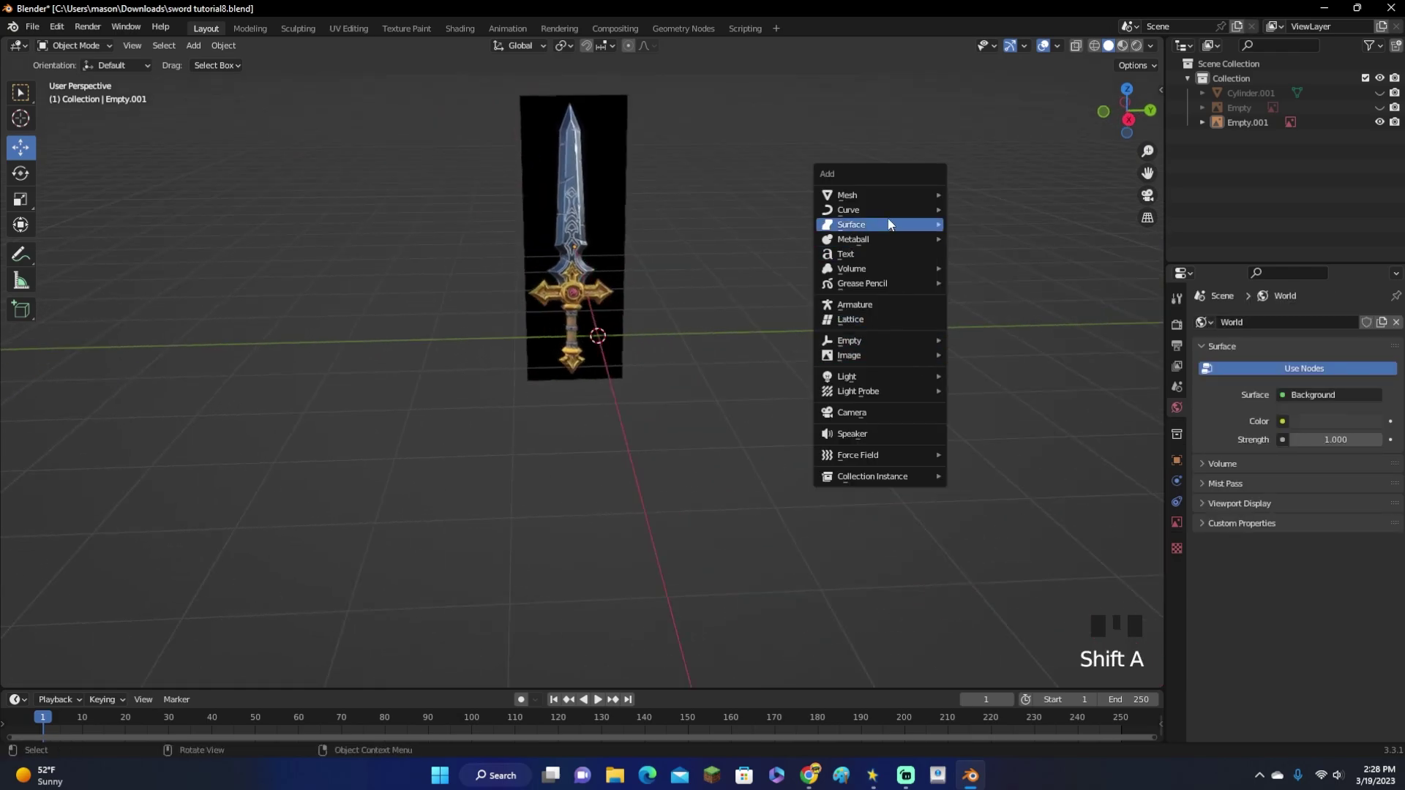
pyautogui.moveTo(908, 194)
pyautogui.click(1020, 192)
pyautogui.moveTo(930, 240); pyautogui.dragTo(907, 254, button='middle')
pyautogui.press('Tab')
pyautogui.press('m')
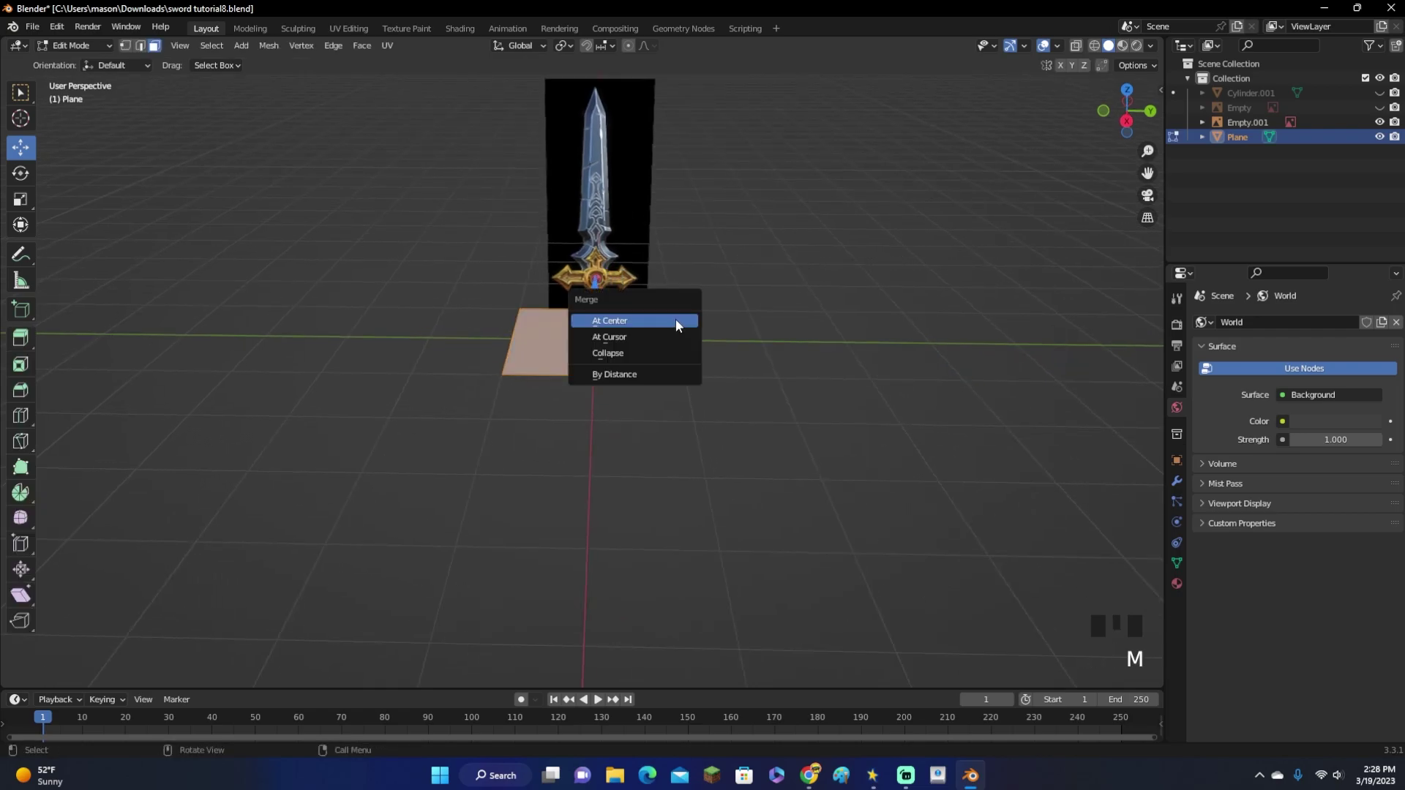
pyautogui.click(675, 319)
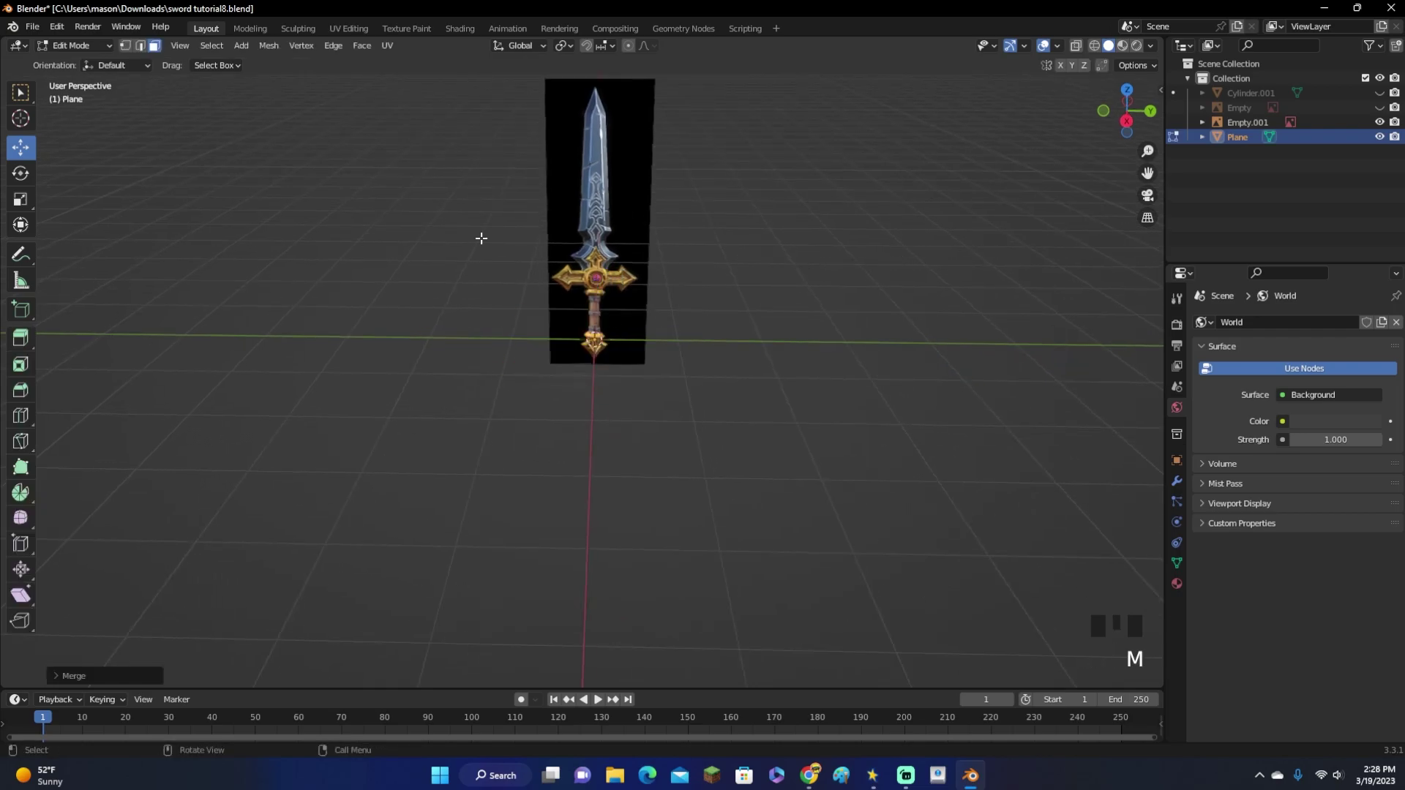
pyautogui.click(124, 47)
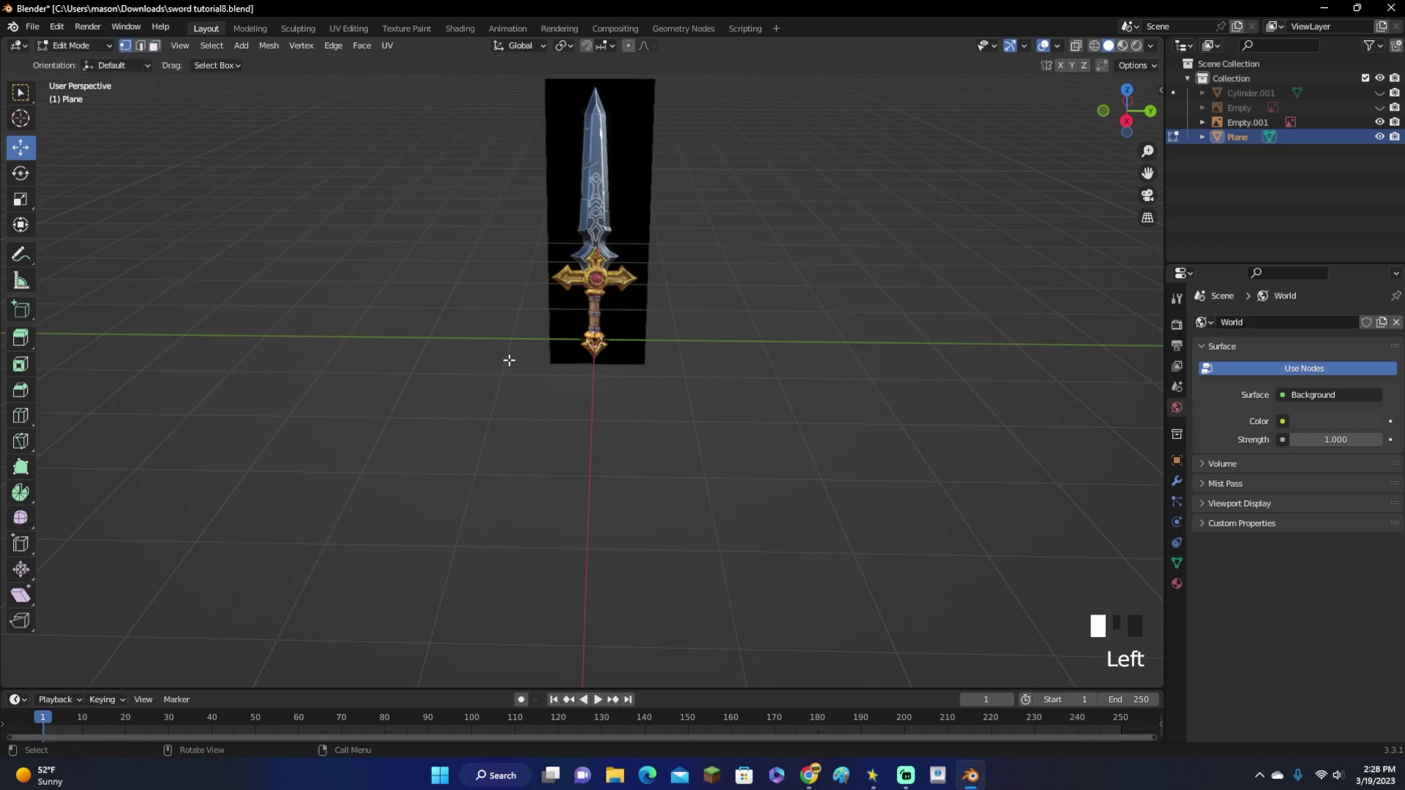
# Return to Object Mode and shift the plane object along the Y axis toward the sword's centre line
pyautogui.moveTo(567, 368); pyautogui.dragTo(1051, 203, button='middle')
pyautogui.click(1127, 114)
pyautogui.scroll(4, 830, 190)
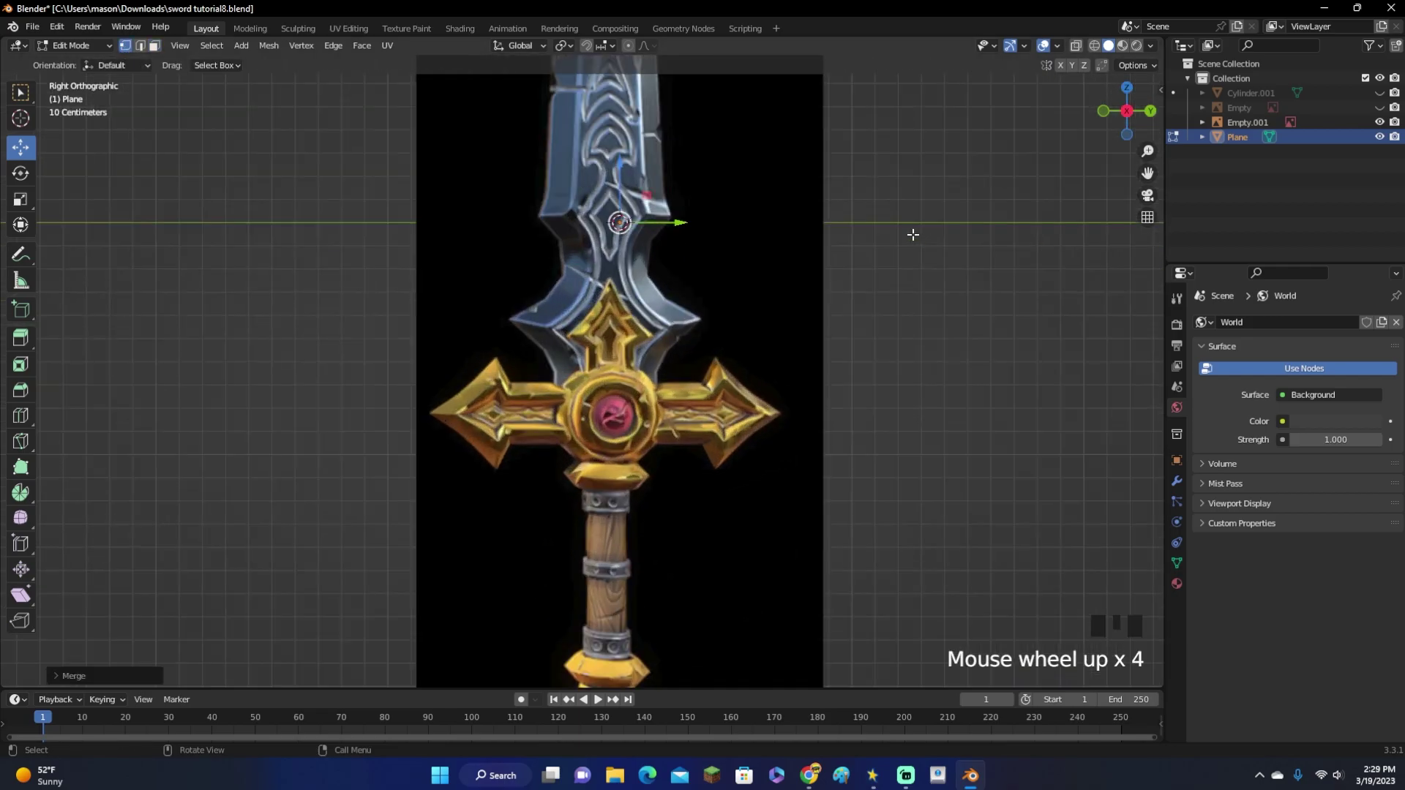
pyautogui.keyDown('shift'); pyautogui.moveTo(830, 191); pyautogui.dragTo(840, 329, button='middle'); pyautogui.keyUp('shift')
pyautogui.scroll(-4, 756, 259)
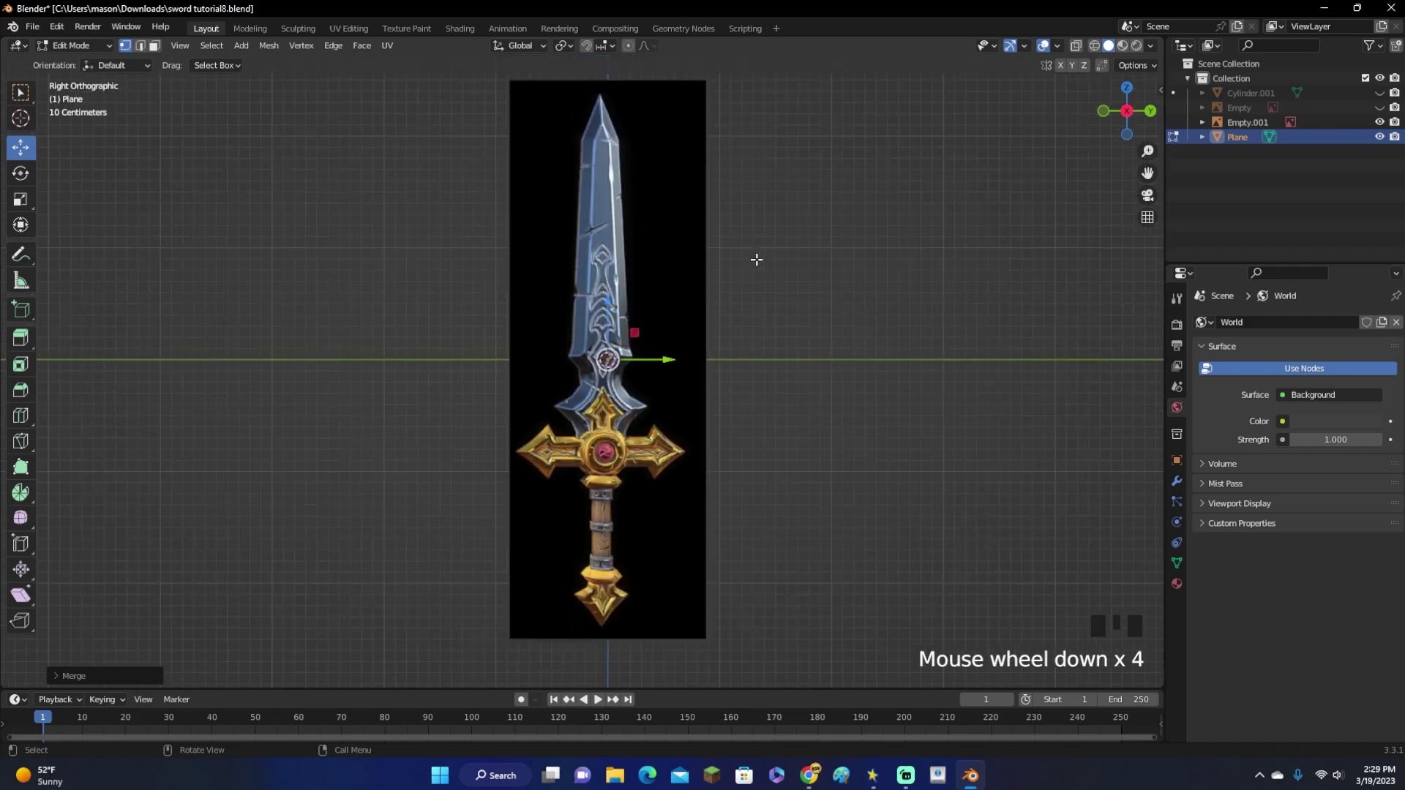
pyautogui.scroll(2, 737, 242)
pyautogui.scroll(-1, 733, 246)
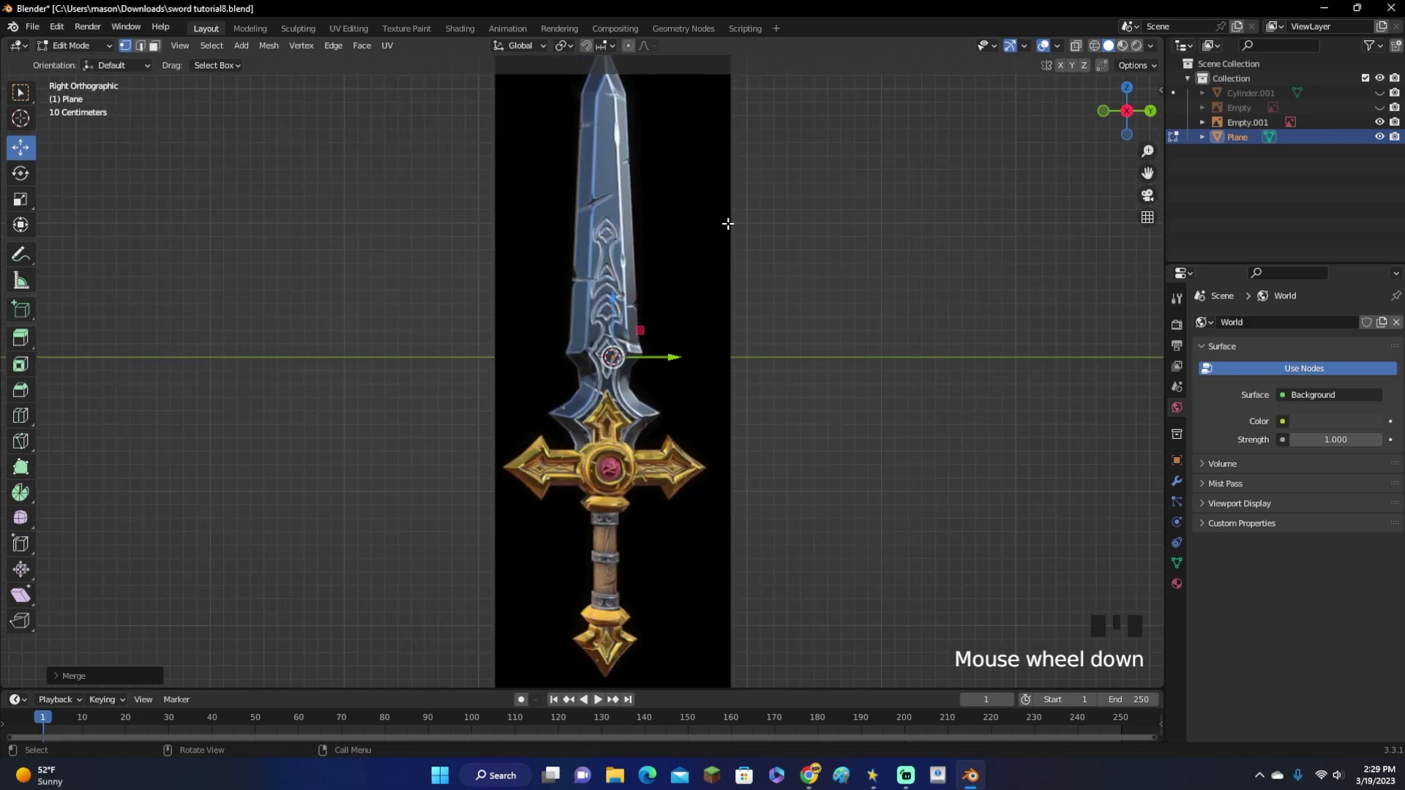
pyautogui.moveTo(899, 328); pyautogui.dragTo(907, 398, button='middle')
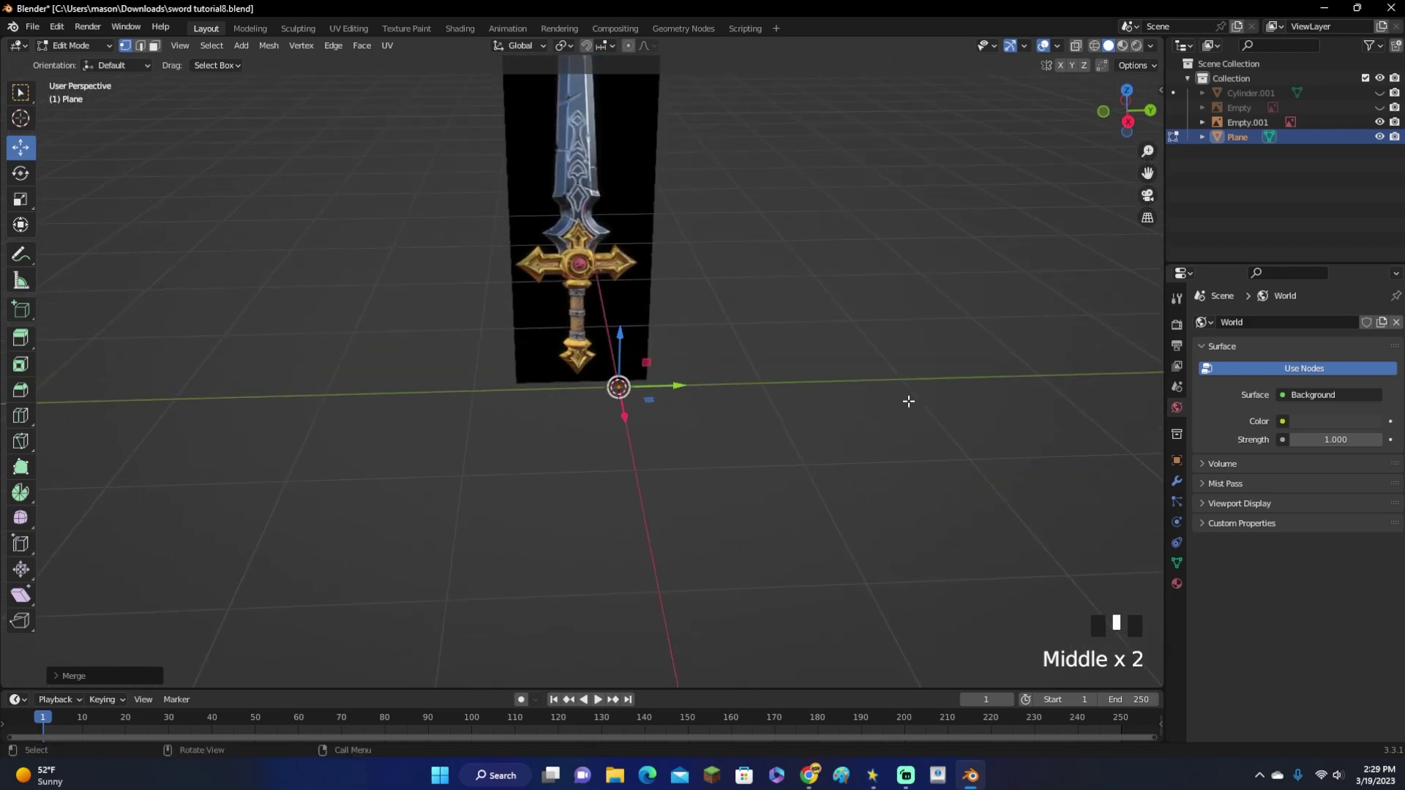
pyautogui.press('Tab')
pyautogui.moveTo(673, 386); pyautogui.dragTo(625, 386)
# Add a Mirror modifier to the plane and set its axis to Y only, with X disabled
pyautogui.click(1177, 482)
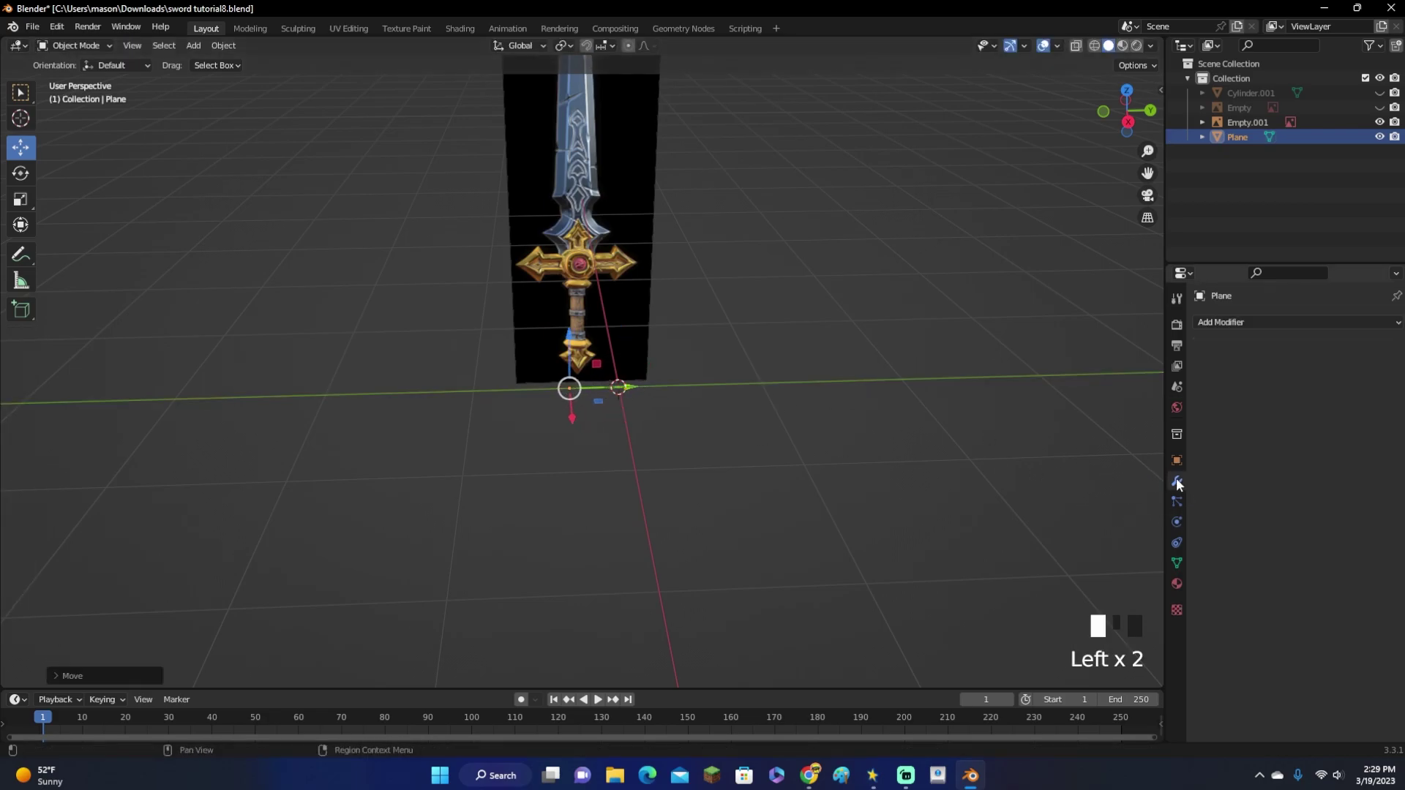
pyautogui.click(1224, 324)
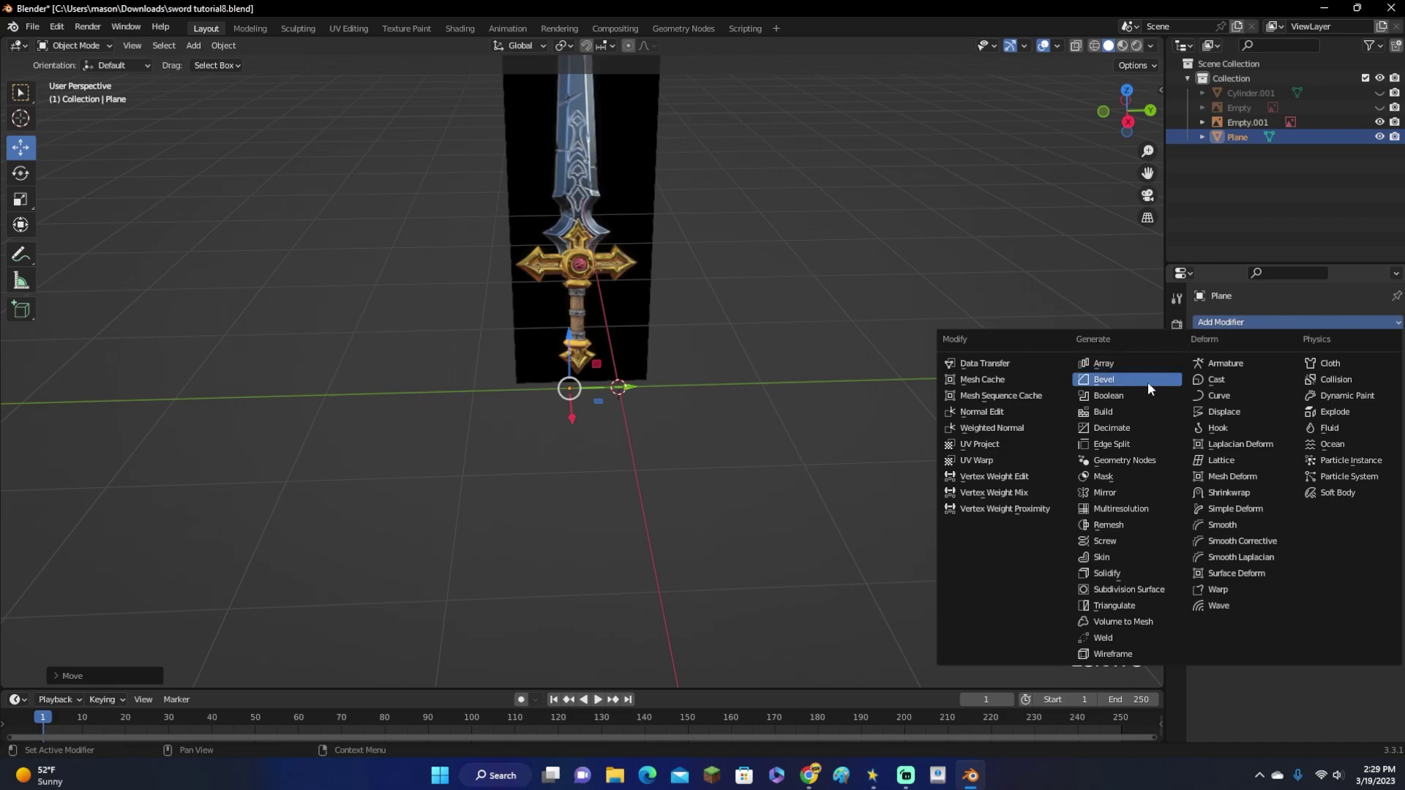
pyautogui.click(1126, 503)
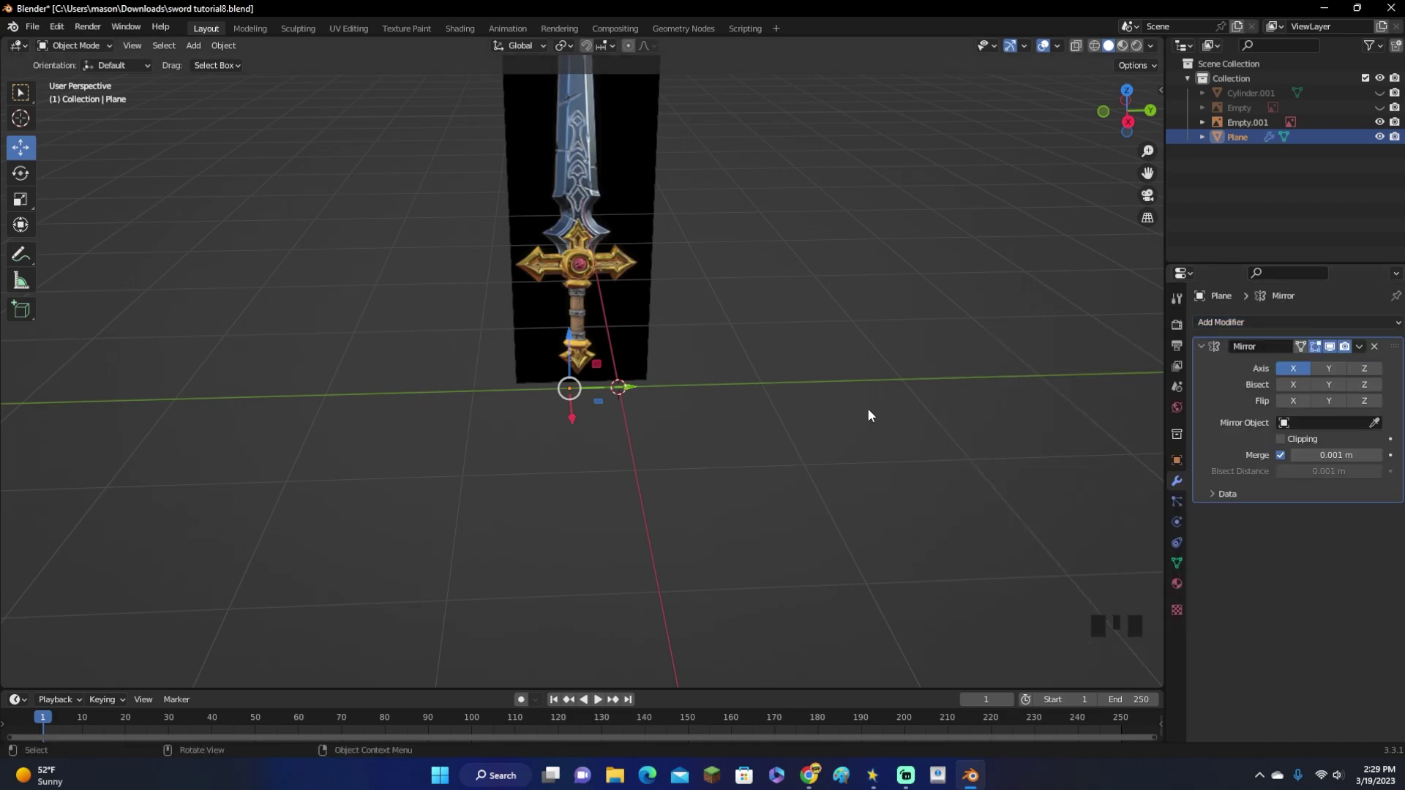
pyautogui.moveTo(870, 407); pyautogui.dragTo(808, 446, button='middle')
pyautogui.click(1329, 368)
pyautogui.click(1293, 368)
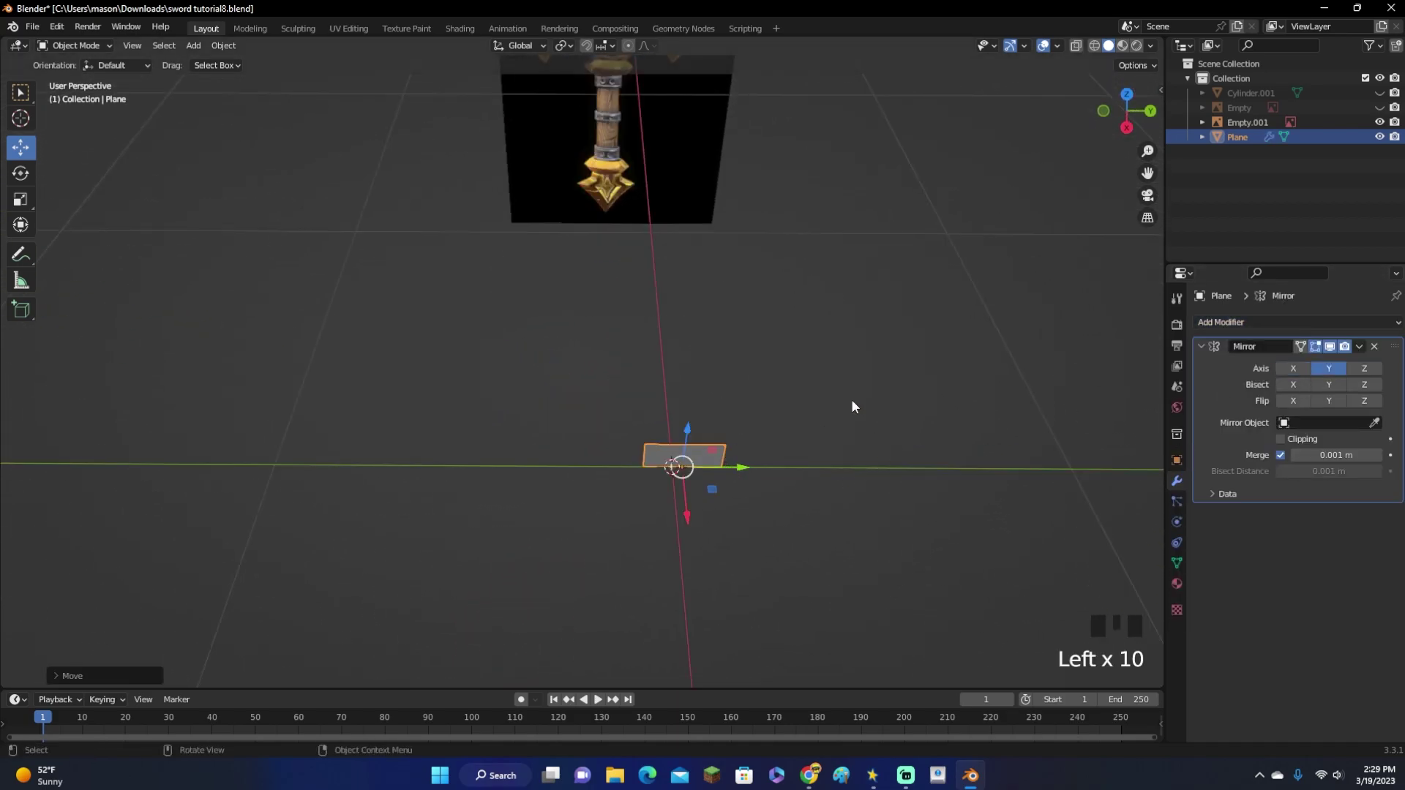
# In the right orthographic view, select the plane's vertices in Edit Mode and merge them at center
pyautogui.click(1127, 94)
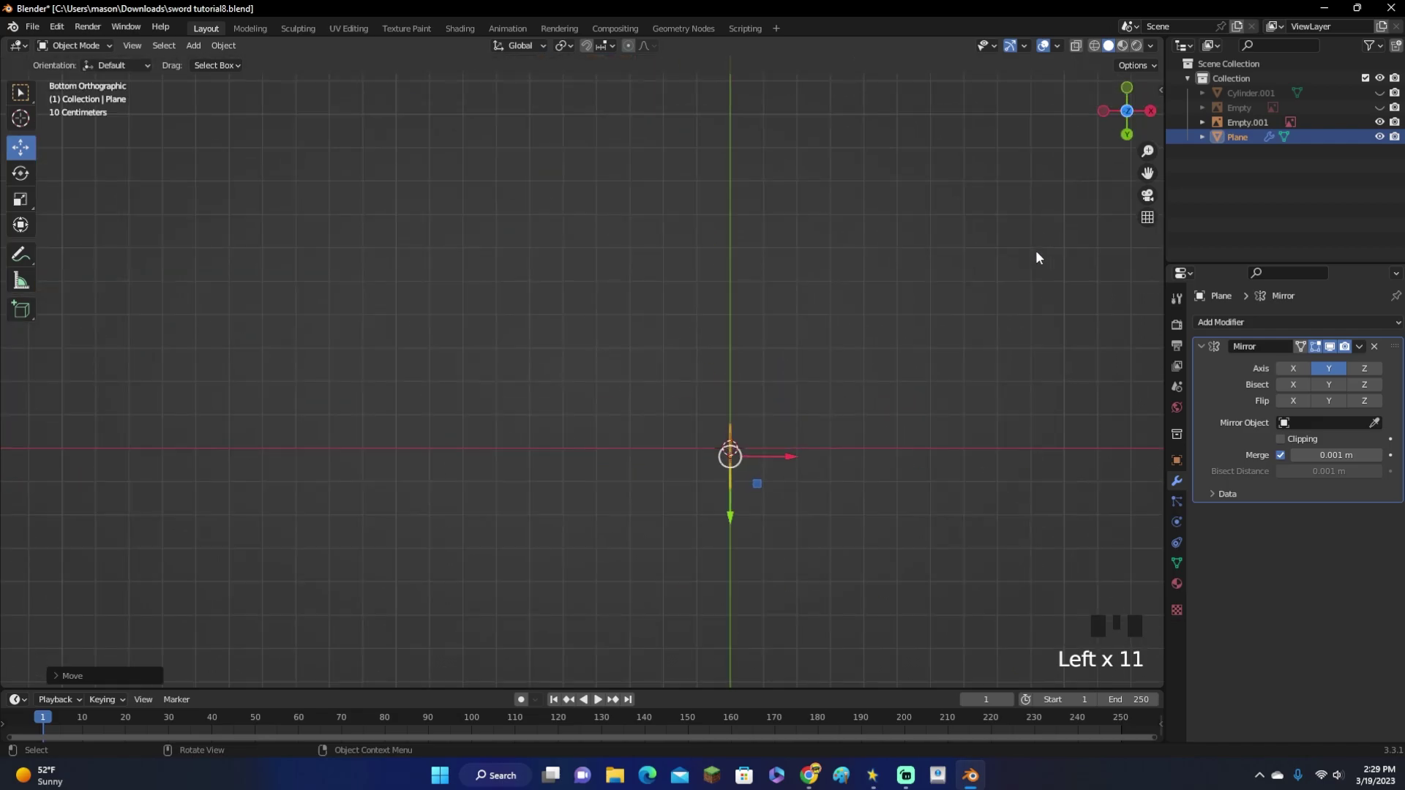
pyautogui.click(1143, 110)
pyautogui.press('Tab')
pyautogui.scroll(1, 876, 313)
pyautogui.moveTo(805, 366); pyautogui.dragTo(662, 244)
pyautogui.press('m')
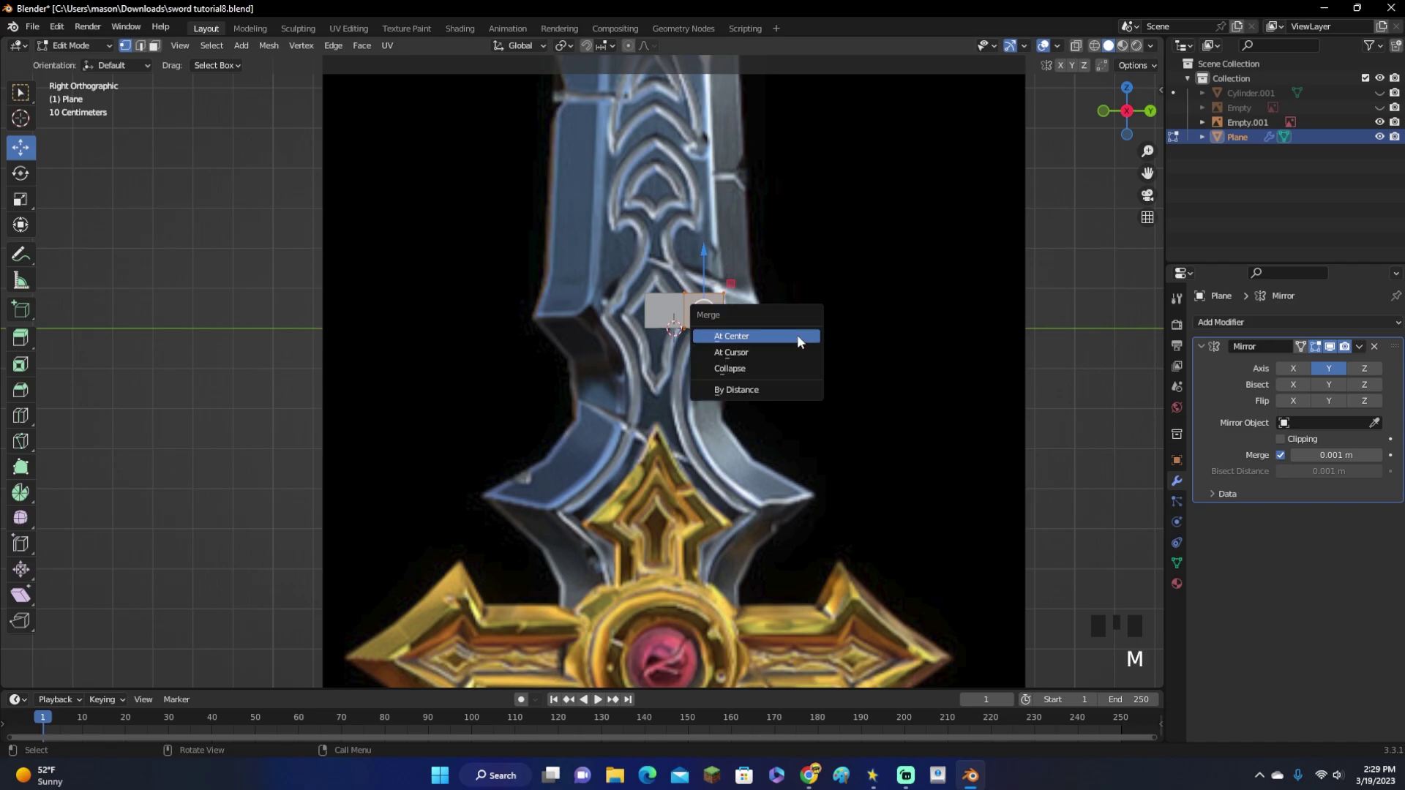
pyautogui.click(789, 338)
# Move the merged vertex down to the blade's base beside the gold guard and adjust it along Y
pyautogui.press('g')
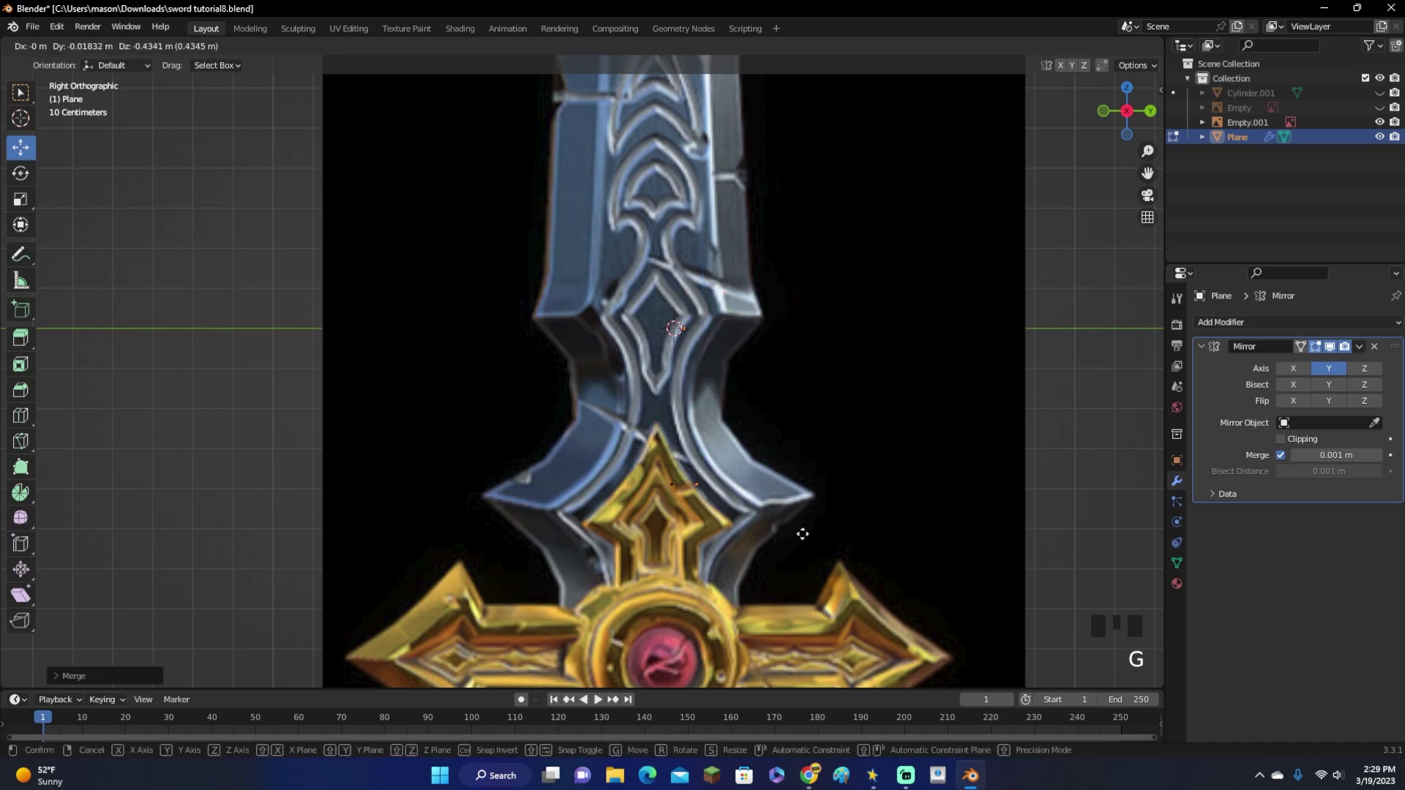
pyautogui.click(810, 610)
pyautogui.scroll(-2, 705, 389)
pyautogui.scroll(2, 759, 464)
pyautogui.keyDown('shift'); pyautogui.moveTo(759, 464); pyautogui.dragTo(706, 335, button='middle'); pyautogui.keyUp('shift')
pyautogui.scroll(1, 588, 384)
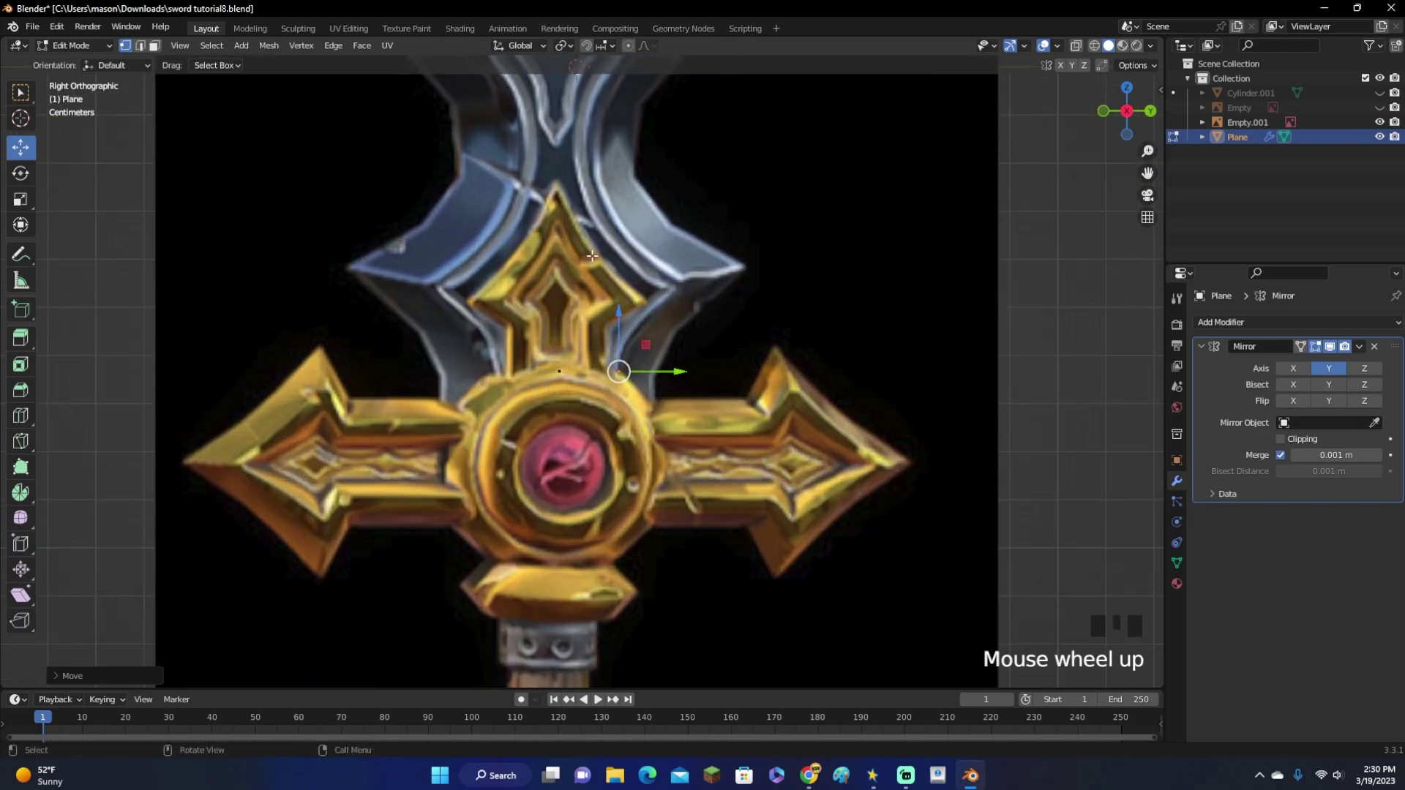
pyautogui.moveTo(646, 372); pyautogui.dragTo(688, 378)
# Nudge the plane object along Y to centre the mirror on the sword, and fine-tune the vertex's Y position
pyautogui.press('Tab')
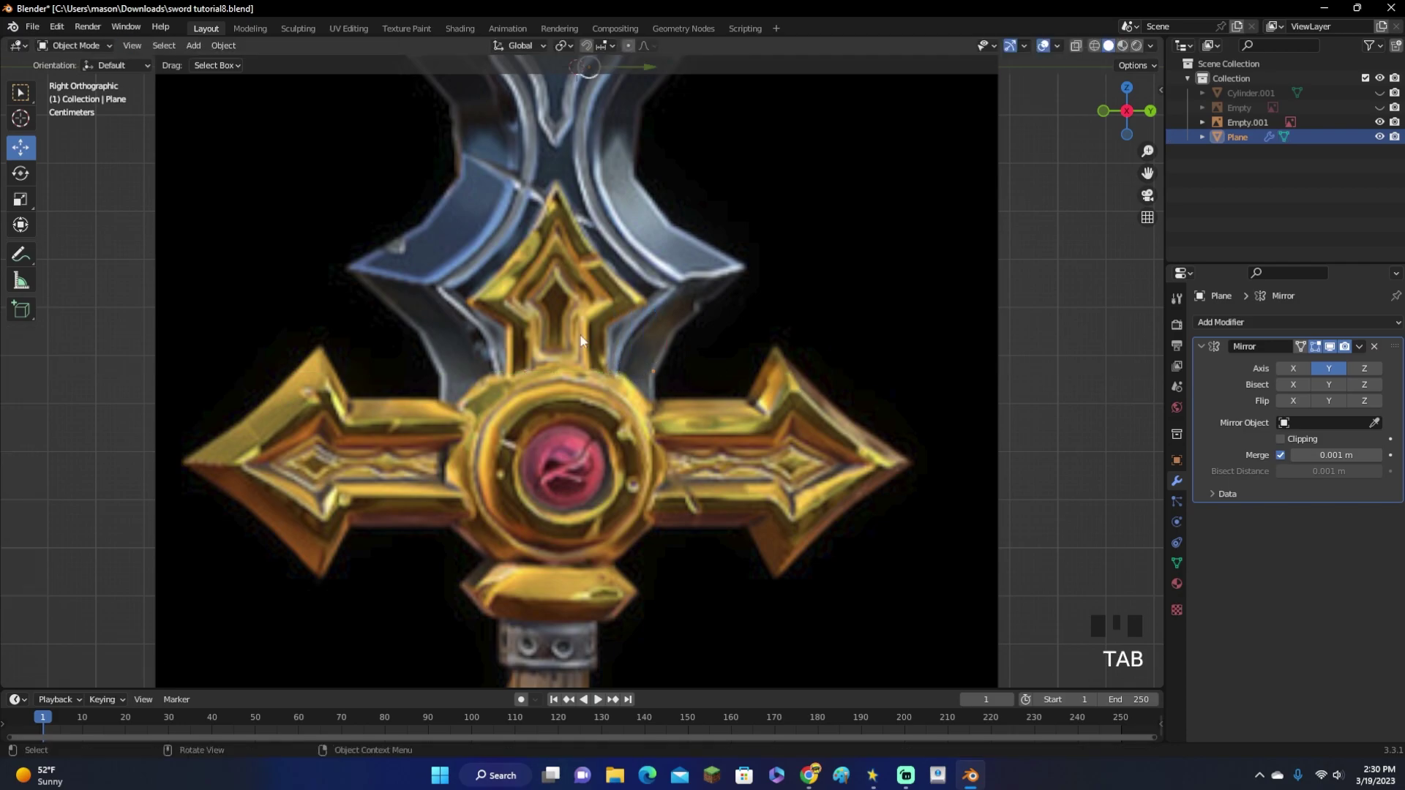
pyautogui.scroll(-3, 295, 249)
pyautogui.rightClick(644, 194)
pyautogui.moveTo(643, 195); pyautogui.dragTo(631, 194)
pyautogui.press('Tab')
pyautogui.scroll(5, 690, 314)
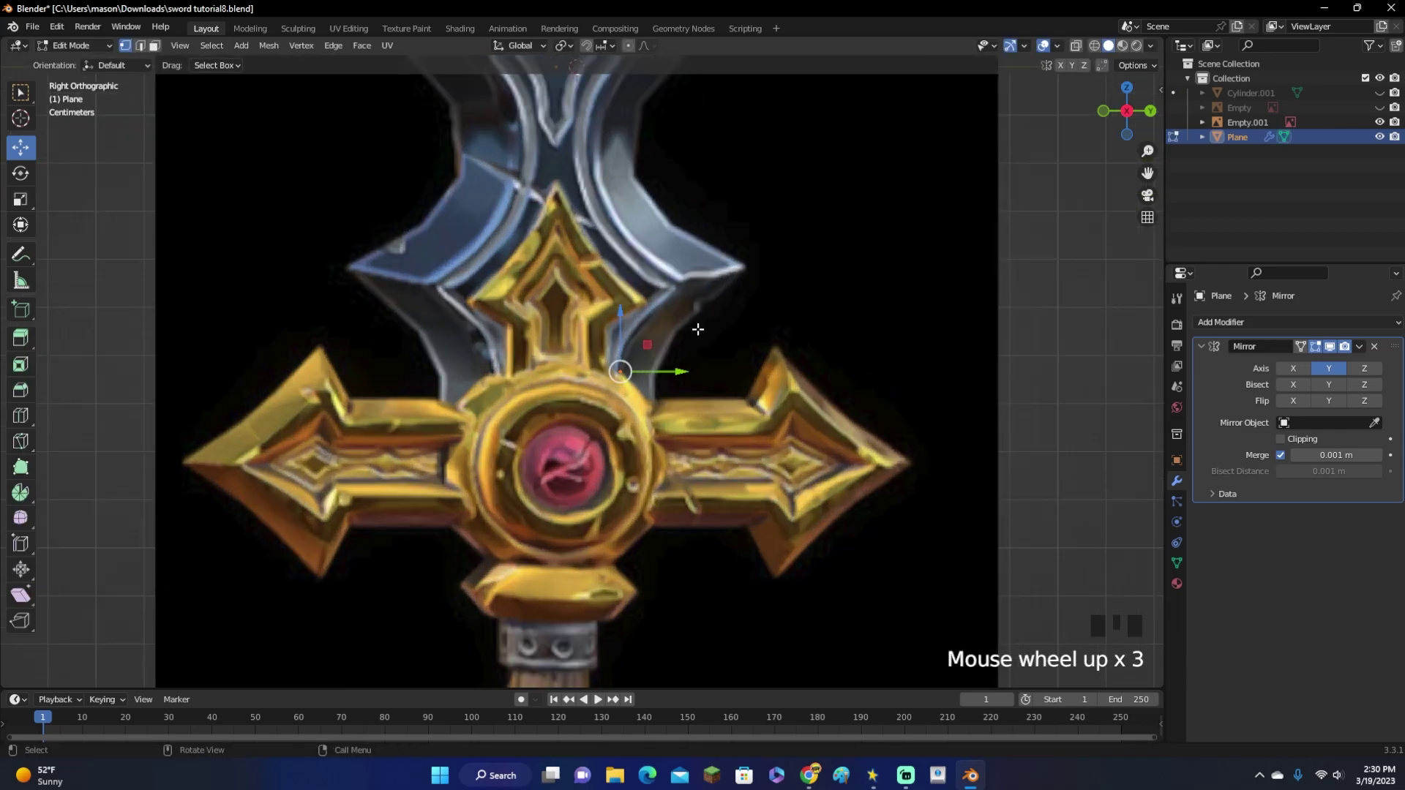
pyautogui.moveTo(694, 371); pyautogui.dragTo(690, 370)
# Extrude the vertex five times along the inner edge of the blade's lower flare, up to its inner corner
pyautogui.scroll(-7, 662, 292)
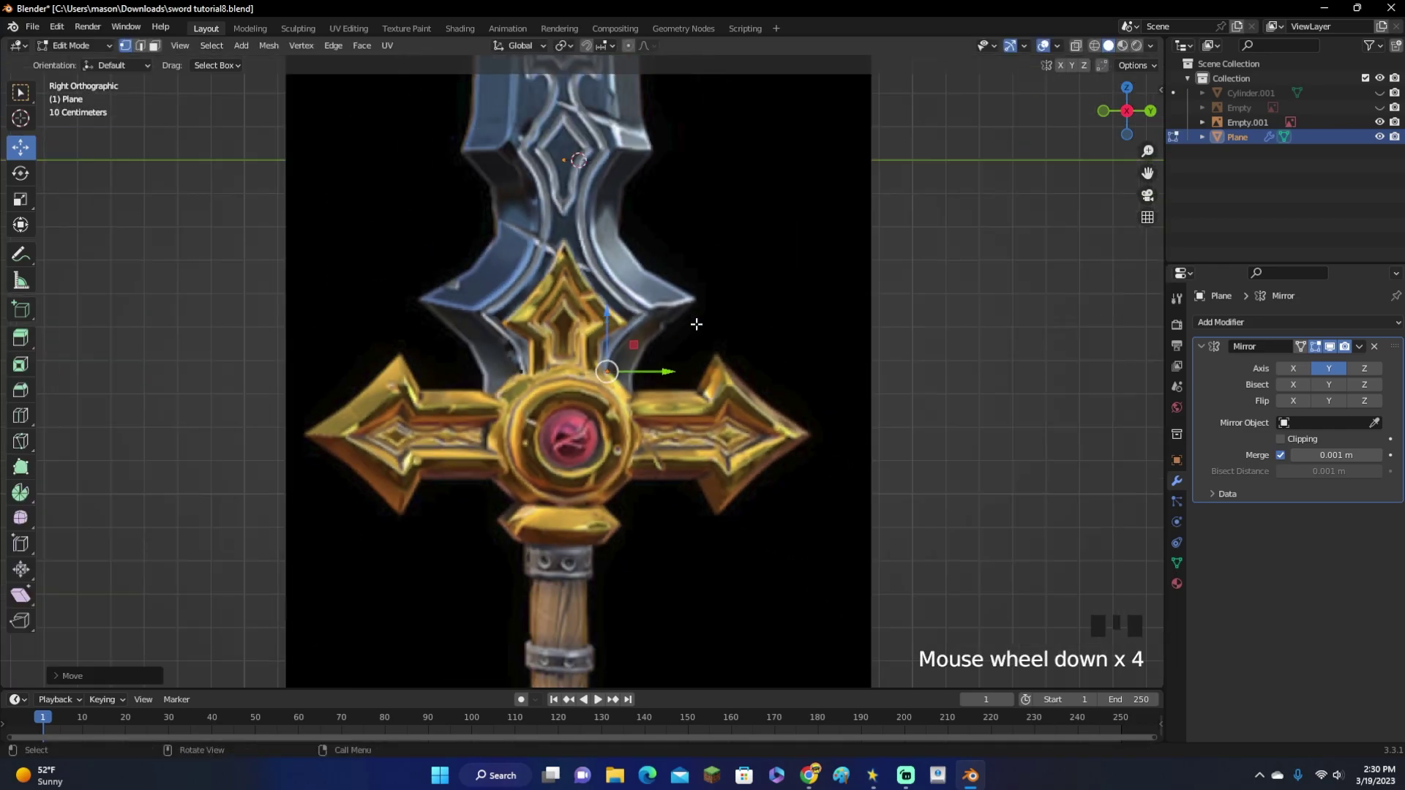
pyautogui.scroll(-1, 659, 289)
pyautogui.scroll(7, 688, 350)
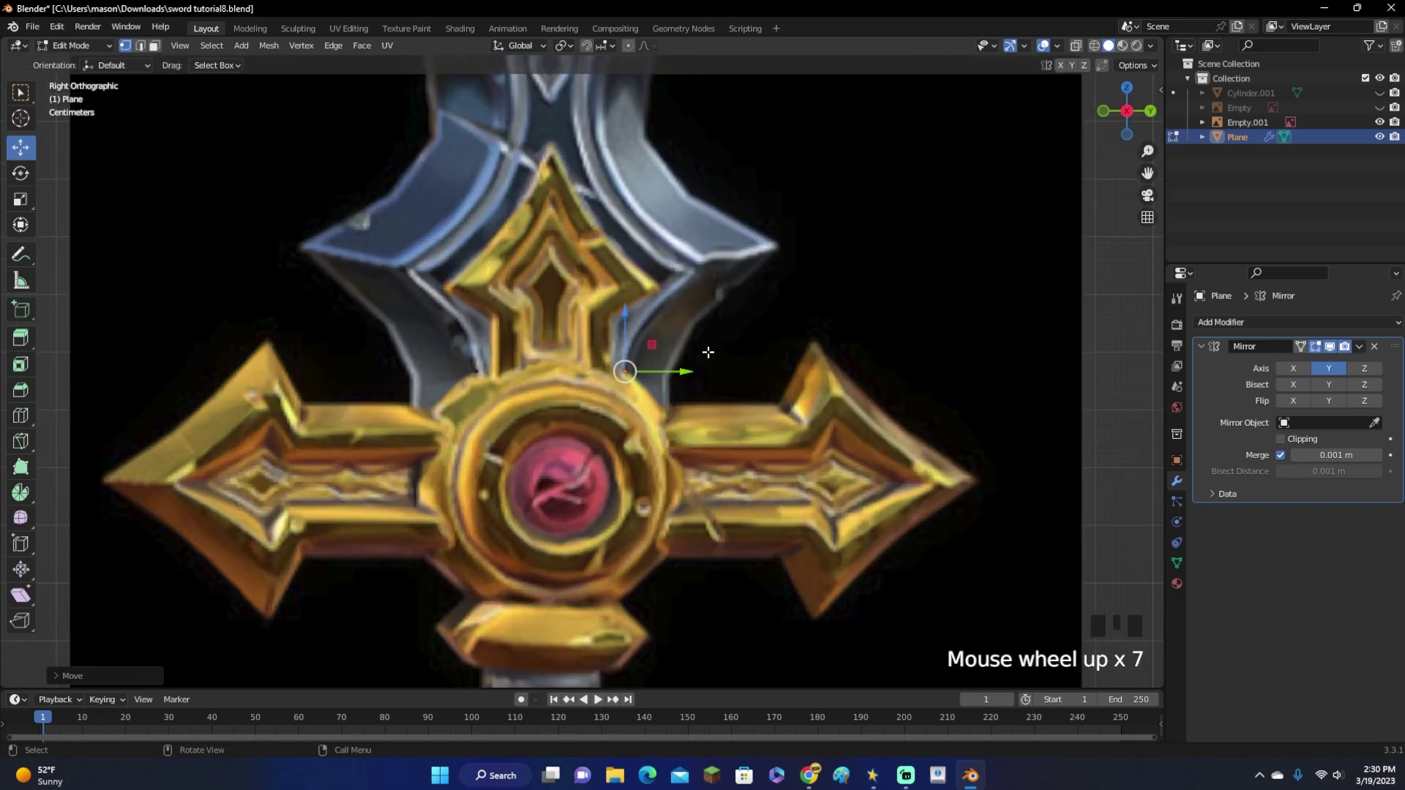
pyautogui.keyDown('shift'); pyautogui.moveTo(708, 352); pyautogui.dragTo(629, 428, button='middle'); pyautogui.keyUp('shift')
pyautogui.scroll(3, 629, 427)
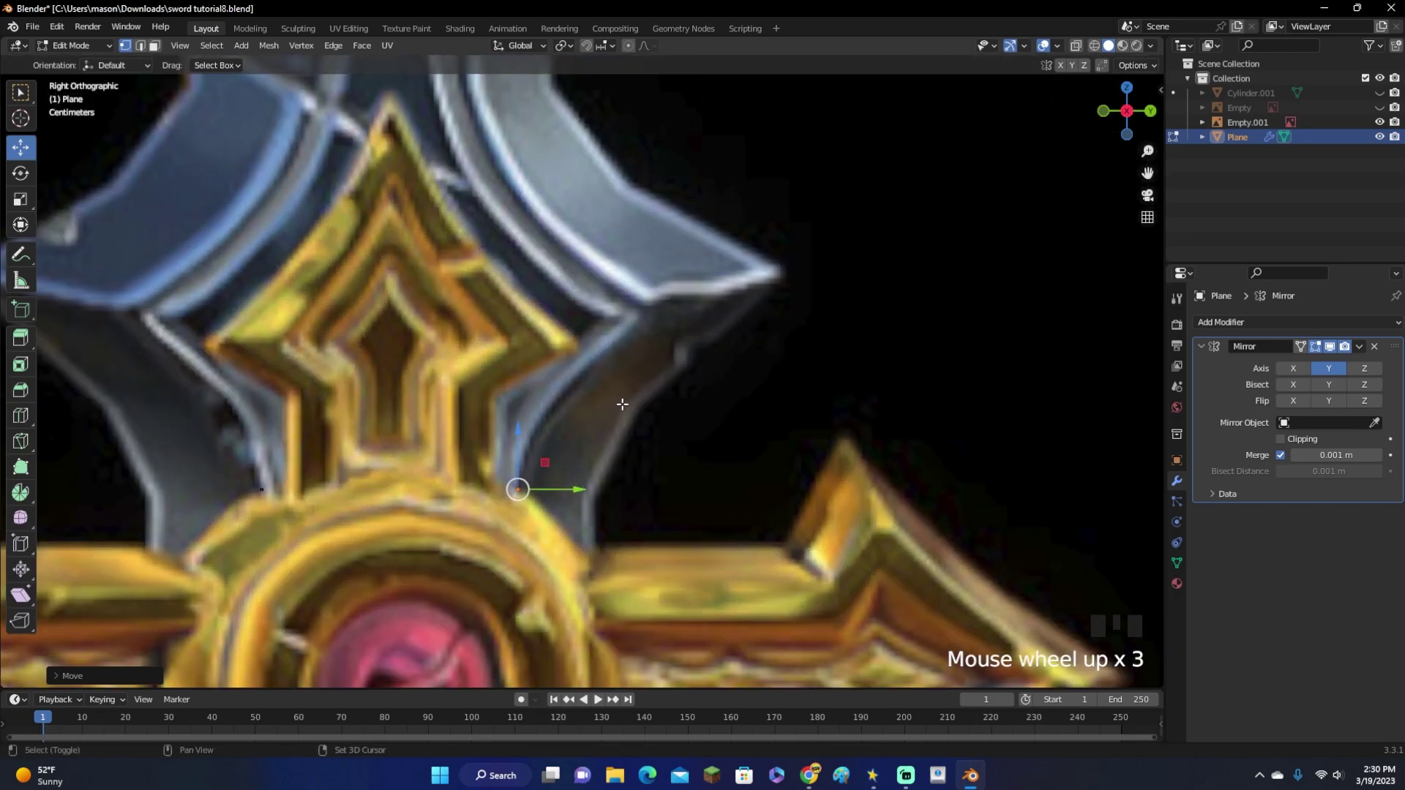
pyautogui.keyDown('shift'); pyautogui.moveTo(618, 346); pyautogui.dragTo(706, 363, button='middle'); pyautogui.keyUp('shift')
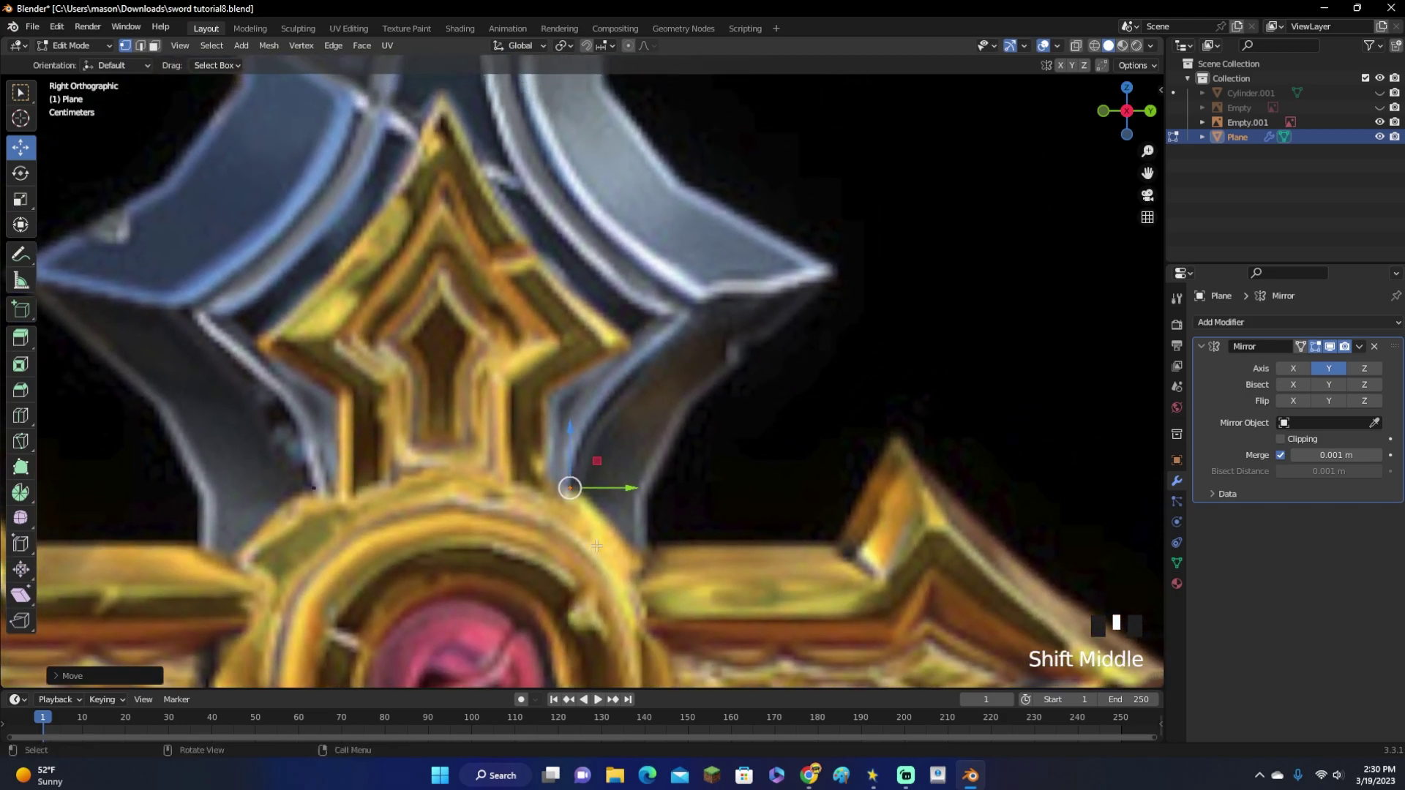
pyautogui.press('e')
pyautogui.click(608, 481)
pyautogui.press('e')
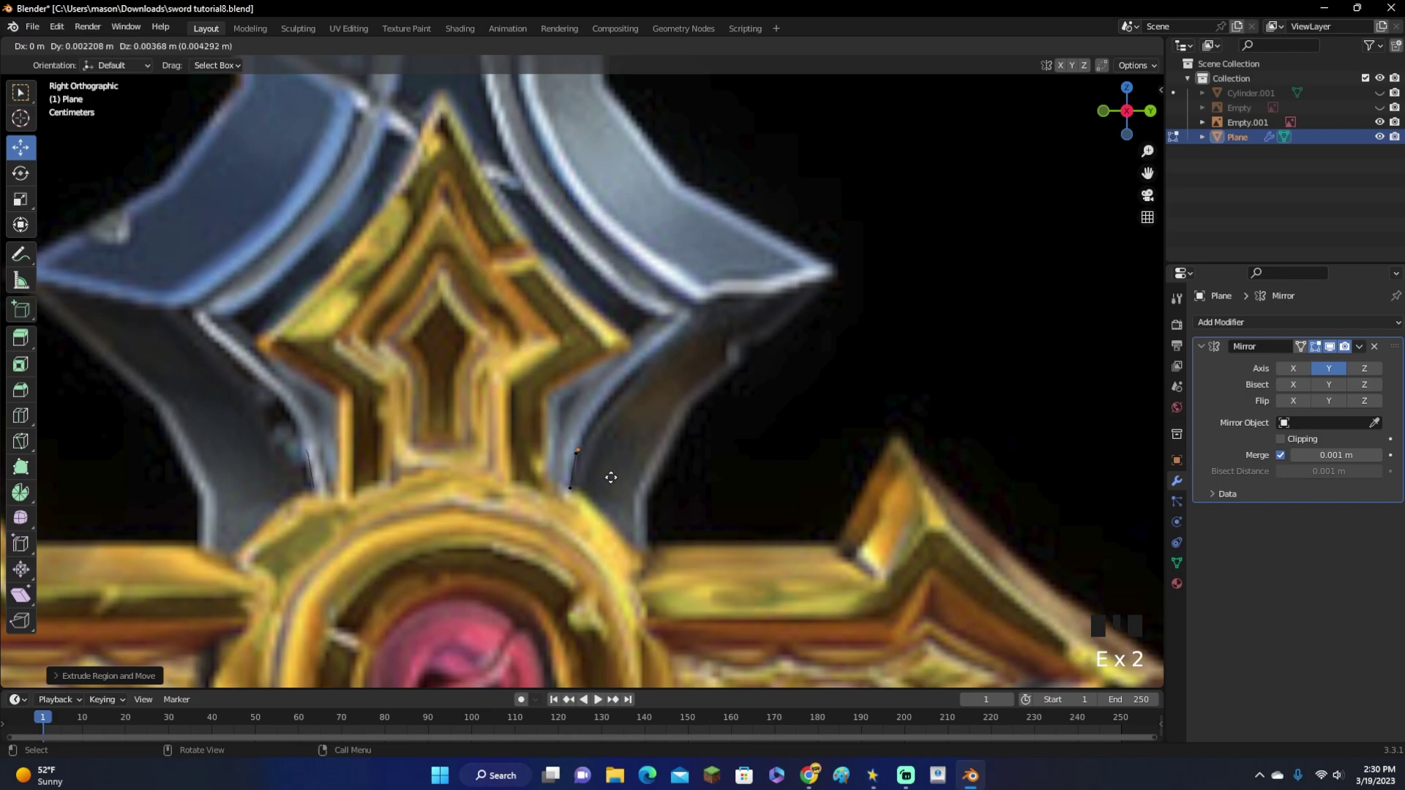
pyautogui.click(626, 443)
pyautogui.press('e')
pyautogui.click(663, 408)
pyautogui.press('e')
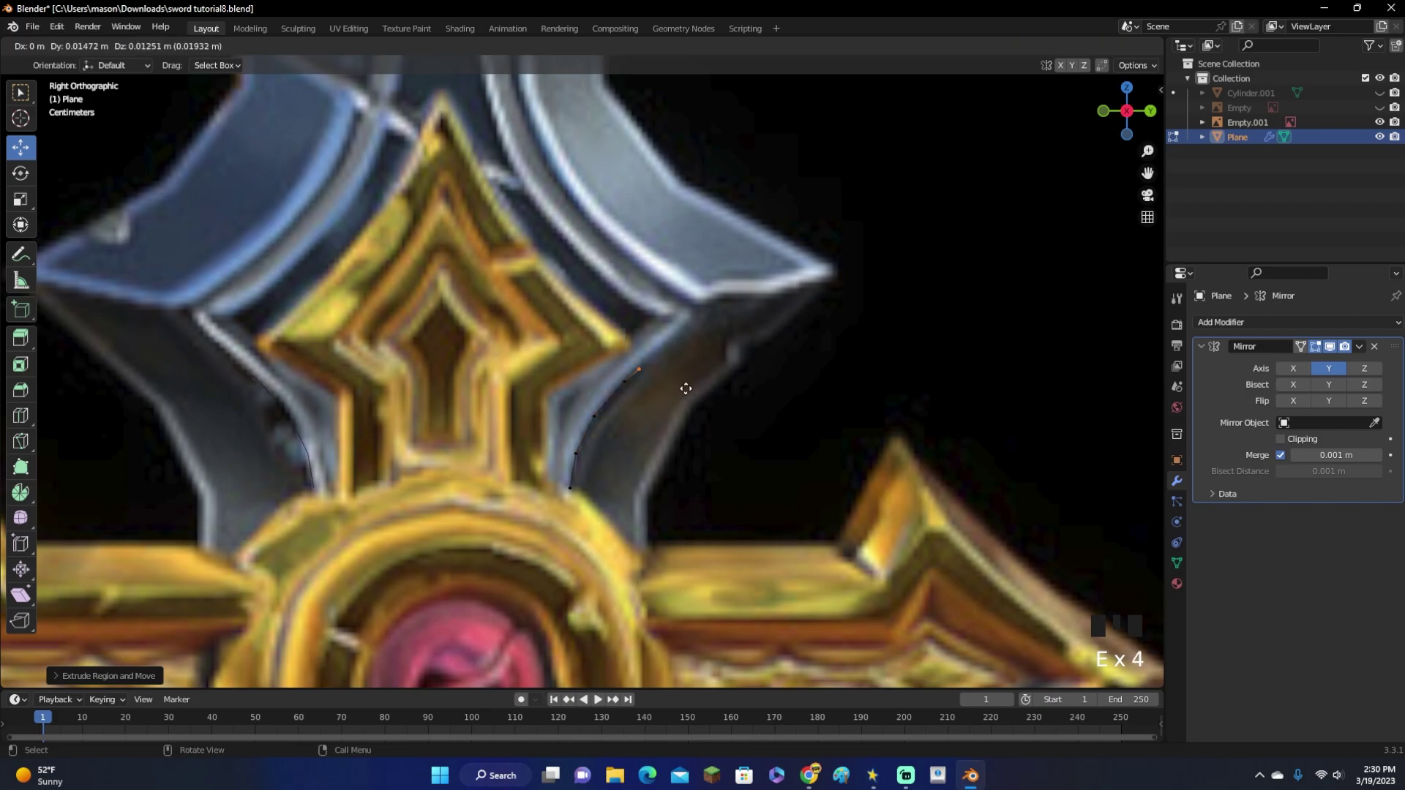
pyautogui.click(706, 370)
pyautogui.press('e')
pyautogui.click(749, 335)
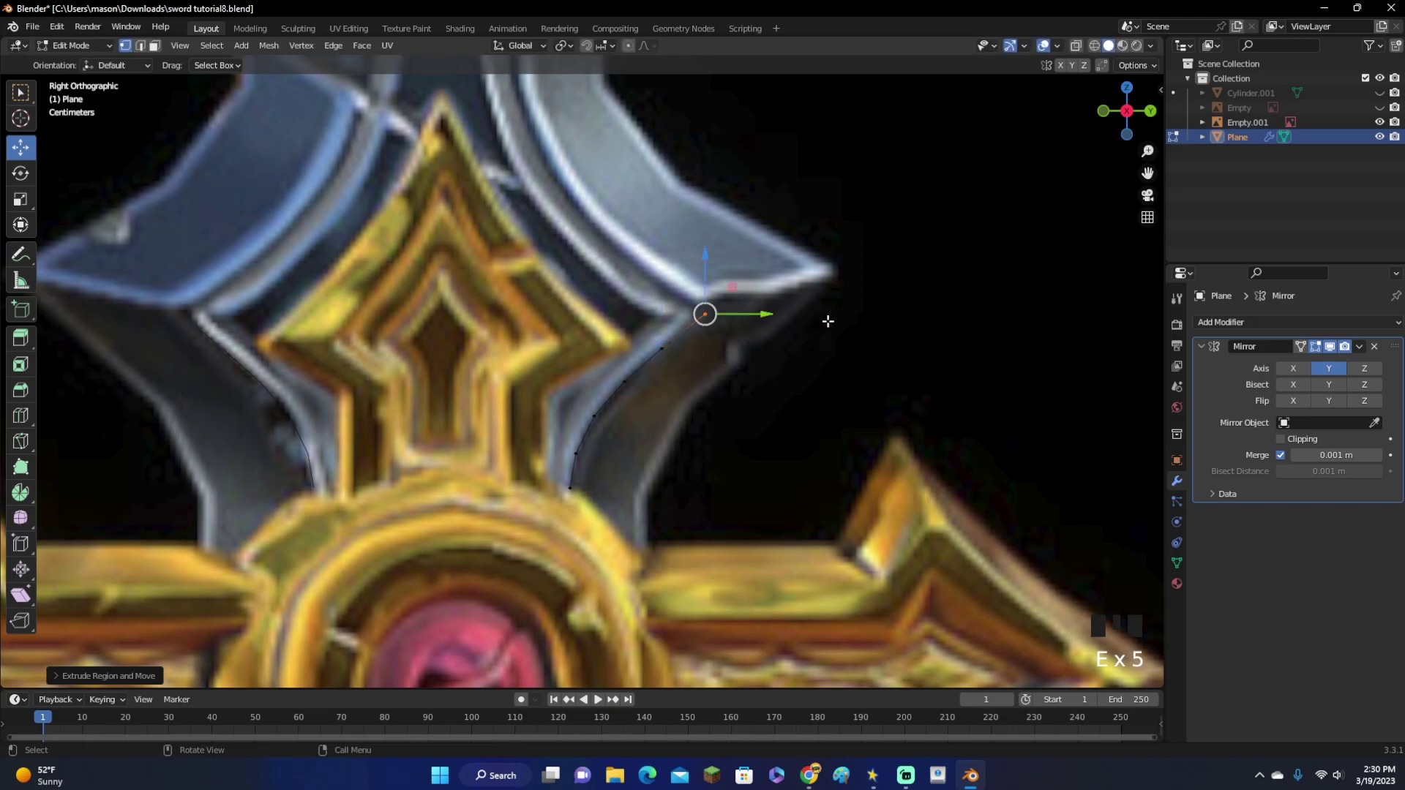
pyautogui.keyDown('shift'); pyautogui.scroll(2, 847, 311); pyautogui.keyUp('shift')
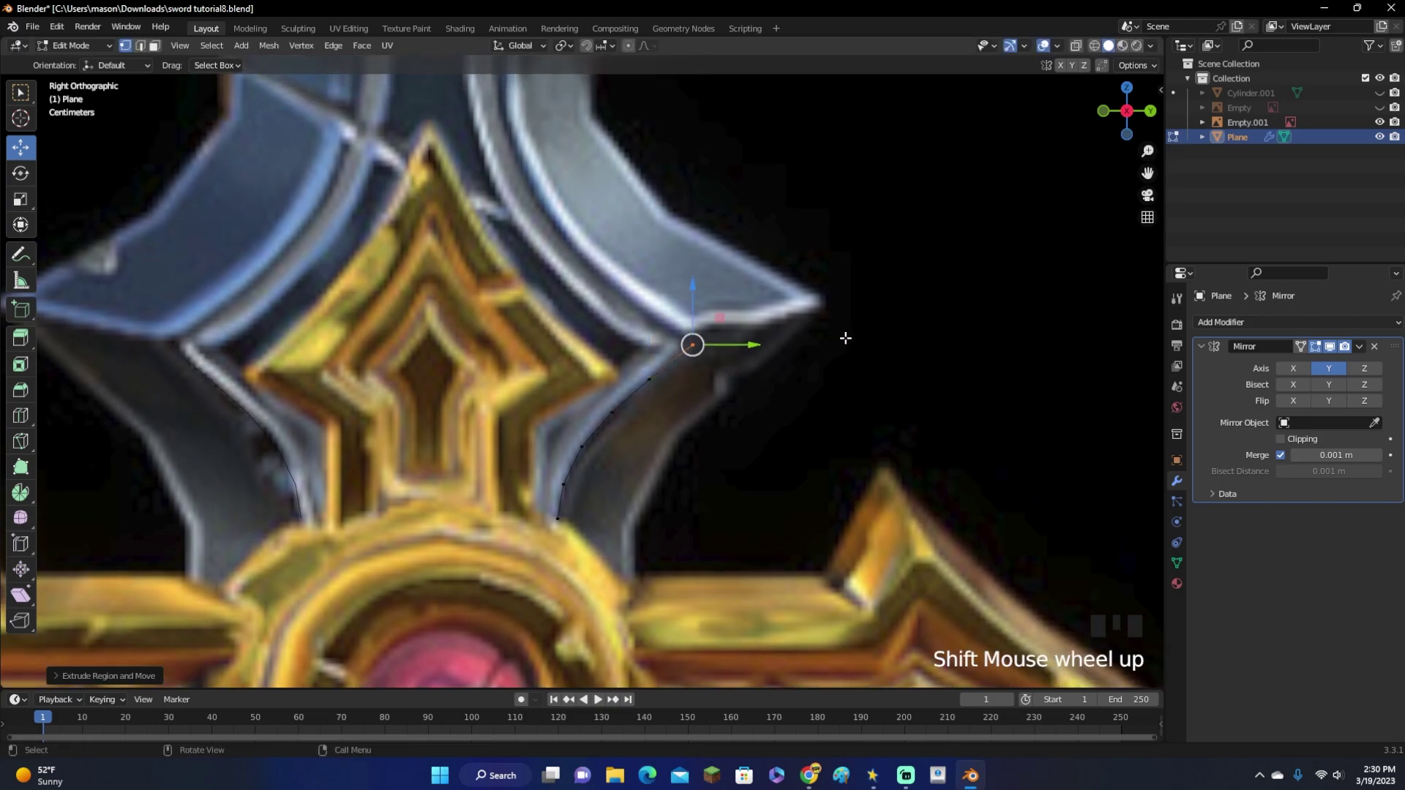
pyautogui.press('g')
pyautogui.click(817, 329)
pyautogui.hotkey('ctrl', 'z')
# Nudge the vertex just below the lower flare's inner corner onto the reference edge, and reselect the corner vertex
pyautogui.click(747, 411)
pyautogui.press('g')
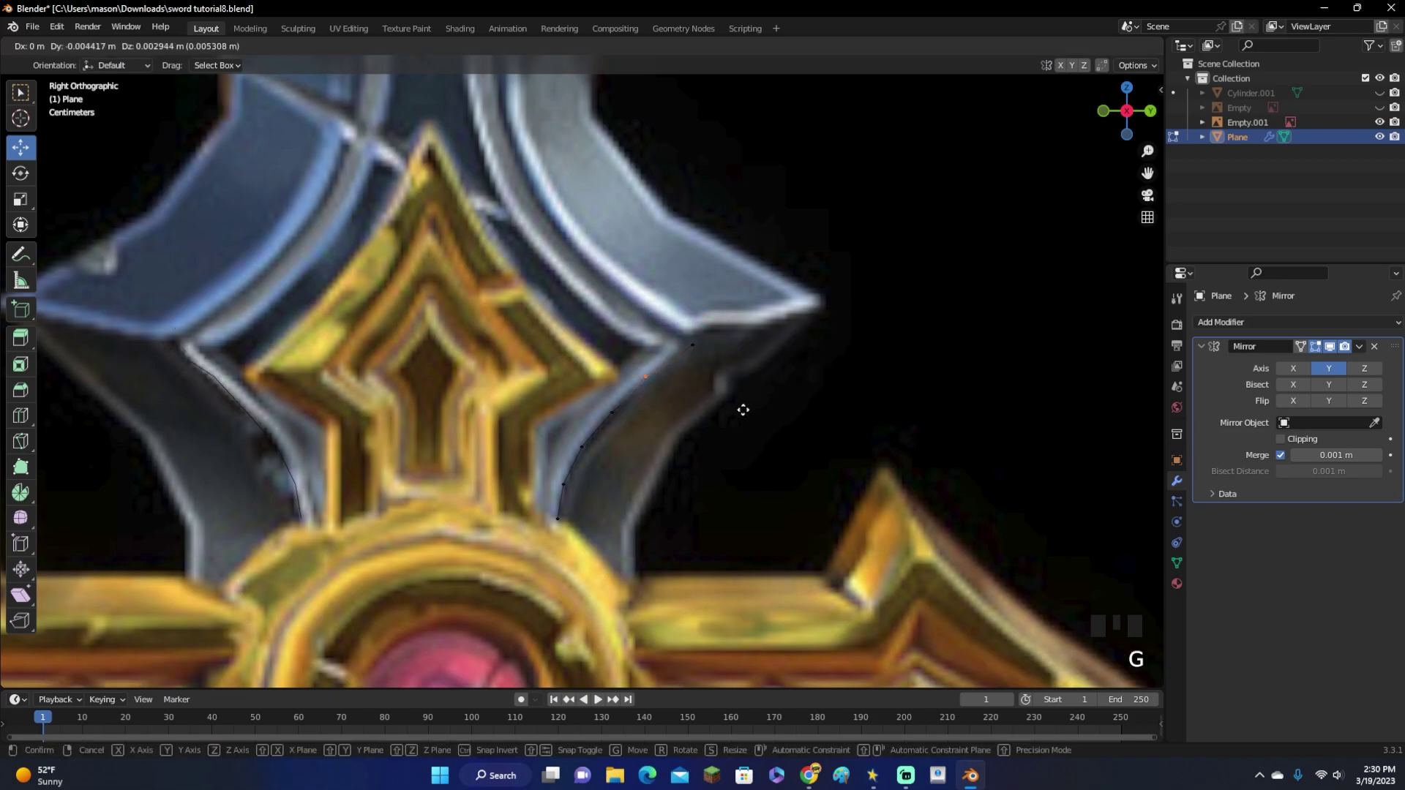
pyautogui.click(743, 408)
pyautogui.click(693, 346)
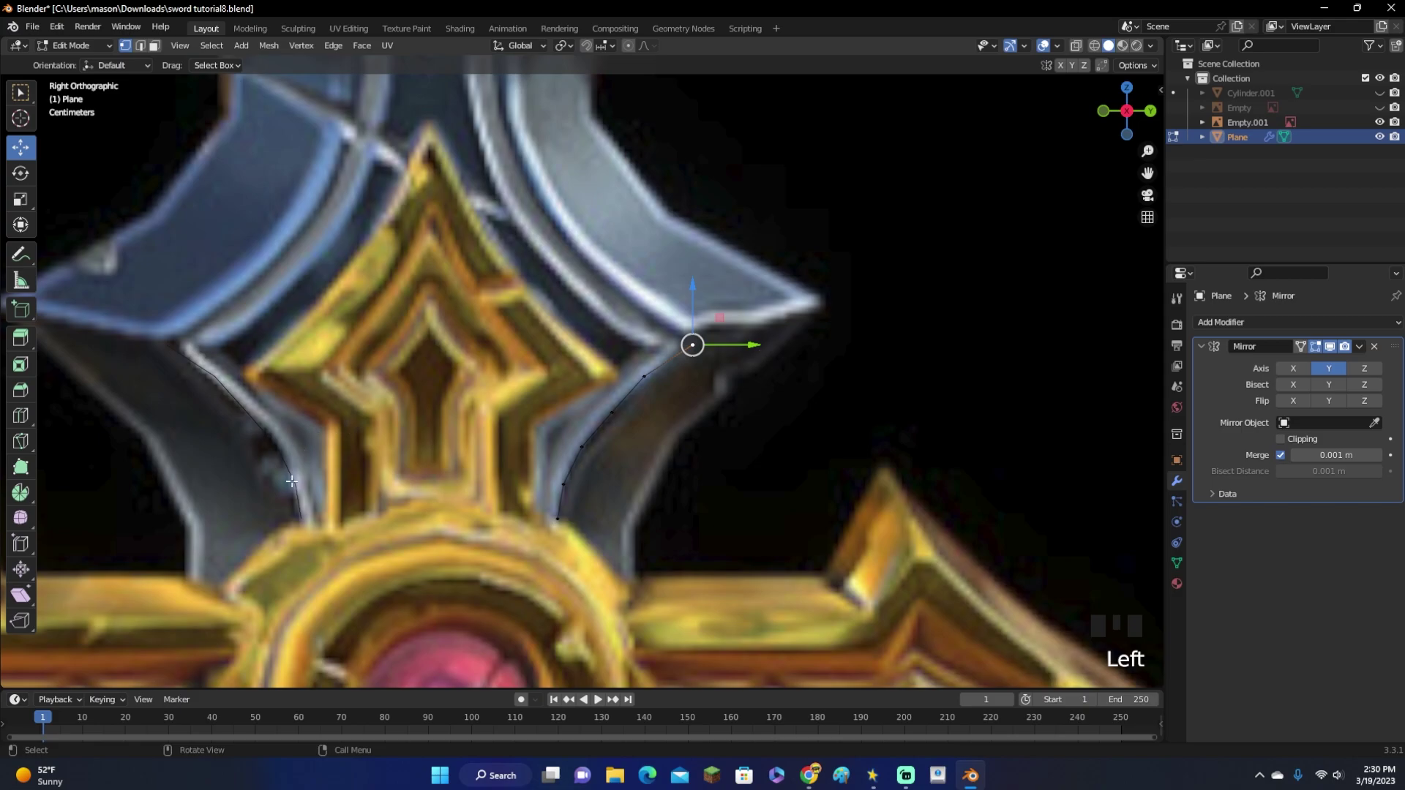
pyautogui.keyDown('shift'); pyautogui.moveTo(726, 375); pyautogui.dragTo(850, 461, button='middle'); pyautogui.keyUp('shift')
pyautogui.press('e')
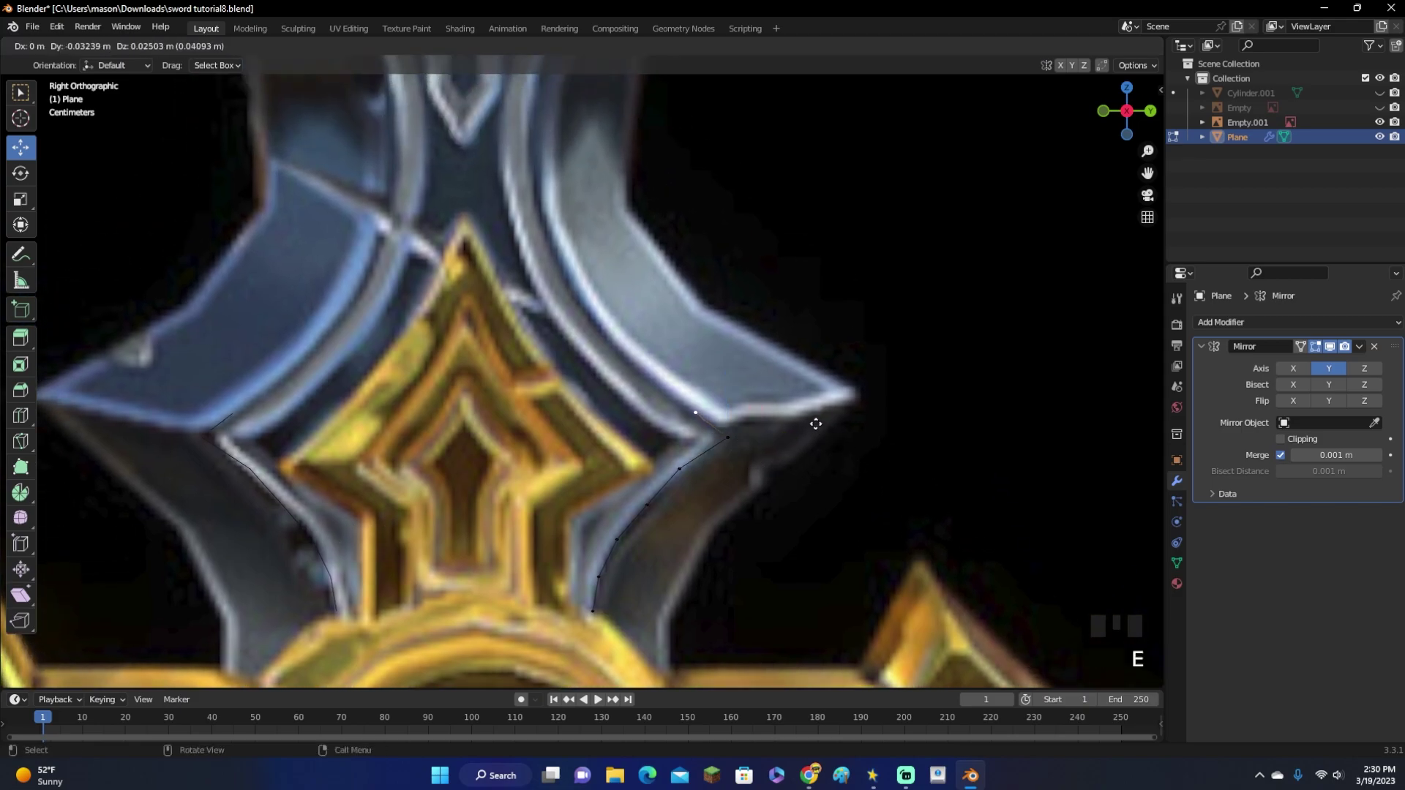
pyautogui.click(815, 424)
pyautogui.hotkey('ctrl', 'z')
# Move the corner vertex onto the flare's inner corner and extrude three vertices from it up the curved inner edge
pyautogui.press('g')
pyautogui.click(803, 431)
pyautogui.press('e')
pyautogui.click(749, 393)
pyautogui.press('e')
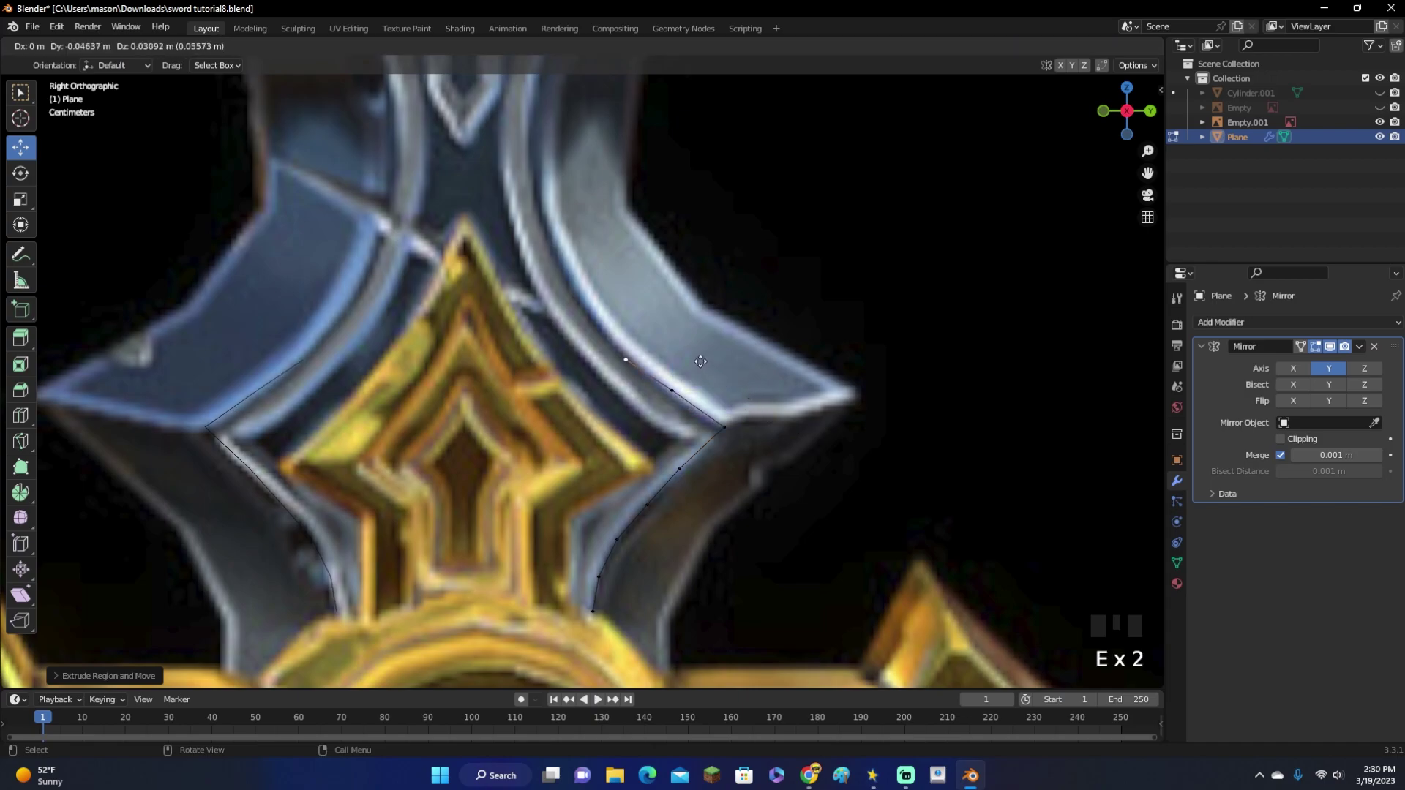
pyautogui.click(708, 359)
pyautogui.press('e')
pyautogui.click(677, 319)
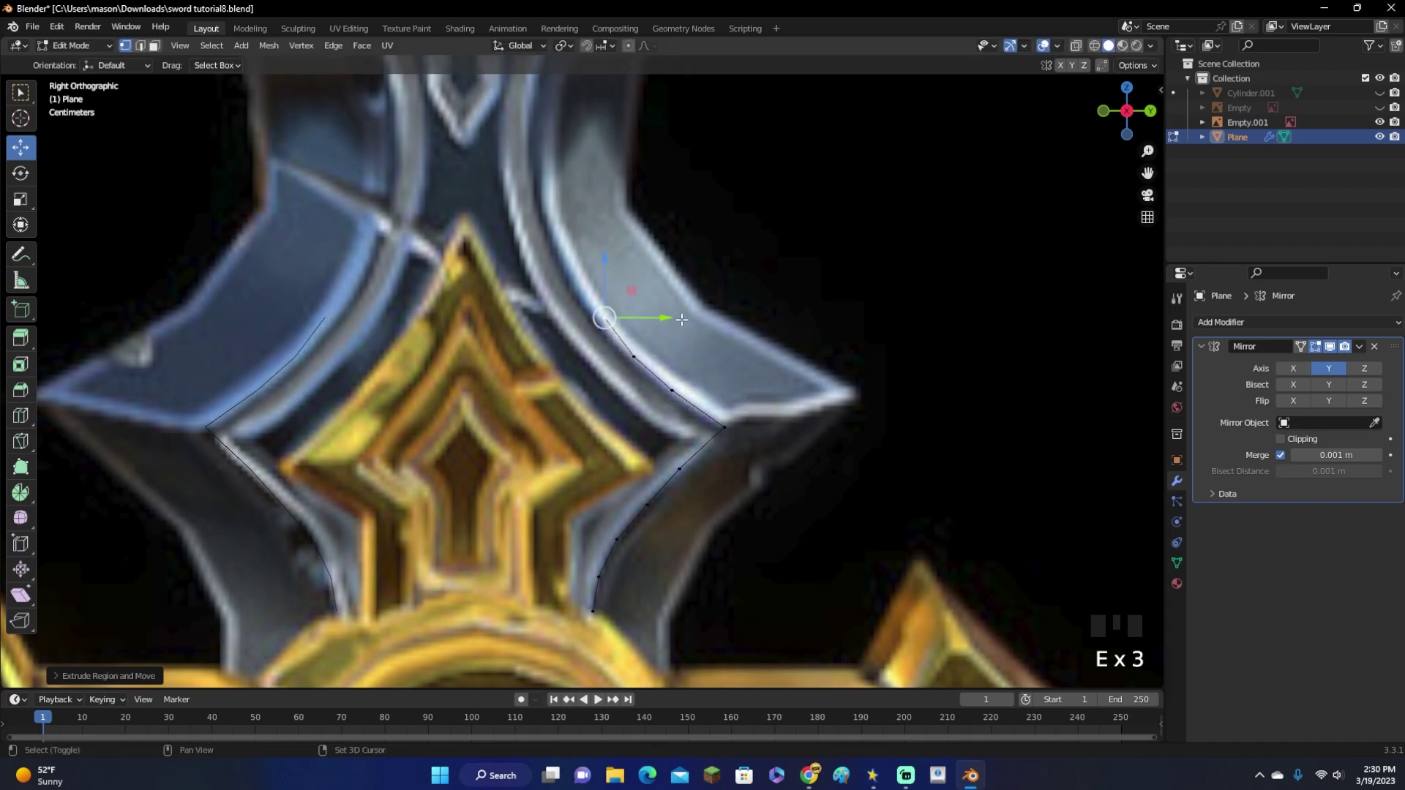
# Extrude the vertex four more times along the inner edge, around the curve into the blade's narrow waist
pyautogui.keyDown('shift'); pyautogui.moveTo(744, 376); pyautogui.dragTo(801, 510, button='middle'); pyautogui.keyUp('shift')
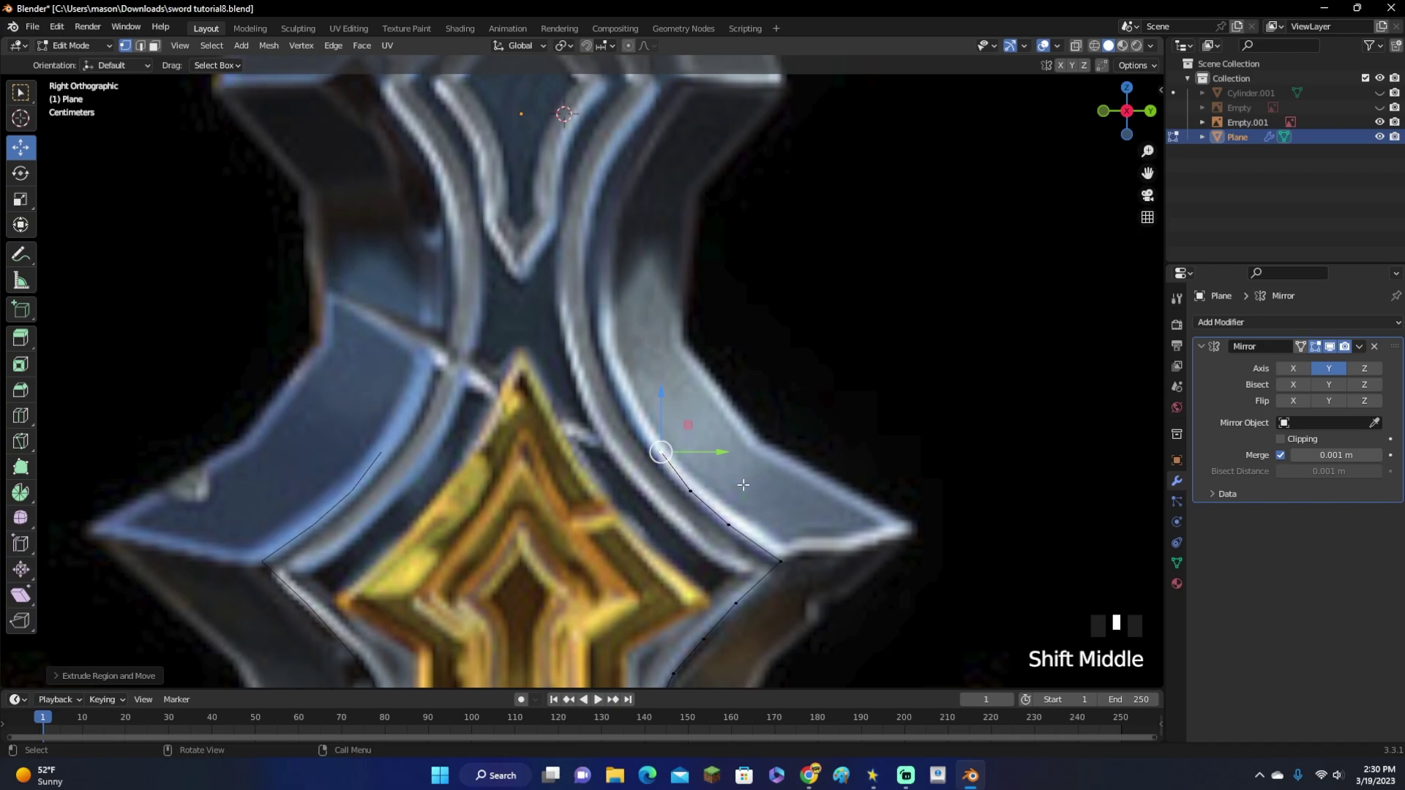
pyautogui.press('e')
pyautogui.click(697, 412)
pyautogui.press('e')
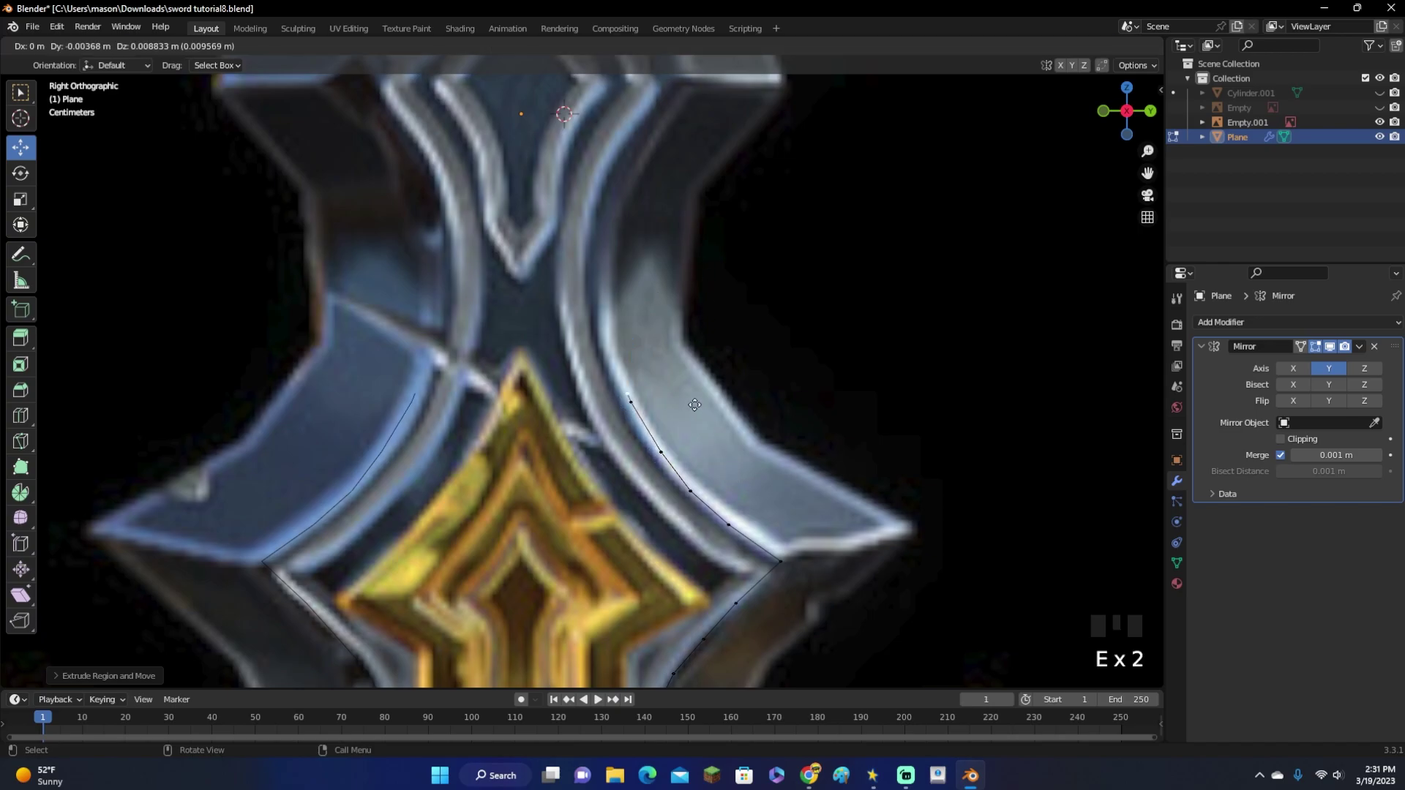
pyautogui.click(680, 371)
pyautogui.press('e')
pyautogui.click(671, 300)
pyautogui.press('e')
pyautogui.click(670, 238)
# Continue extruding vertices from the waist past the upper shoulder and onto the blade's straight inner edge
pyautogui.keyDown('shift'); pyautogui.moveTo(670, 238); pyautogui.dragTo(670, 473, button='middle'); pyautogui.keyUp('shift')
pyautogui.press('e')
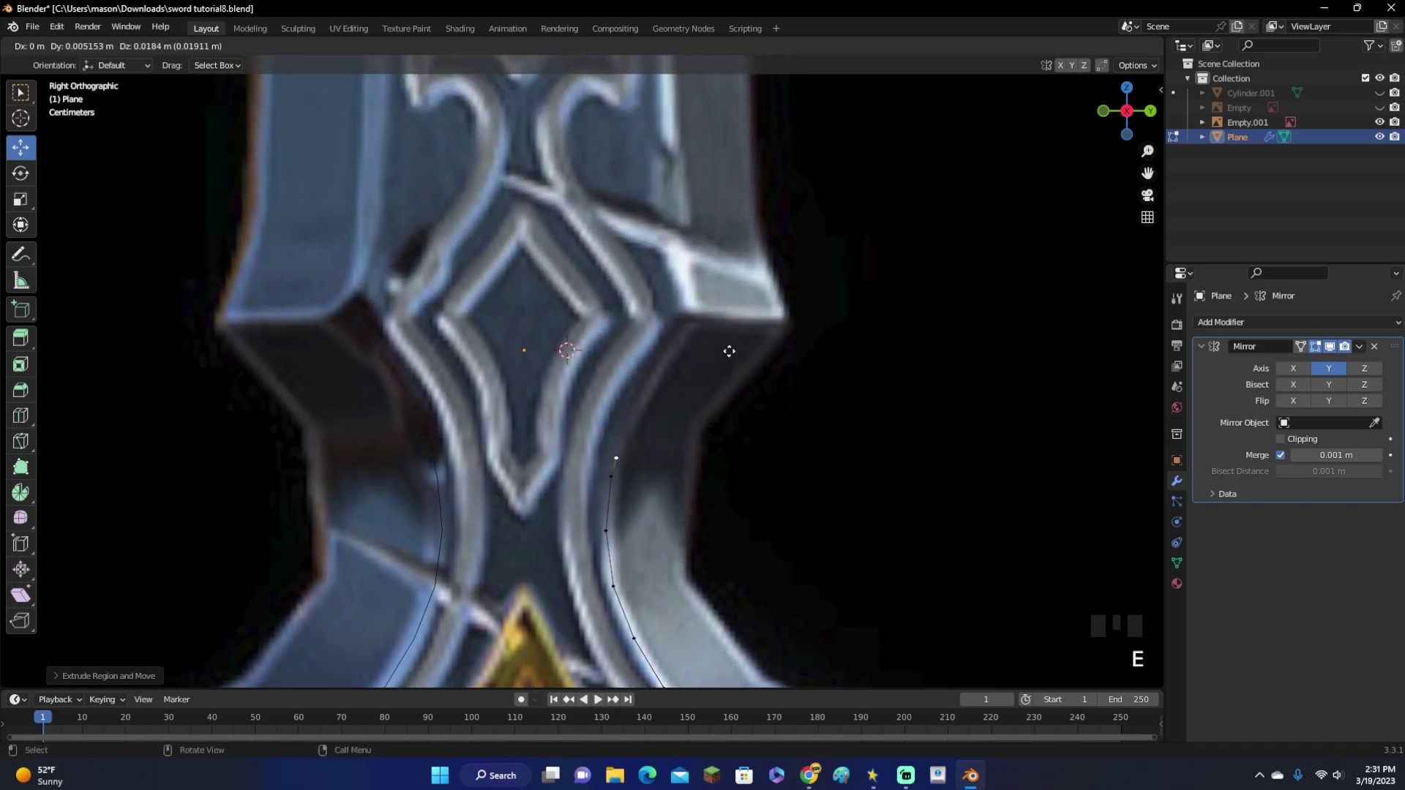
pyautogui.click(809, 271)
pyautogui.scroll(3, 831, 339)
pyautogui.press('e')
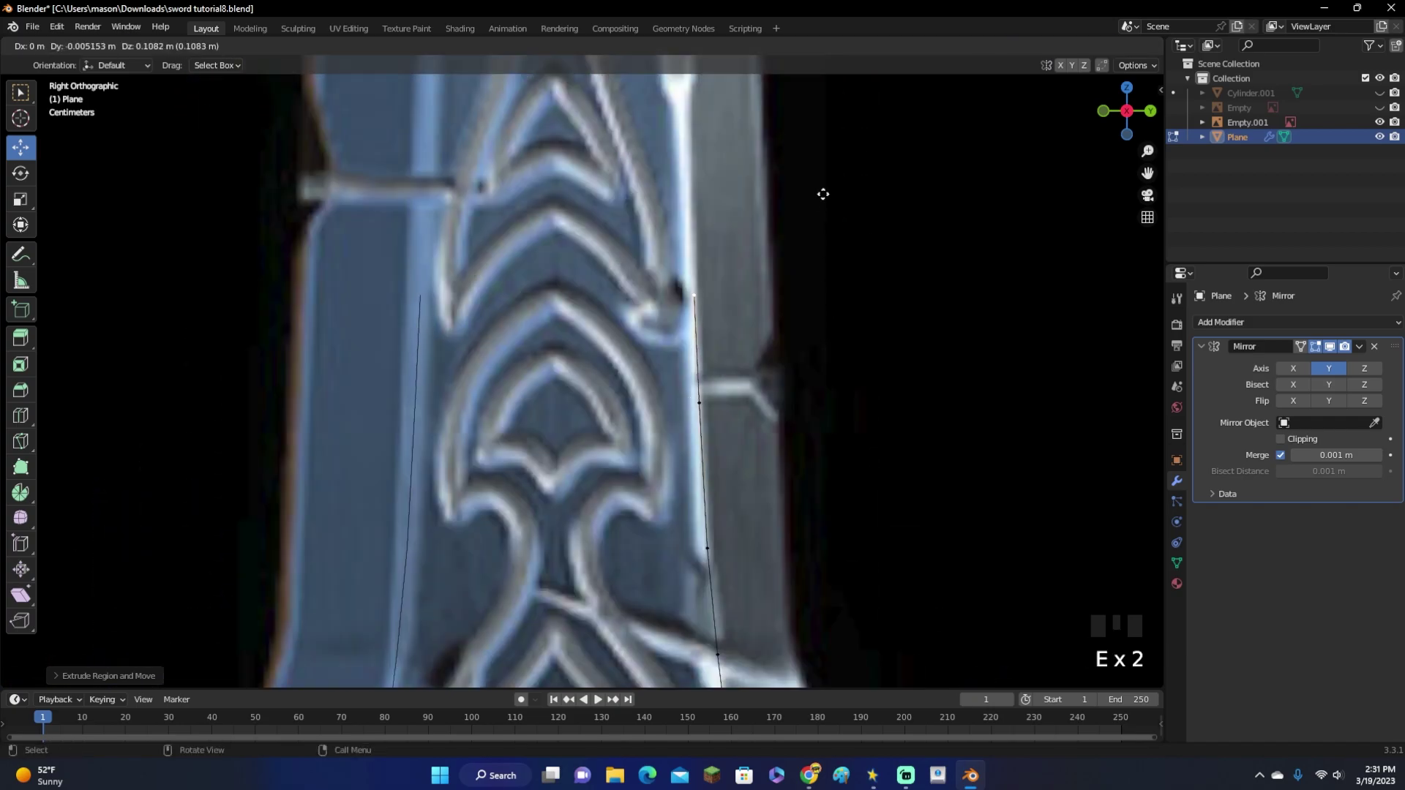
pyautogui.click(823, 192)
# Extrude widely spaced vertices up the long straight inner edge of the blade, following the bright ridge line
pyautogui.keyDown('shift'); pyautogui.moveTo(823, 192); pyautogui.dragTo(835, 530, button='middle'); pyautogui.keyUp('shift')
pyautogui.press('e')
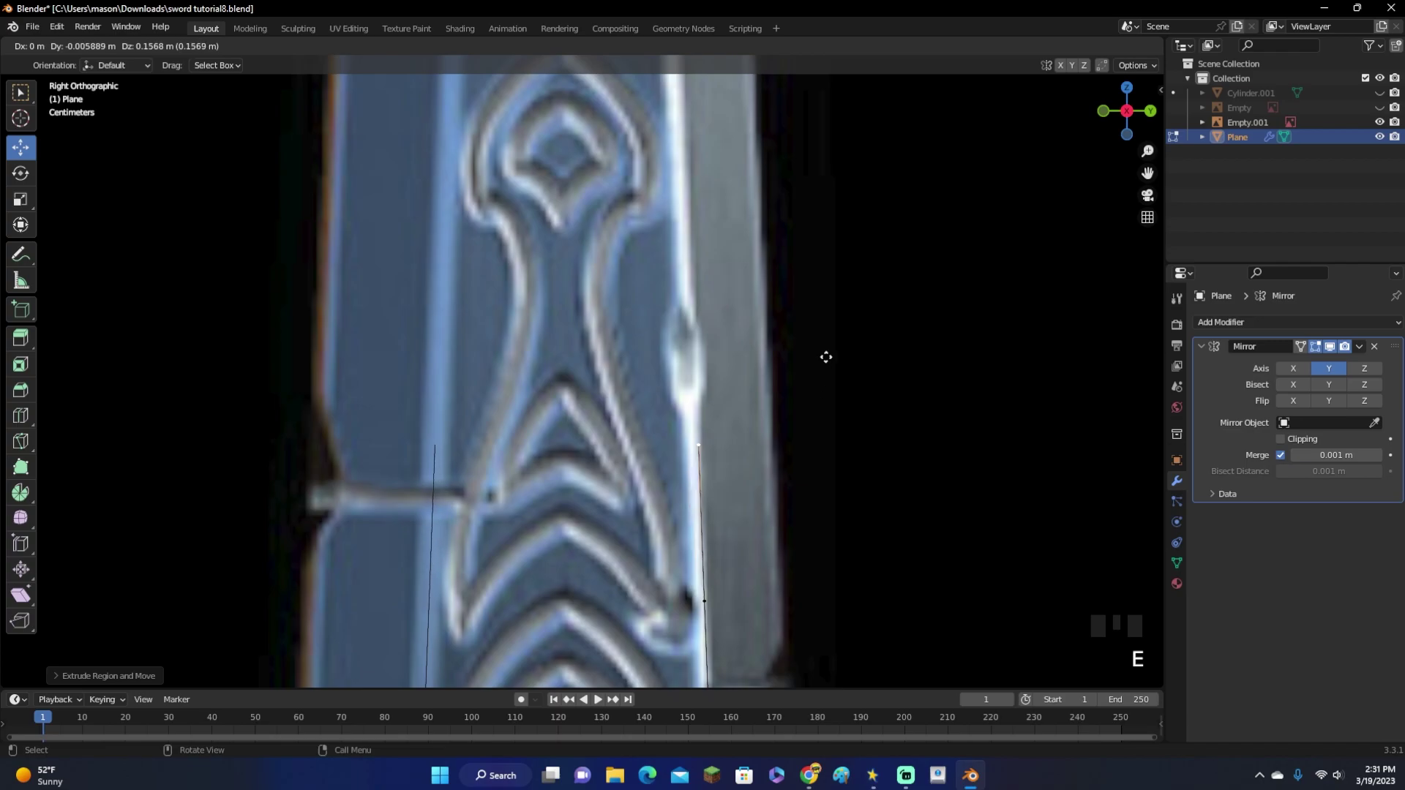
pyautogui.press('e')
pyautogui.click(819, 187)
pyautogui.keyDown('shift'); pyautogui.moveTo(819, 187); pyautogui.dragTo(842, 462, button='middle'); pyautogui.keyUp('shift')
pyautogui.press('e')
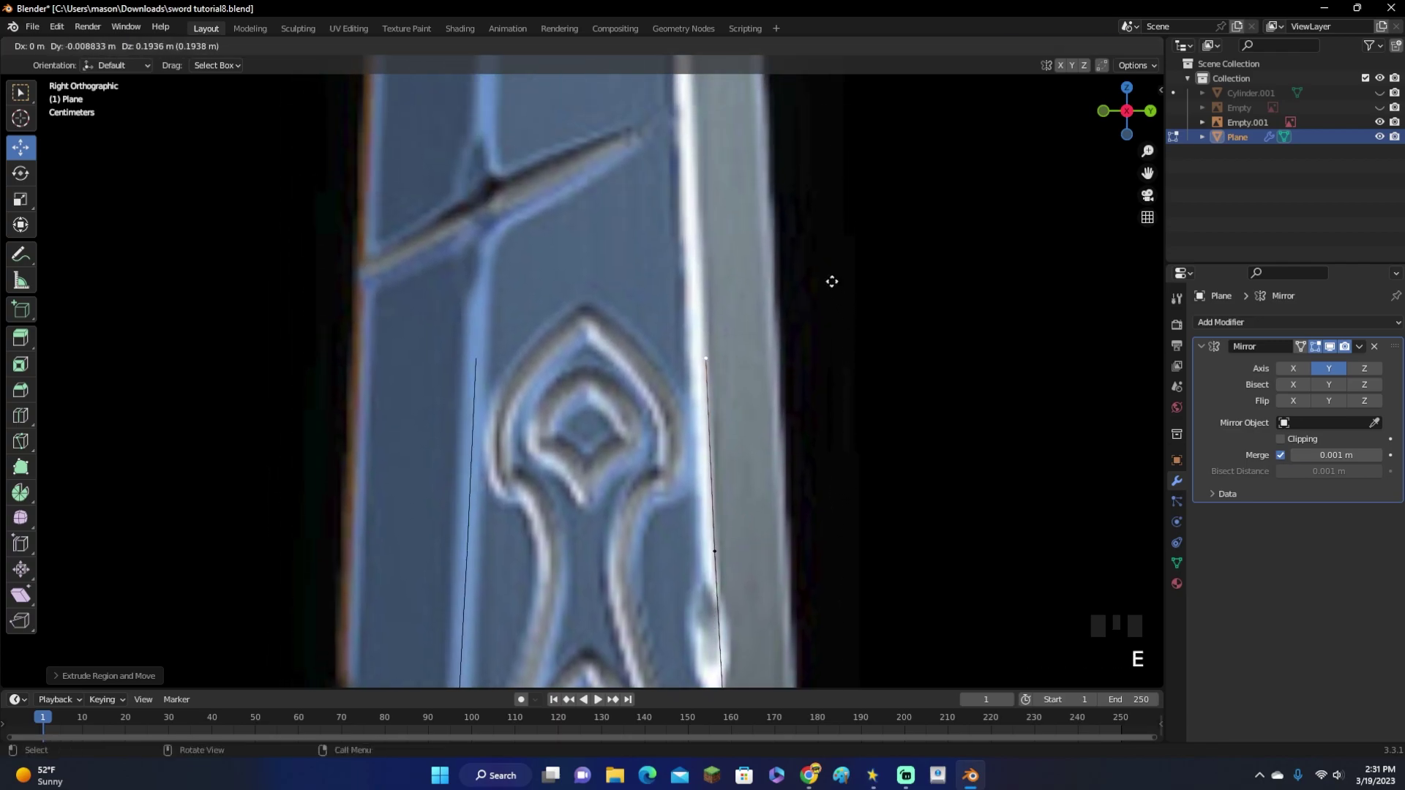
pyautogui.click(832, 281)
pyautogui.keyDown('shift'); pyautogui.moveTo(876, 320); pyautogui.dragTo(900, 555, button='middle'); pyautogui.keyUp('shift')
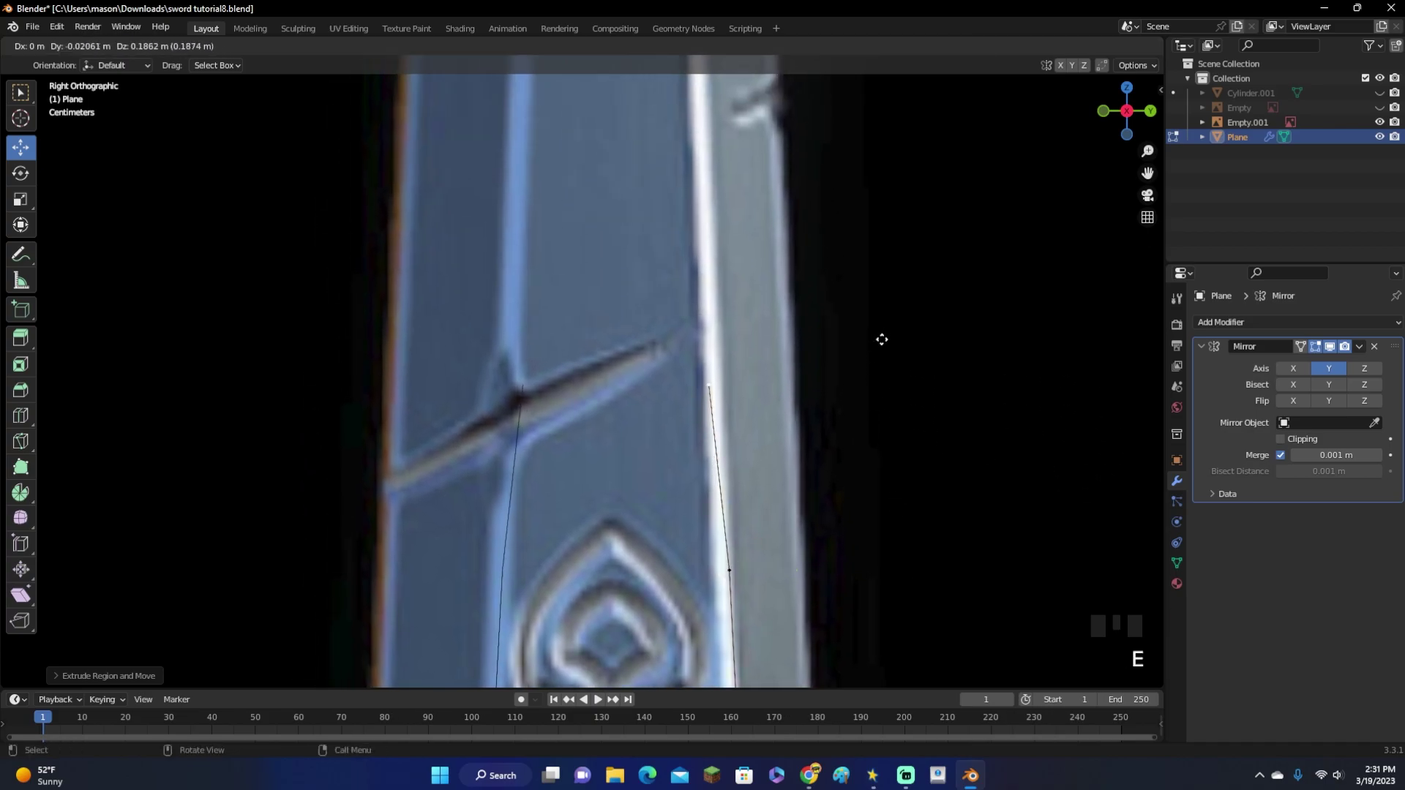
pyautogui.keyDown('shift'); pyautogui.moveTo(889, 316); pyautogui.dragTo(894, 502, button='middle'); pyautogui.keyUp('shift')
pyautogui.press('e')
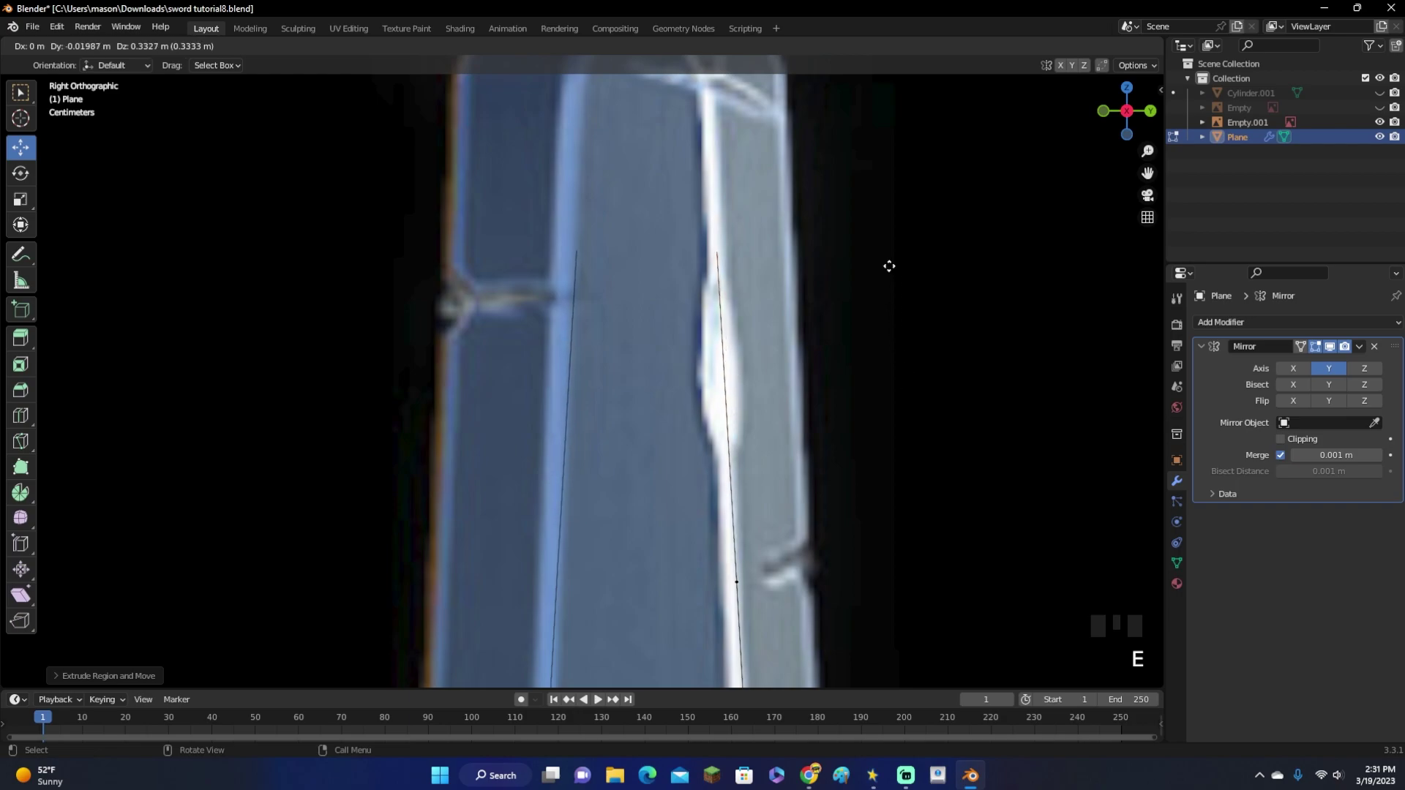
pyautogui.click(888, 263)
# Extrude the inner edge to the bend below the tip and on to the point where the ridges meet at the centre
pyautogui.keyDown('shift'); pyautogui.moveTo(888, 263); pyautogui.dragTo(905, 551, button='middle'); pyautogui.keyUp('shift')
pyautogui.press('e')
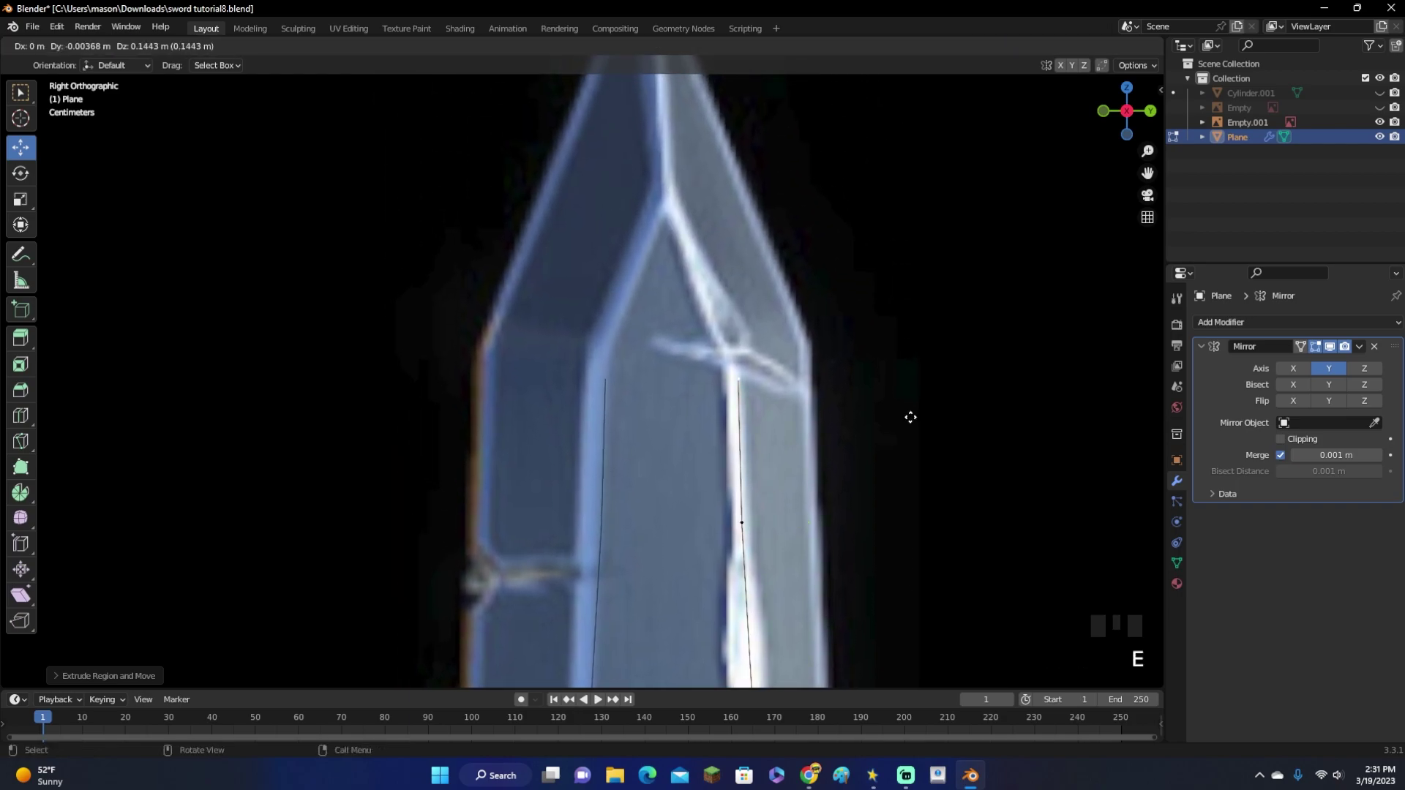
pyautogui.click(906, 399)
pyautogui.press('e')
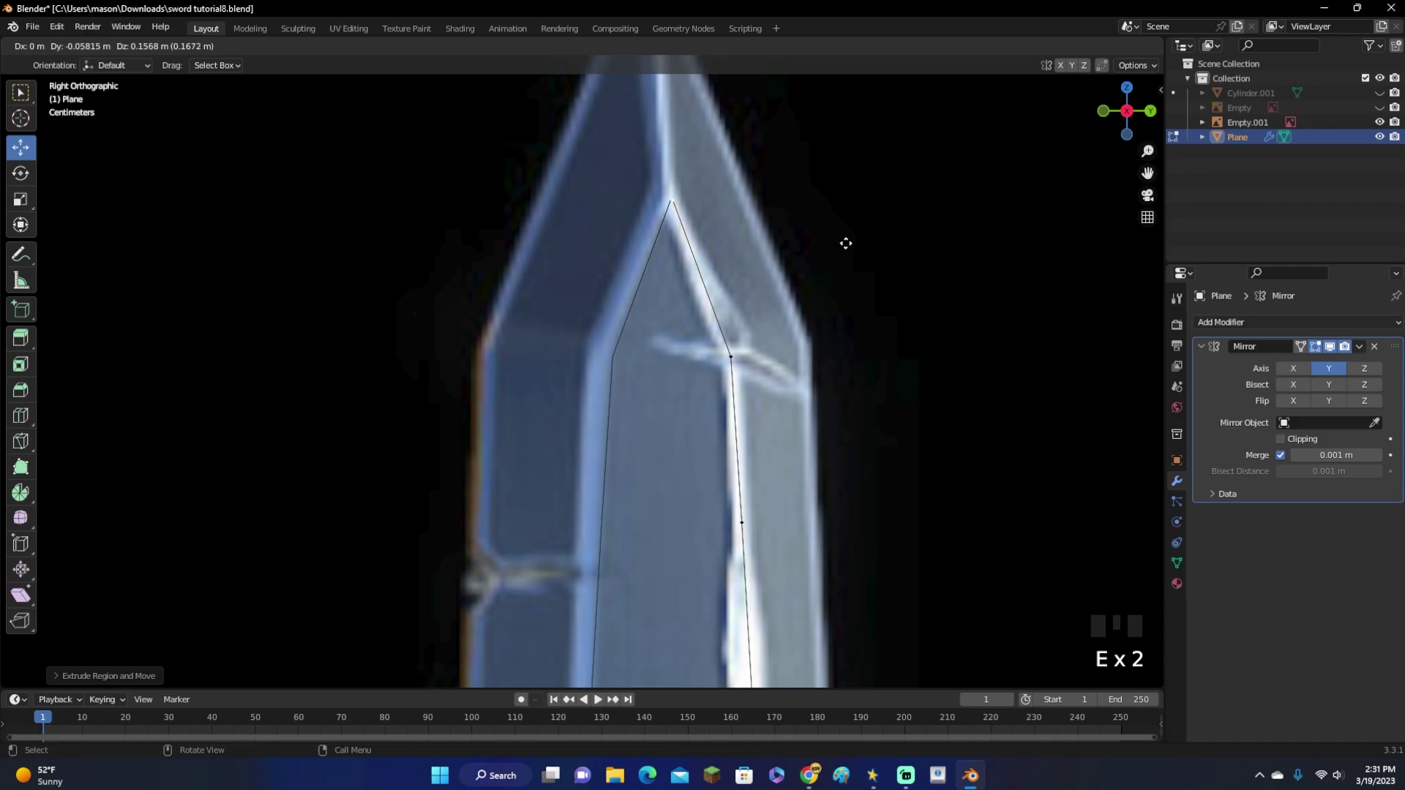
pyautogui.click(845, 243)
# Enable Clipping on the Mirror modifier and move the outline's top vertex along Y to the mirror centre
pyautogui.scroll(-6, 781, 388)
pyautogui.scroll(3, 688, 497)
pyautogui.scroll(1, 688, 497)
pyautogui.keyDown('shift'); pyautogui.moveTo(687, 490); pyautogui.dragTo(743, 228, button='middle'); pyautogui.keyUp('shift')
pyautogui.keyDown('shift'); pyautogui.moveTo(588, 553); pyautogui.dragTo(756, 66, button='middle'); pyautogui.keyUp('shift')
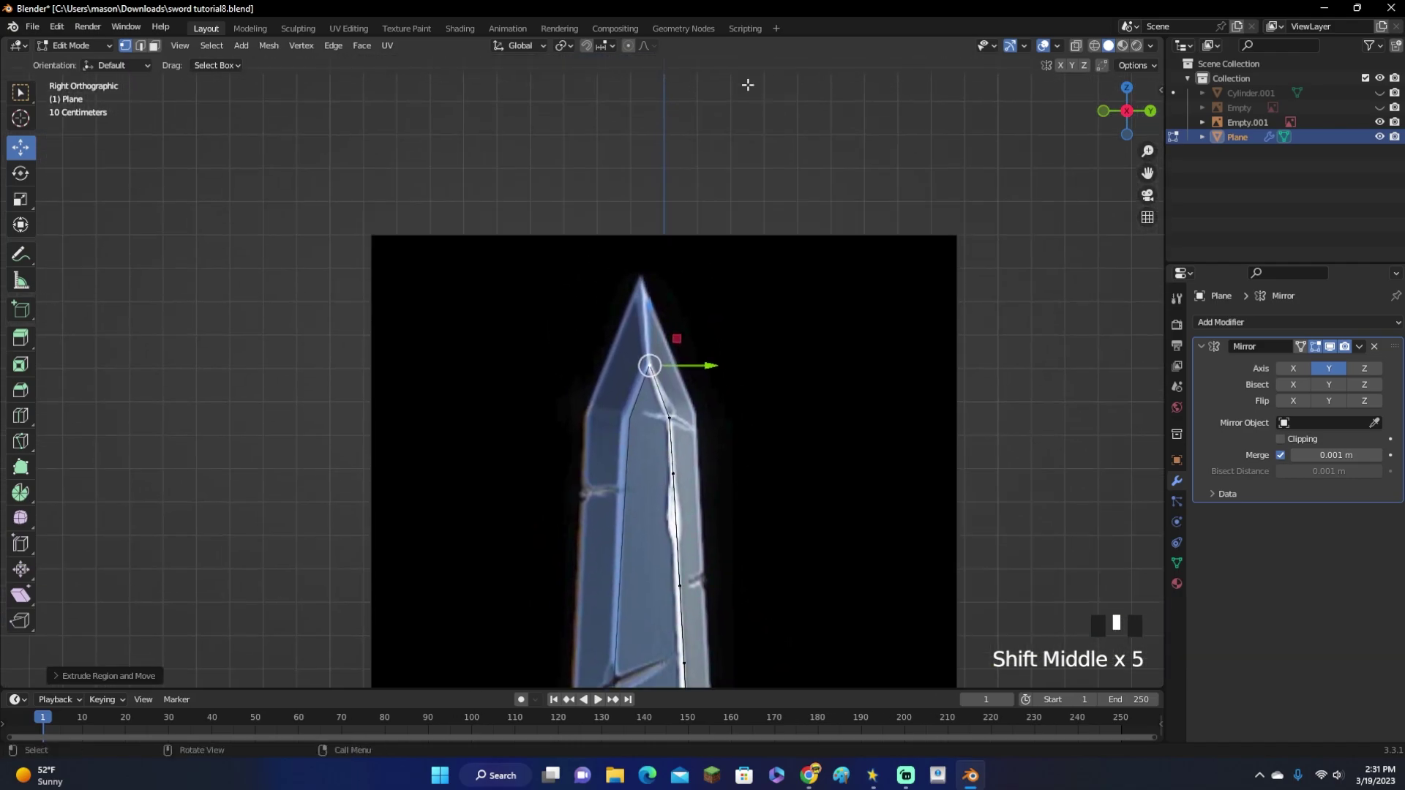
pyautogui.scroll(10, 747, 351)
pyautogui.keyDown('shift'); pyautogui.moveTo(931, 383); pyautogui.dragTo(523, 427, button='middle'); pyautogui.keyUp('shift')
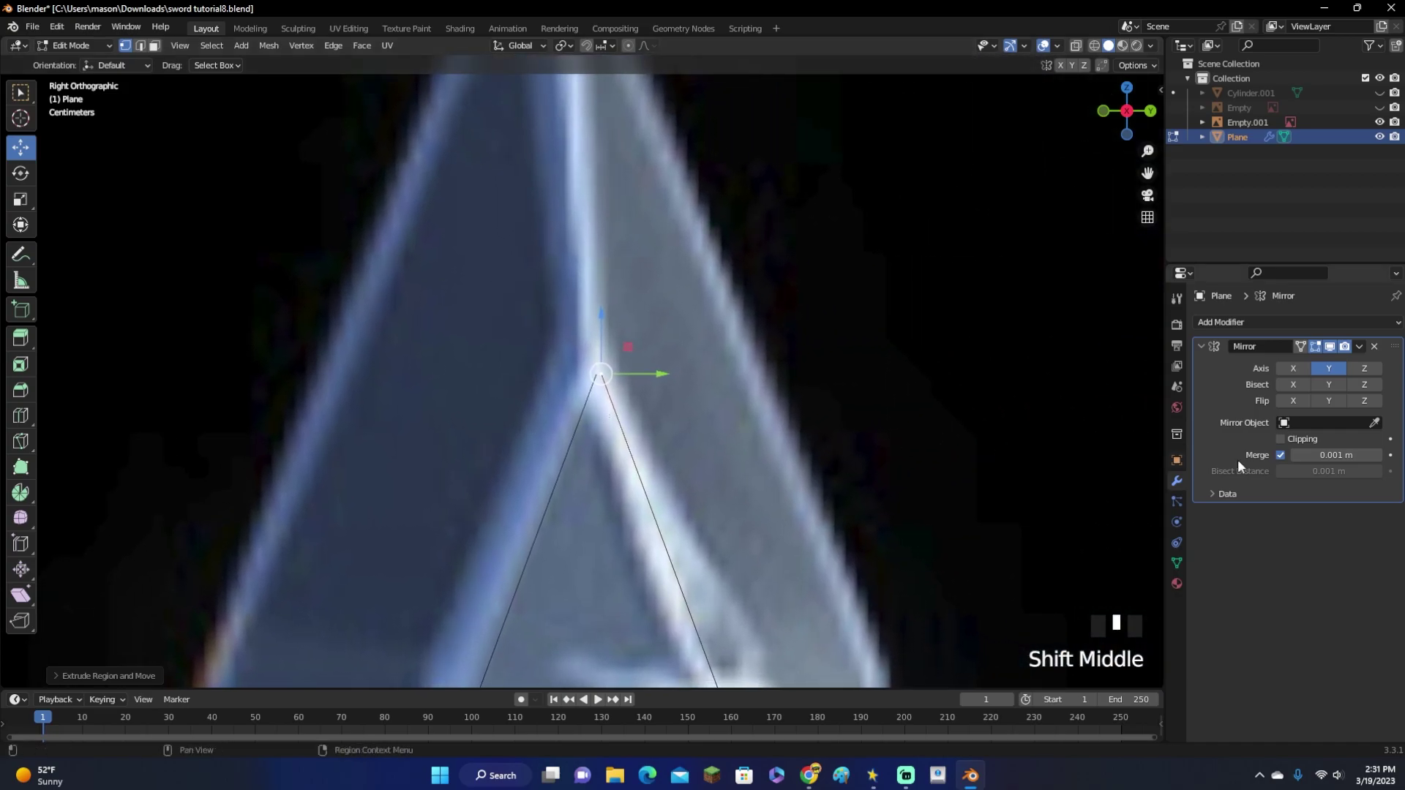
pyautogui.click(1280, 439)
pyautogui.moveTo(629, 374)
pyautogui.mouseDown()
pyautogui.moveTo(654, 378)
pyautogui.moveTo(621, 377)
pyautogui.mouseUp()
pyautogui.scroll(-10, 598, 346)
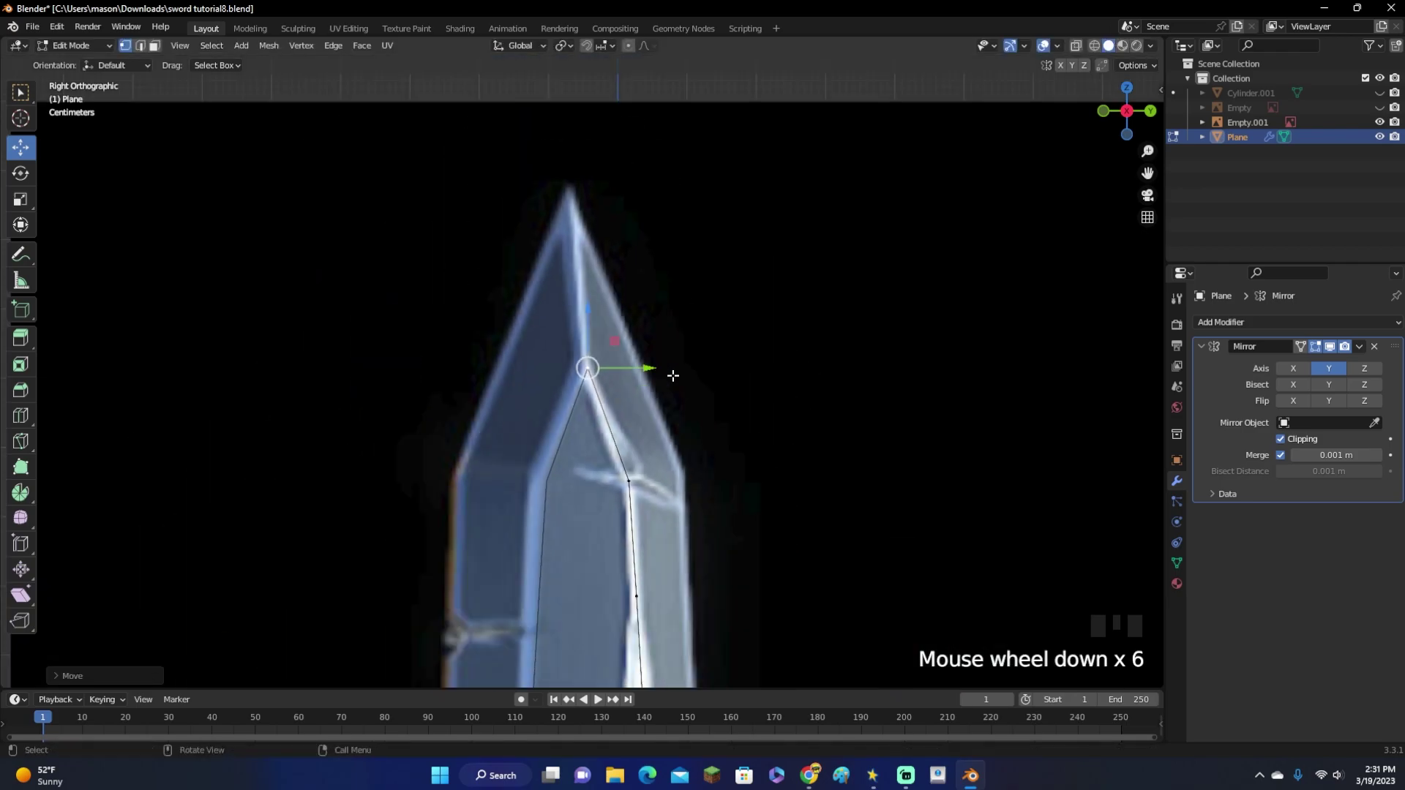
# Extrude the lowest vertex at the guard and move the new vertex along Y to the mirror centre
pyautogui.keyDown('shift'); pyautogui.moveTo(715, 514); pyautogui.dragTo(745, 315, button='middle'); pyautogui.keyUp('shift')
pyautogui.scroll(1, 768, 151)
pyautogui.scroll(3, 744, 314)
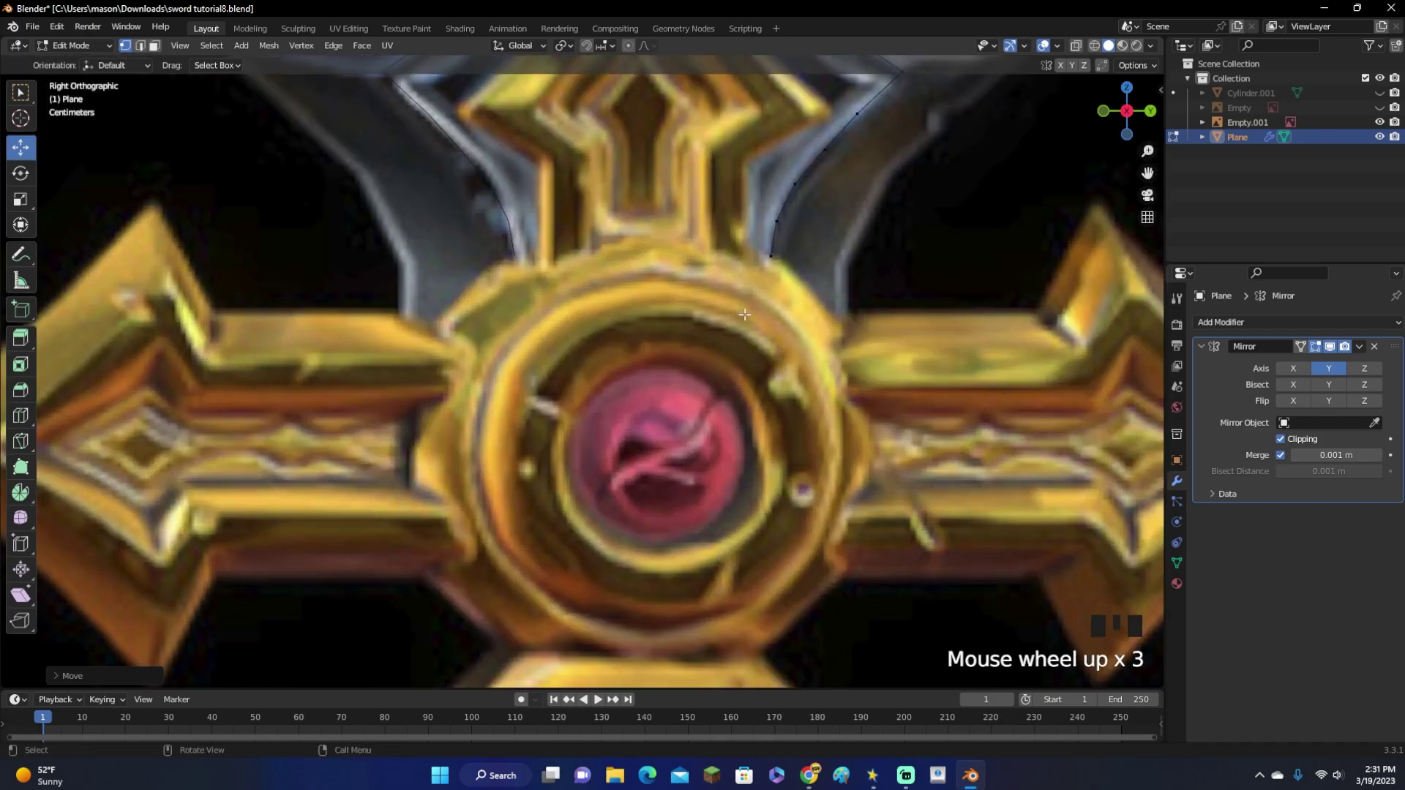
pyautogui.click(773, 251)
pyautogui.press('e')
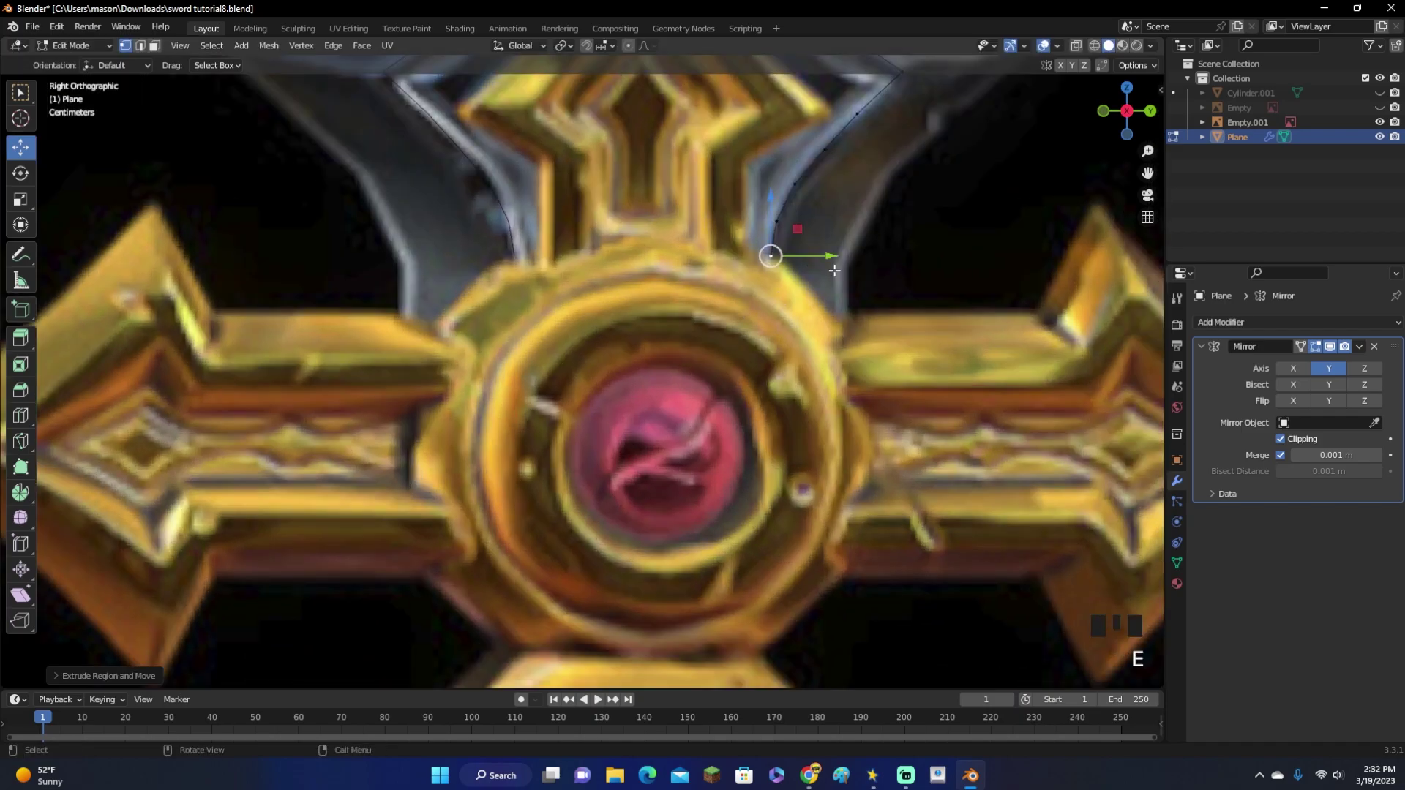
pyautogui.moveTo(827, 258); pyautogui.dragTo(660, 271)
# Switch to Object Mode and apply the plane's Mirror modifier
pyautogui.scroll(-5, 813, 358)
pyautogui.scroll(2, 889, 408)
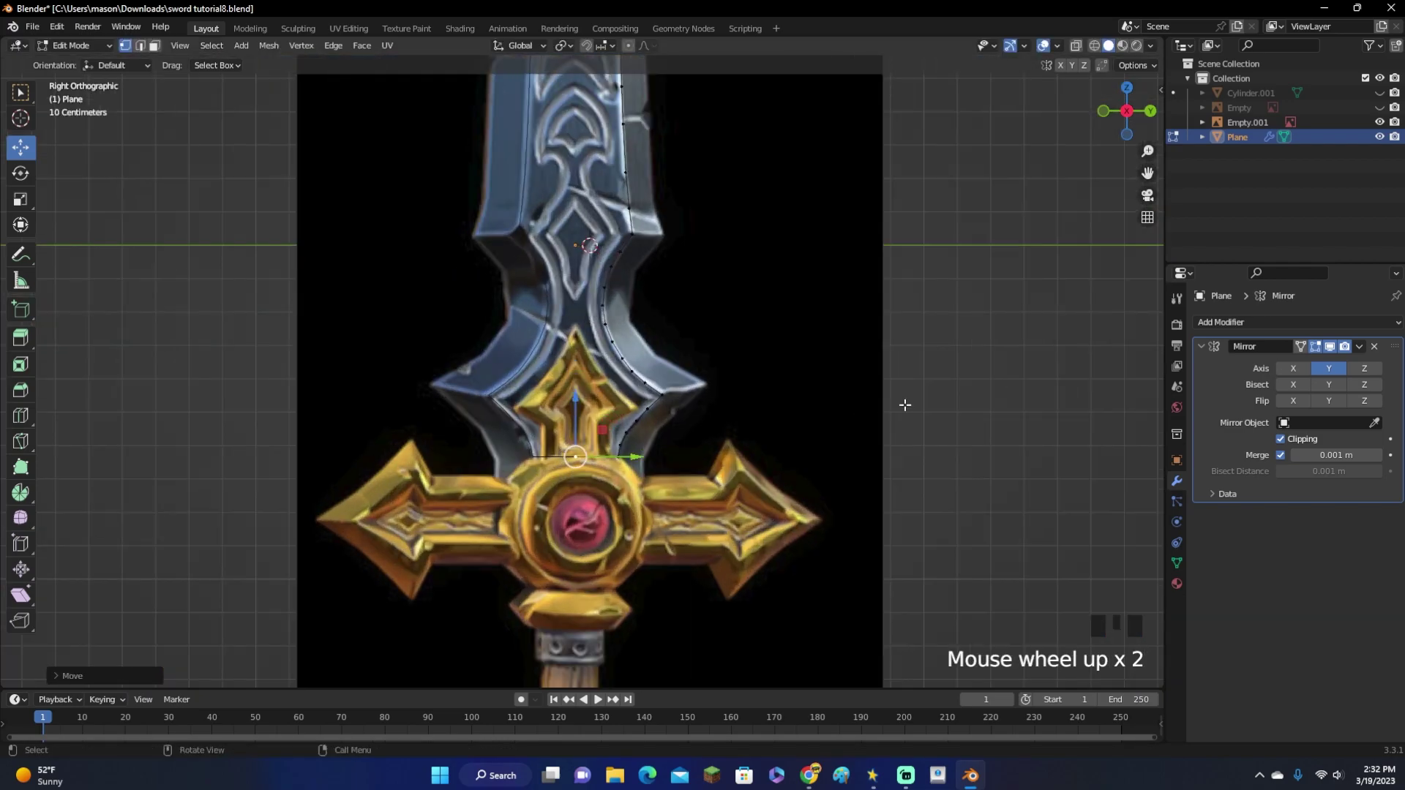
pyautogui.click(1359, 346)
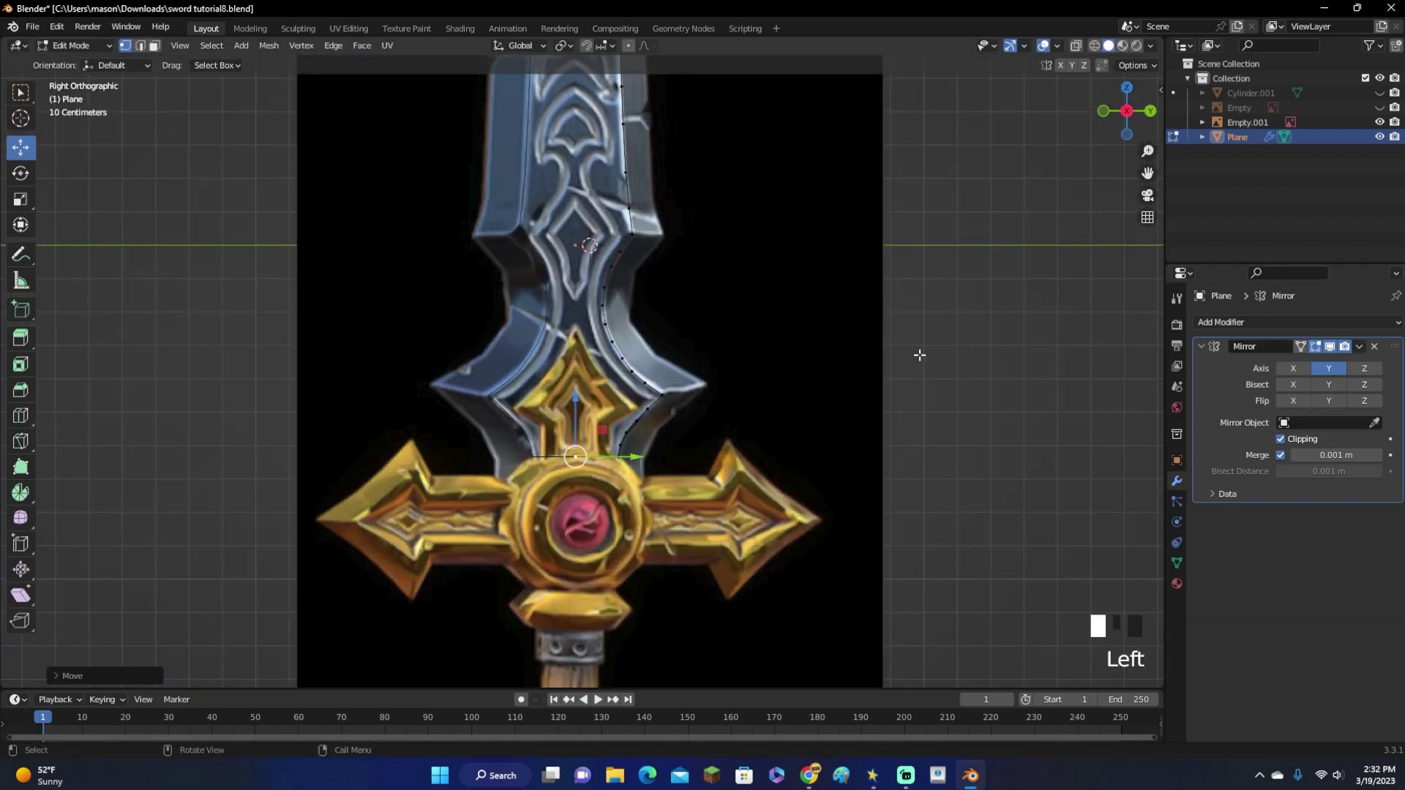
pyautogui.press('Tab')
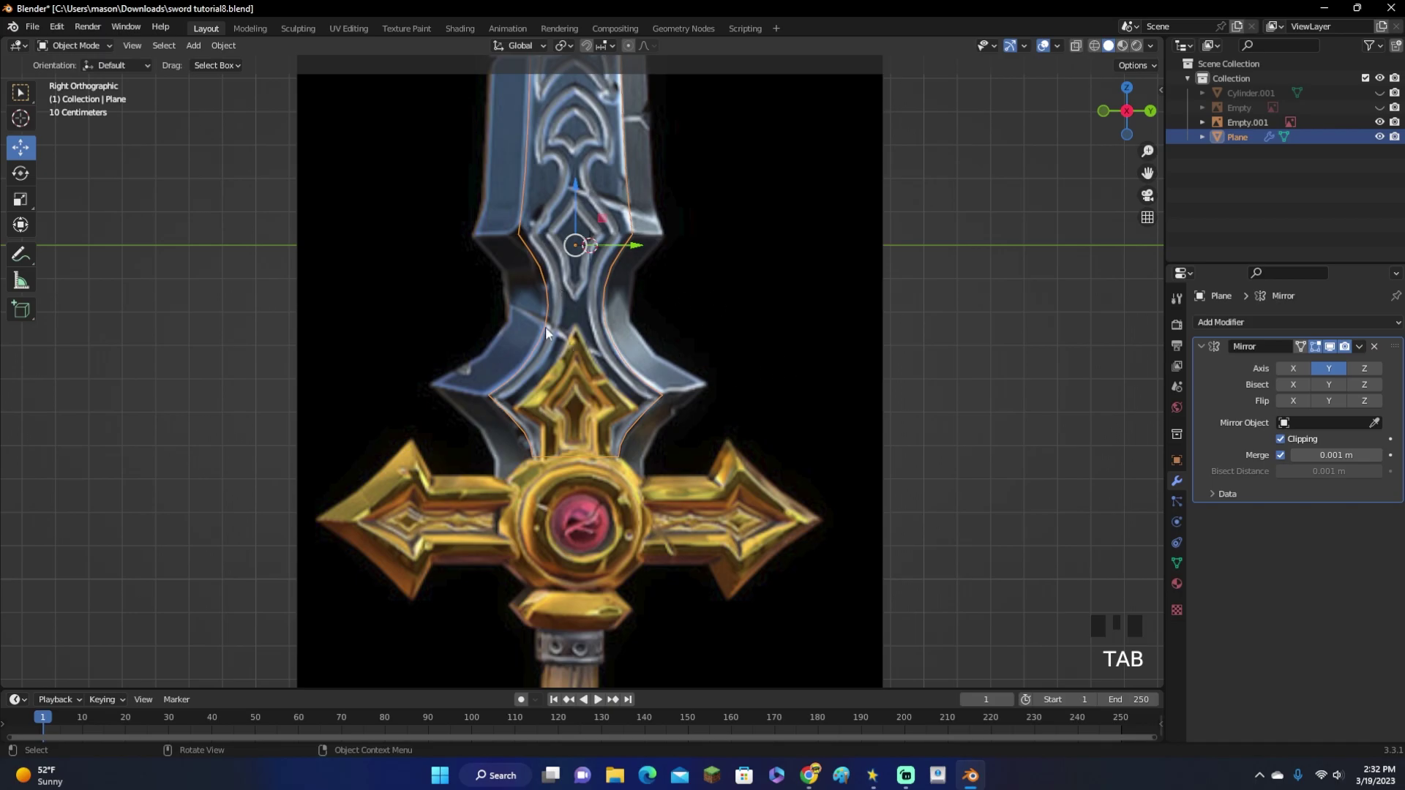
pyautogui.click(1359, 346)
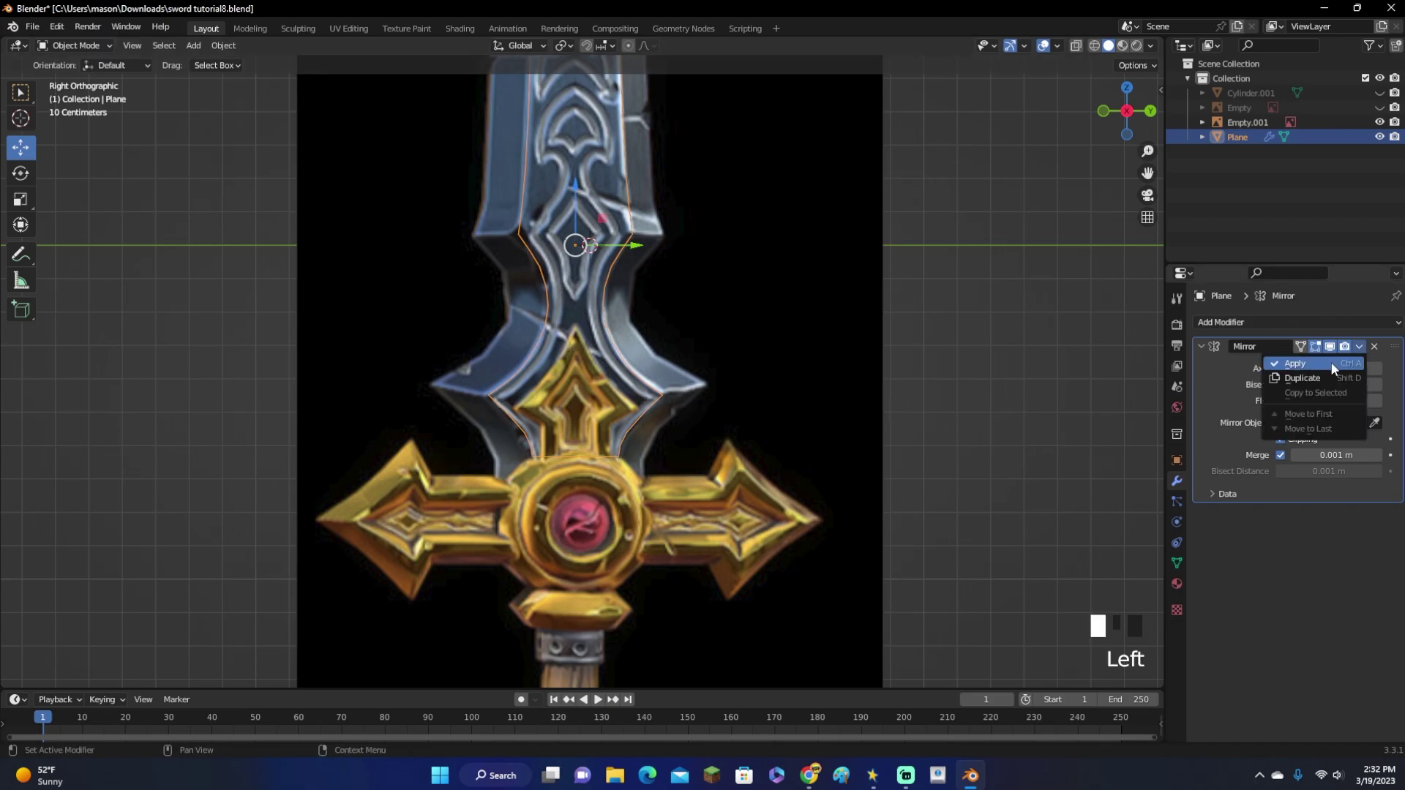
pyautogui.click(1329, 363)
# In Edit Mode, connect the opposite vertex pairs of the lower flare with edges, from above the base to the inner corners
pyautogui.scroll(2, 688, 367)
pyautogui.press('Tab')
pyautogui.scroll(6, 522, 429)
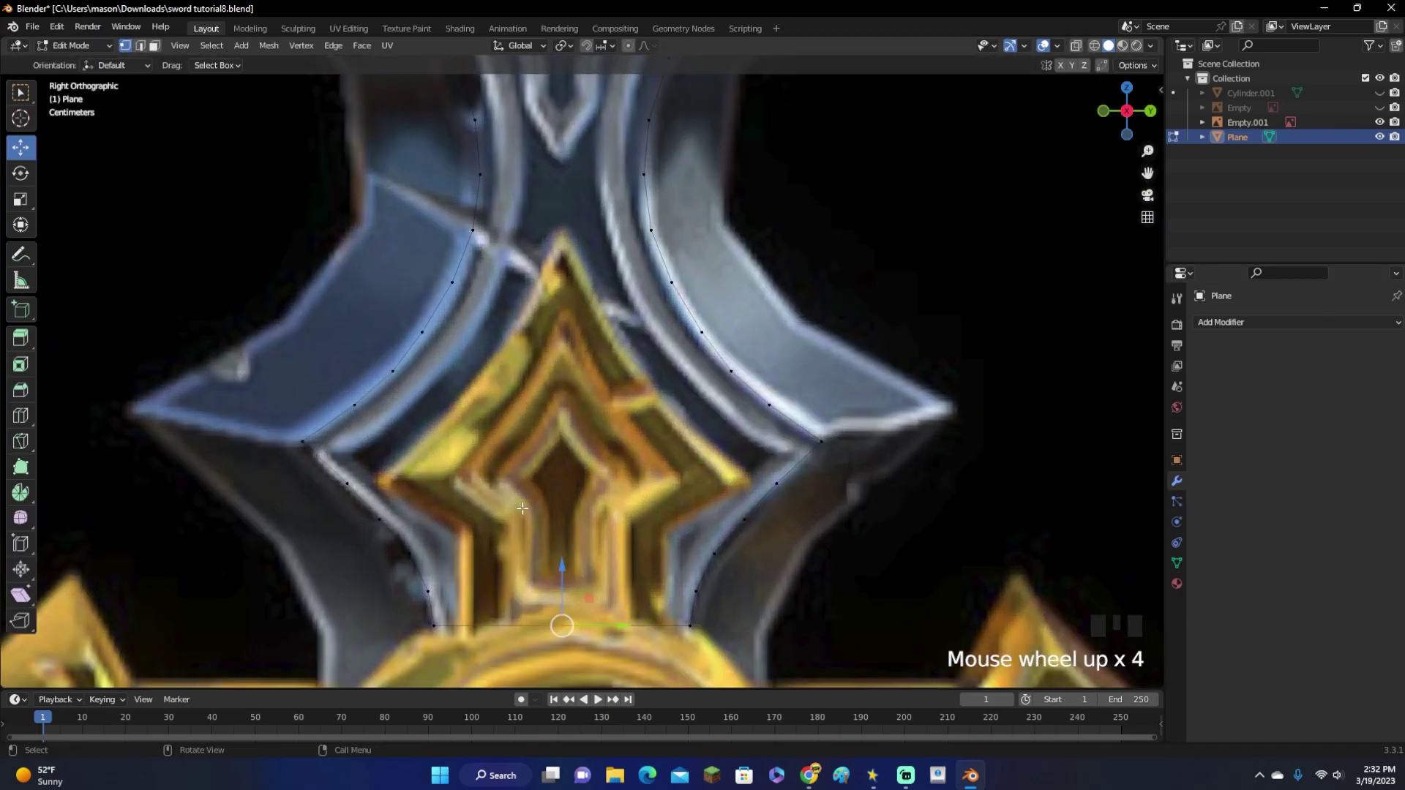
pyautogui.keyDown('shift'); pyautogui.moveTo(366, 512); pyautogui.dragTo(358, 409, button='middle'); pyautogui.keyUp('shift')
pyautogui.moveTo(362, 395); pyautogui.dragTo(778, 437)
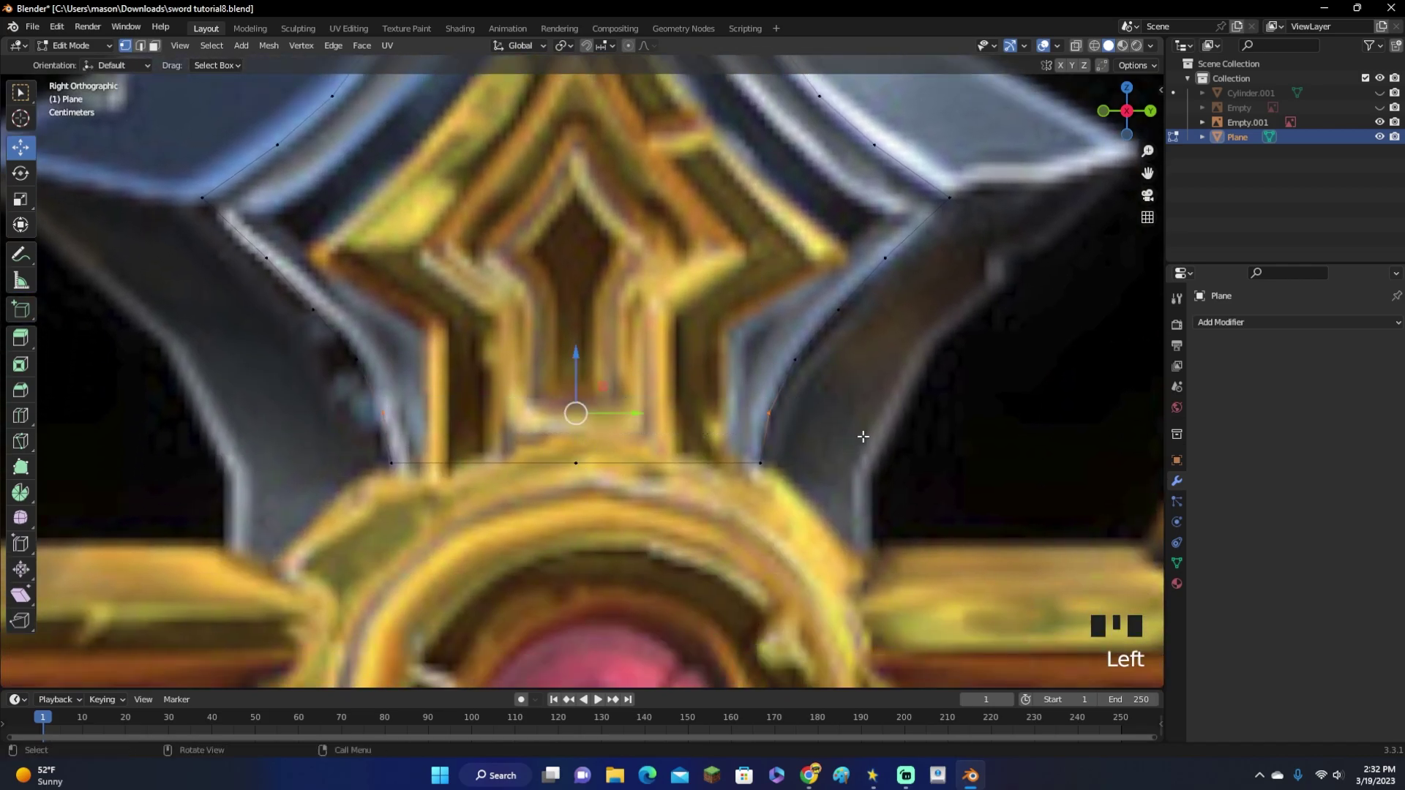
pyautogui.moveTo(340, 347); pyautogui.dragTo(850, 358)
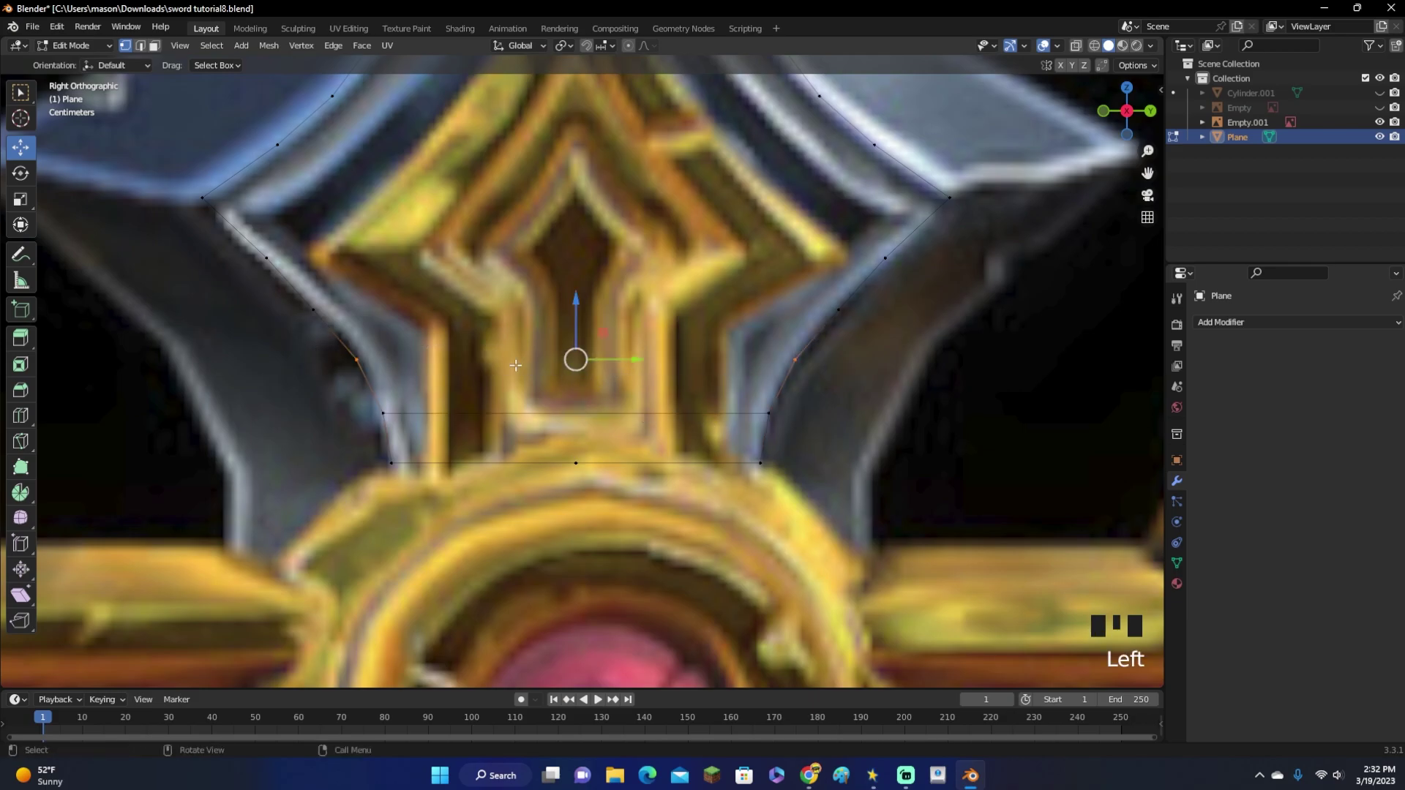
pyautogui.click(311, 310)
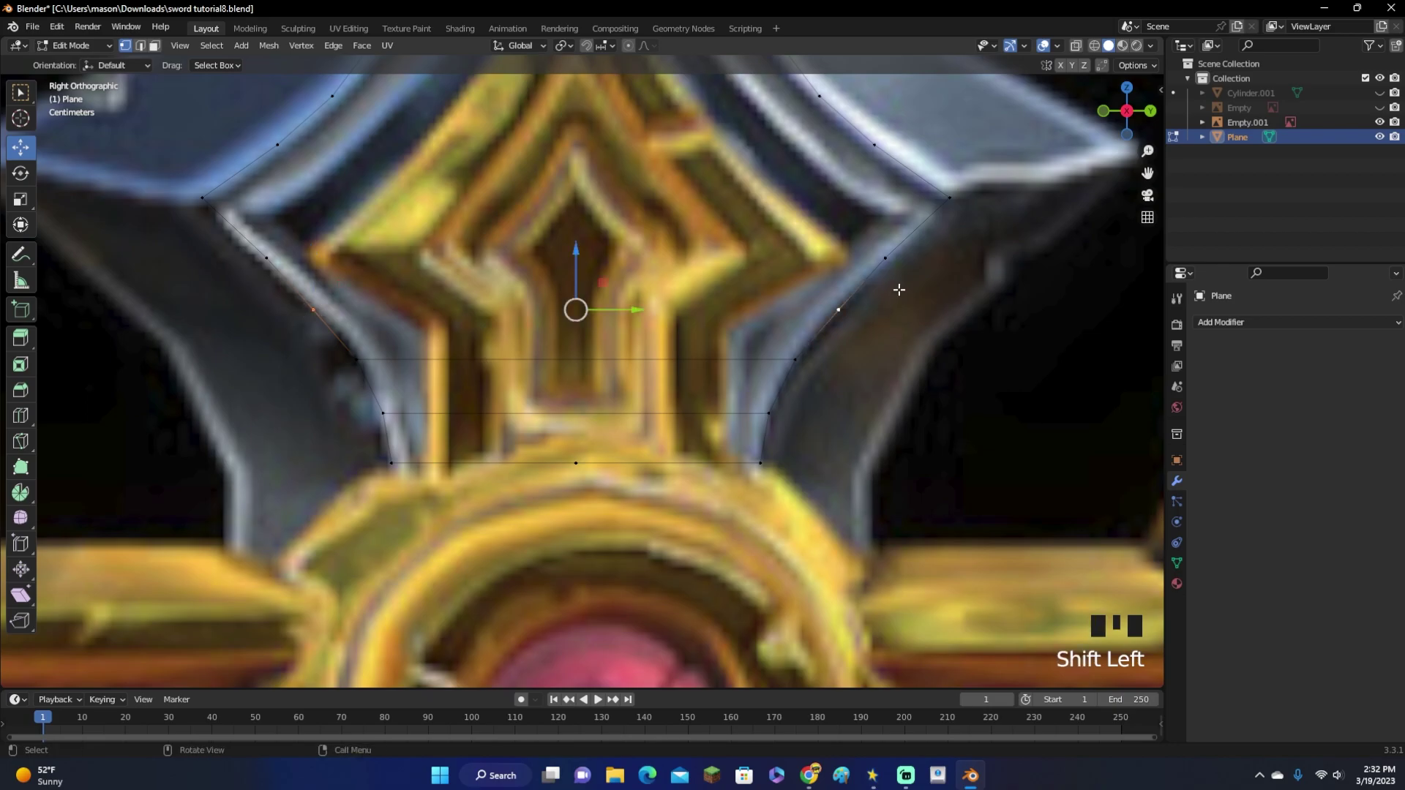
pyautogui.moveTo(626, 279); pyautogui.dragTo(1002, 175)
# Connect the opposite vertex pairs directly above the flare's inner corners with horizontal edges
pyautogui.keyDown('shift'); pyautogui.moveTo(251, 150); pyautogui.dragTo(259, 384, button='middle'); pyautogui.keyUp('shift')
pyautogui.click(283, 381)
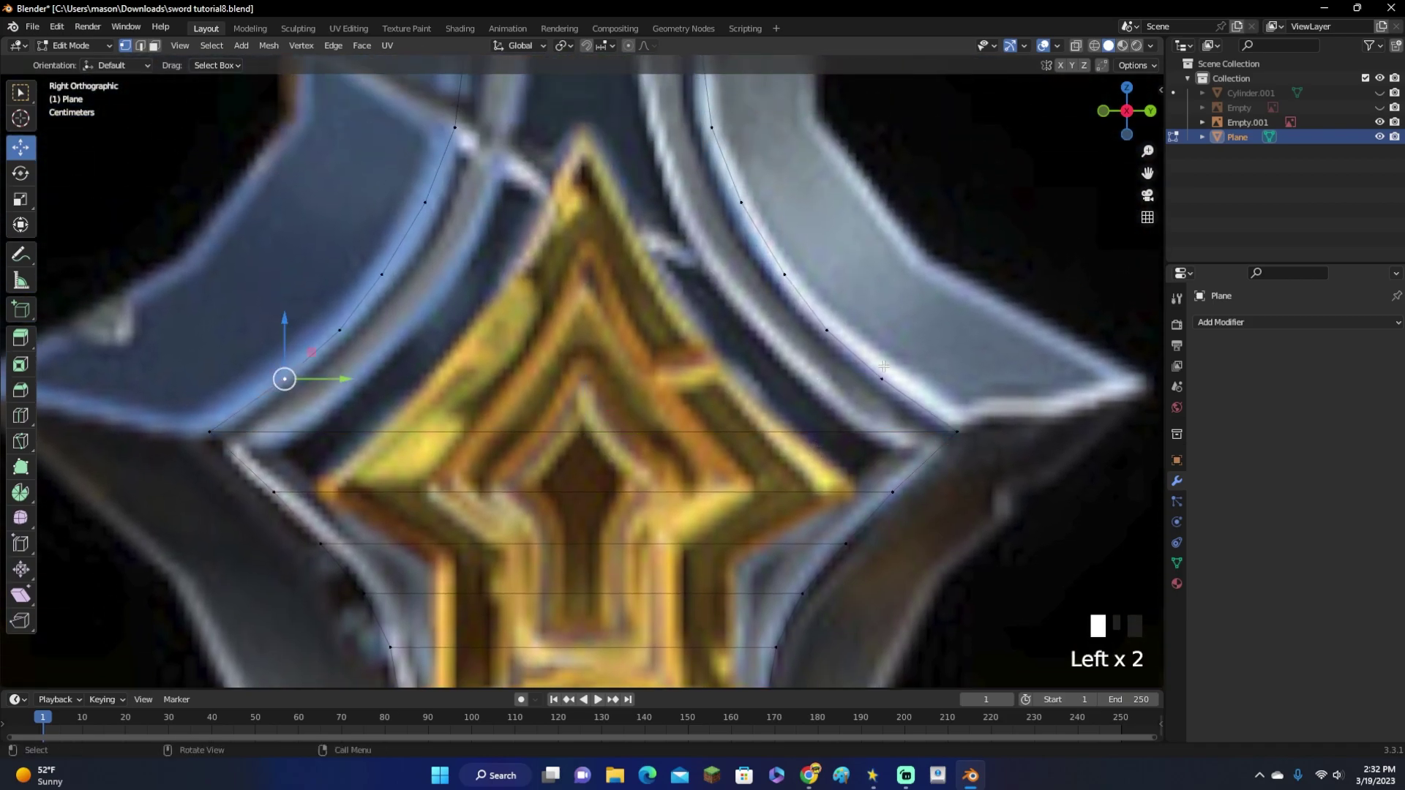
pyautogui.moveTo(283, 380); pyautogui.dragTo(973, 356)
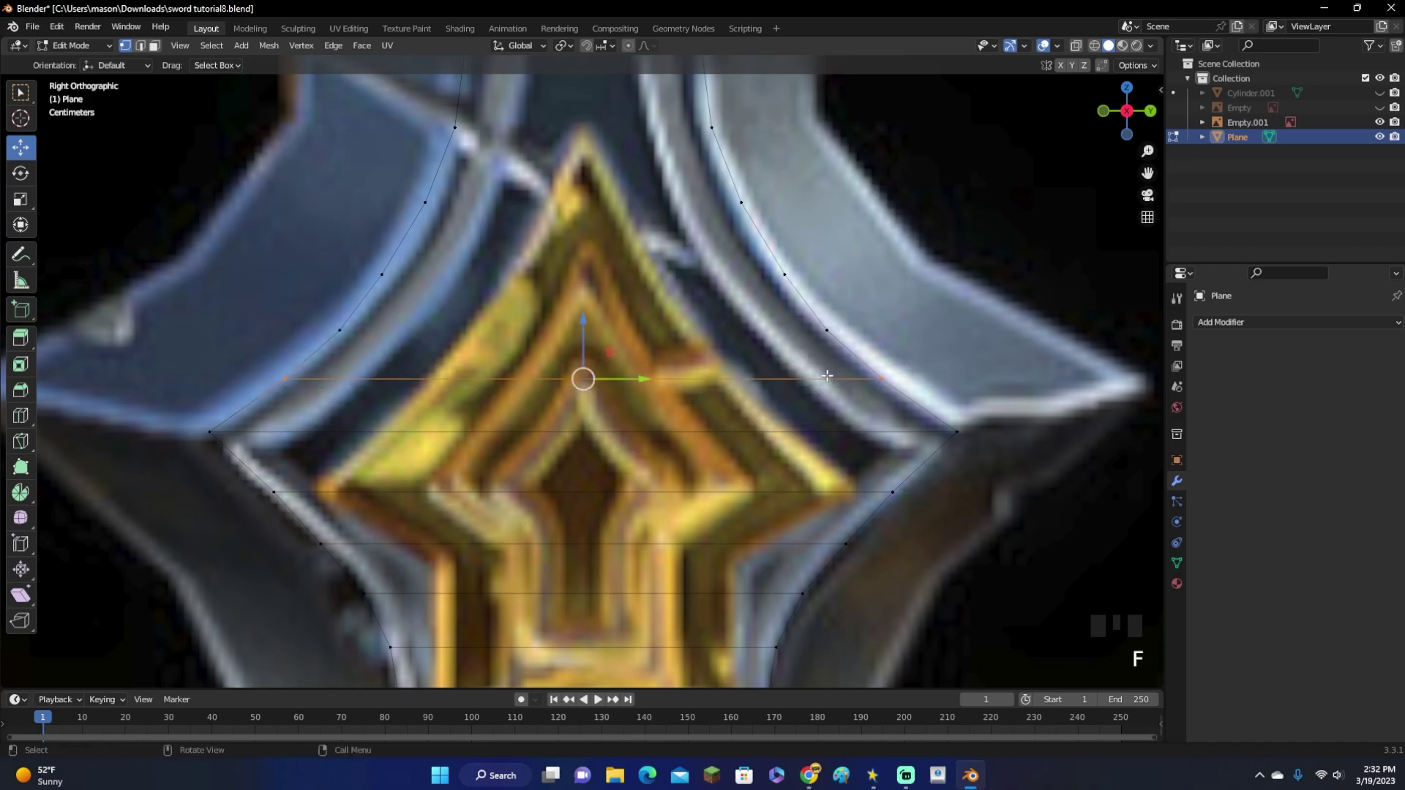
pyautogui.moveTo(802, 332); pyautogui.dragTo(845, 259)
pyautogui.press('f')
pyautogui.press('f')
# Join the remaining opposite vertex pairs with edges through the waist and up the blade to the bend below the tip
pyautogui.moveTo(768, 227); pyautogui.dragTo(385, 177)
pyautogui.moveTo(448, 143); pyautogui.dragTo(754, 106)
pyautogui.keyDown('shift'); pyautogui.moveTo(724, 130); pyautogui.dragTo(749, 440, button='middle'); pyautogui.keyUp('shift')
pyautogui.moveTo(775, 395); pyautogui.dragTo(464, 345)
pyautogui.keyDown('shift'); pyautogui.moveTo(465, 346); pyautogui.dragTo(403, 310, button='middle'); pyautogui.keyUp('shift')
pyautogui.scroll(-5, 737, 423)
pyautogui.scroll(4, 737, 424)
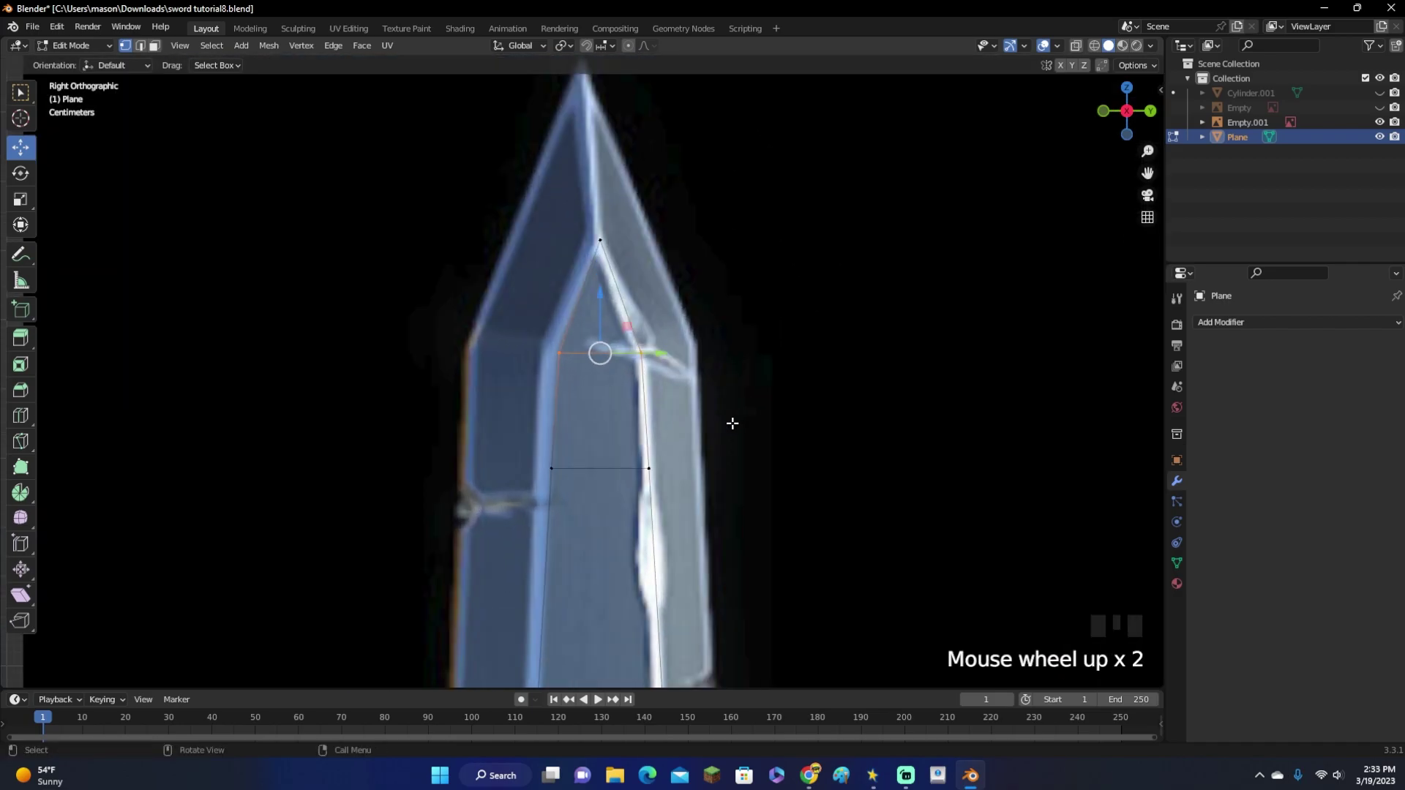
# Switch to edge selection and fill the three edges of the inner tip triangle with a face
pyautogui.click(141, 46)
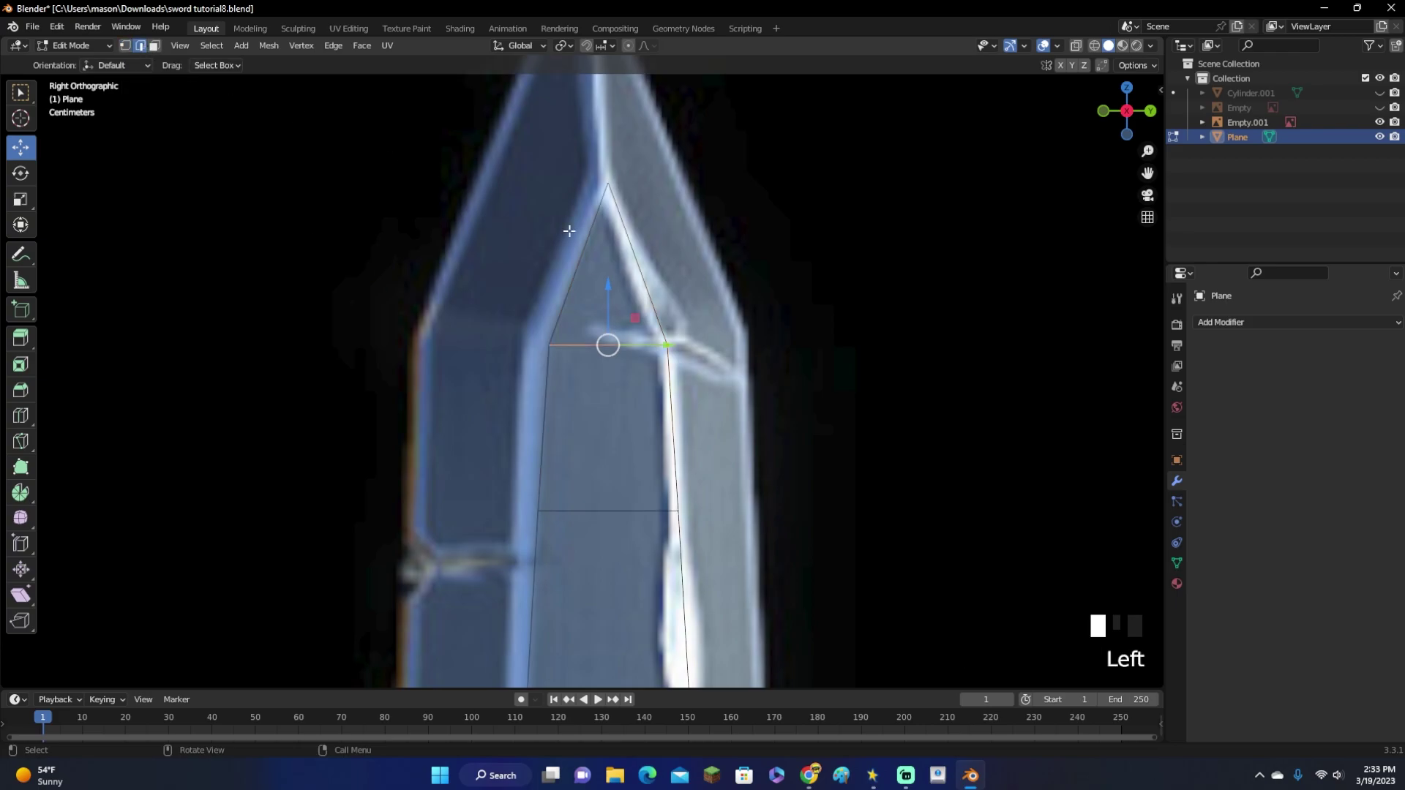
pyautogui.scroll(3, 641, 325)
pyautogui.click(562, 219)
pyautogui.keyDown('shift'); pyautogui.click(641, 325); pyautogui.keyUp('shift')
pyautogui.keyDown('shift'); pyautogui.click(704, 244); pyautogui.keyUp('shift')
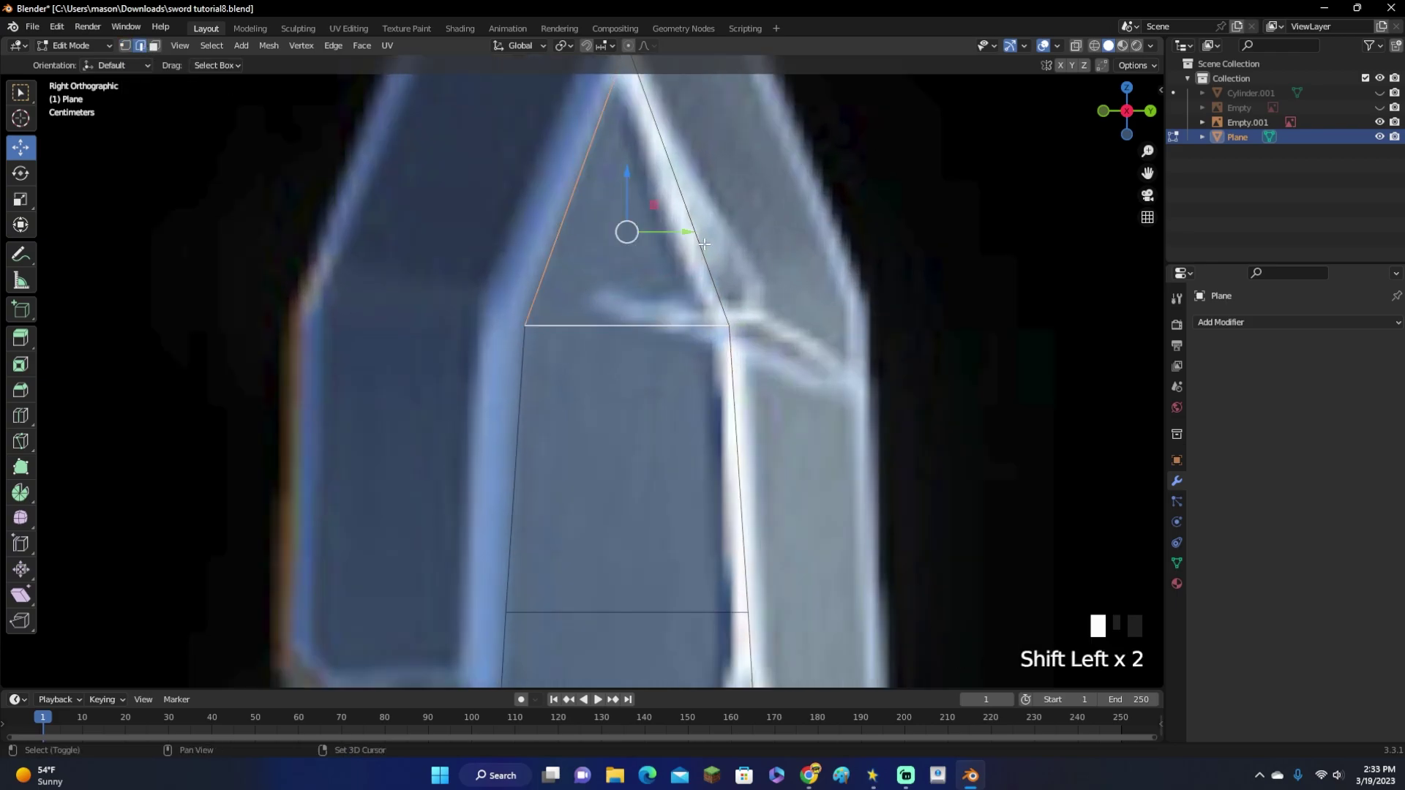
pyautogui.scroll(-2, 704, 244)
# Select the four edges of the blade section directly below the inner tip triangle and fill them with a face
pyautogui.keyDown('shift'); pyautogui.moveTo(704, 243); pyautogui.dragTo(735, 518, button='middle'); pyautogui.keyUp('shift')
pyautogui.keyDown('shift'); pyautogui.moveTo(653, 448); pyautogui.dragTo(686, 505, button='middle'); pyautogui.keyUp('shift')
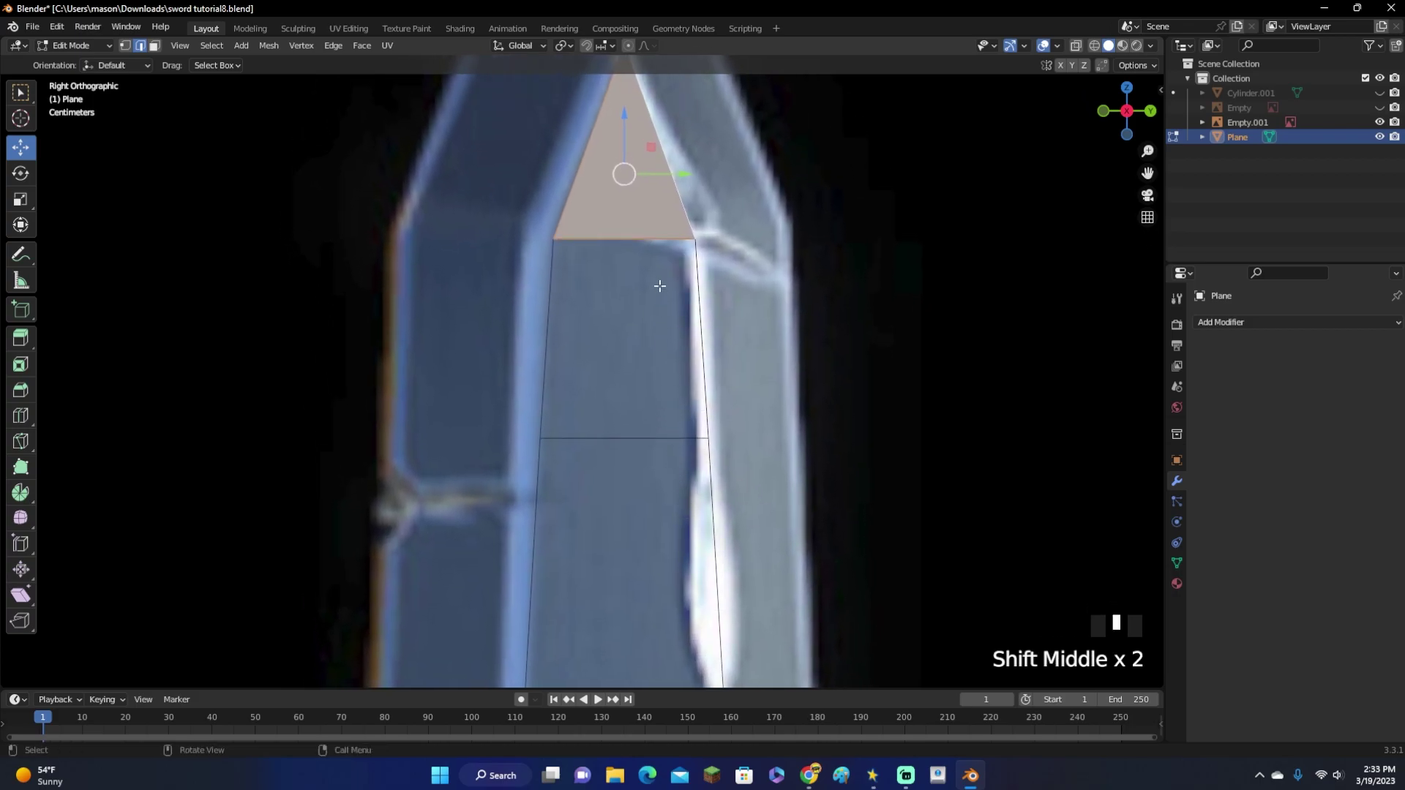
pyautogui.click(652, 238)
pyautogui.keyDown('shift'); pyautogui.click(551, 305); pyautogui.keyUp('shift')
pyautogui.keyDown('shift'); pyautogui.click(591, 438); pyautogui.keyUp('shift')
pyautogui.keyDown('shift'); pyautogui.click(714, 345); pyautogui.keyUp('shift')
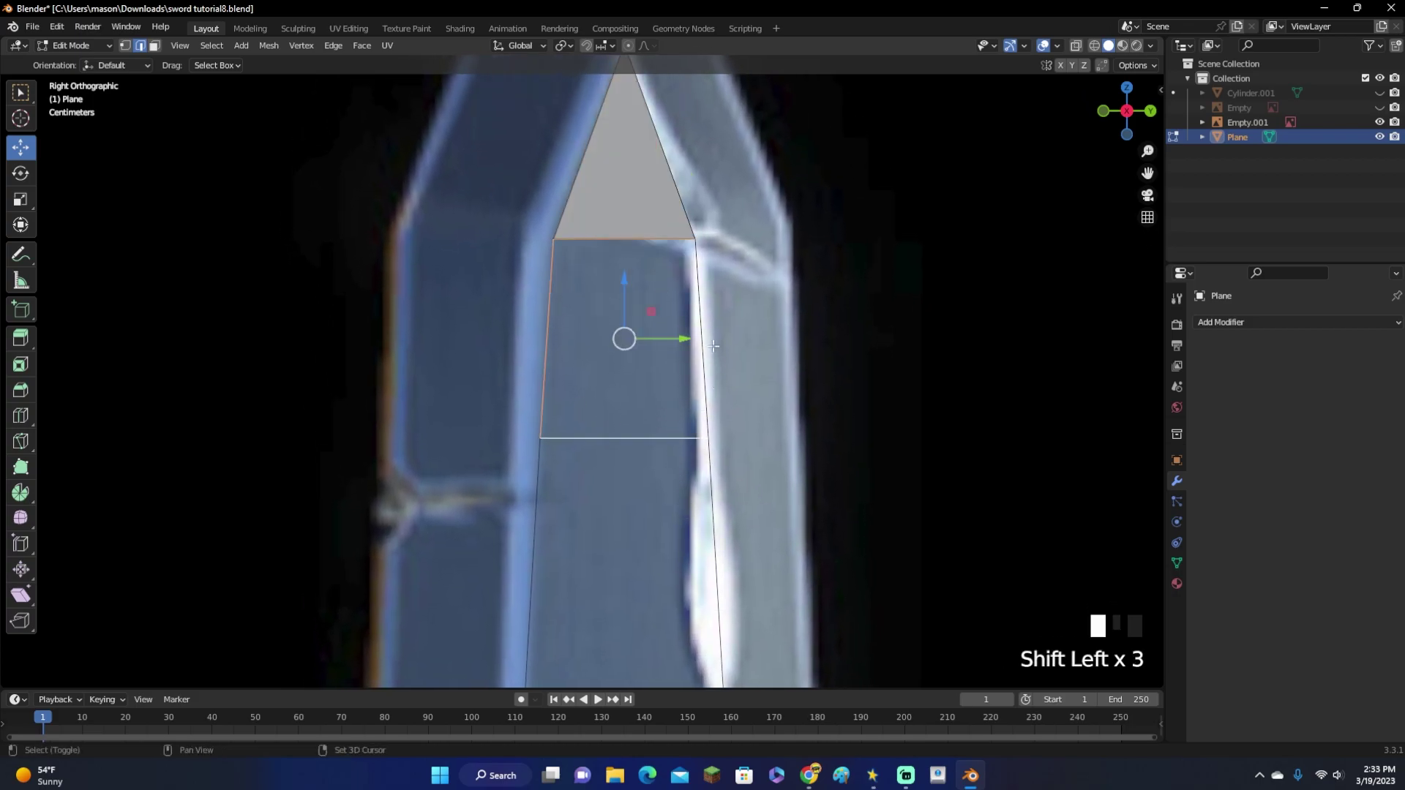
pyautogui.press('f')
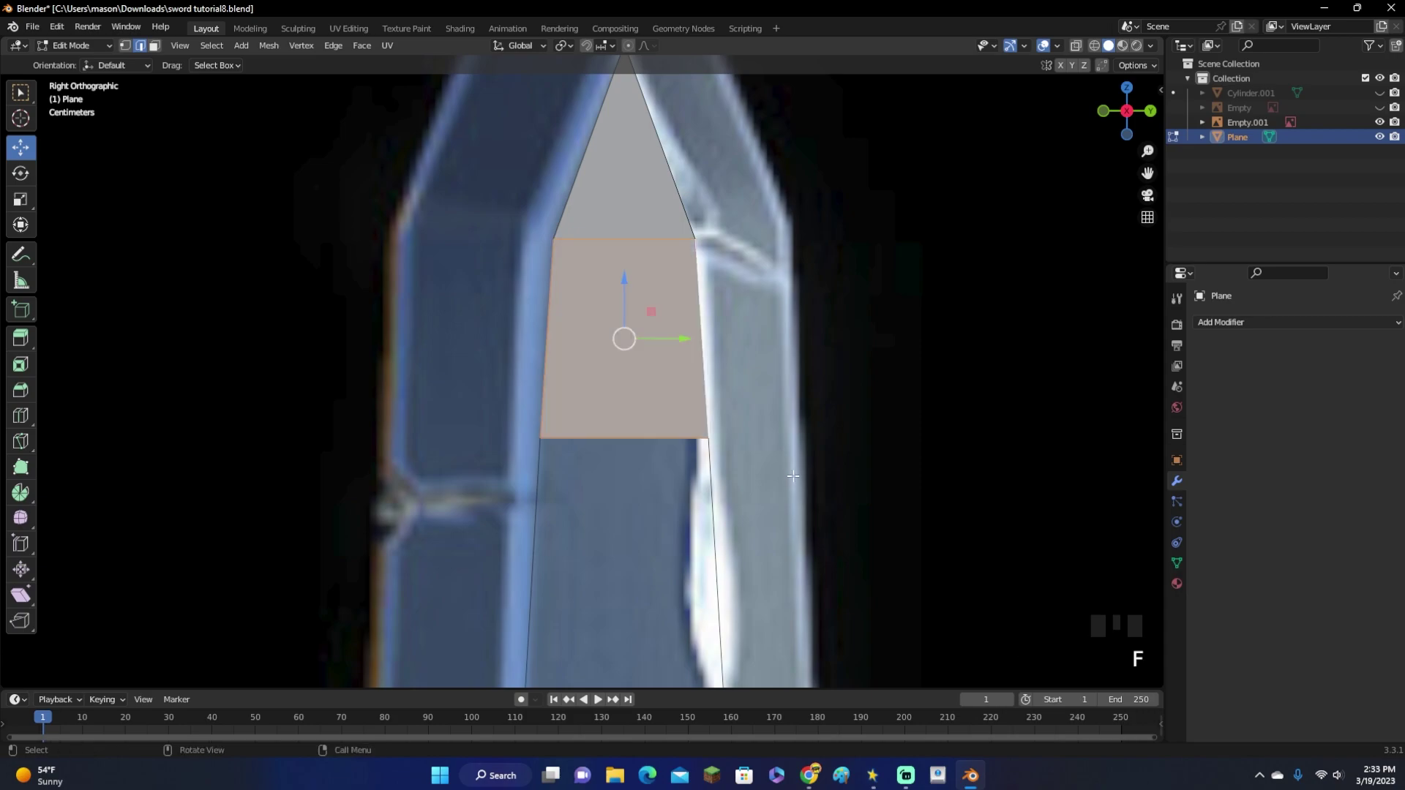
# Fill the next long blade section with a face between its upper and lower horizontal edges
pyautogui.keyDown('shift'); pyautogui.moveTo(821, 557); pyautogui.dragTo(804, 345, button='middle'); pyautogui.keyUp('shift')
pyautogui.click(646, 242)
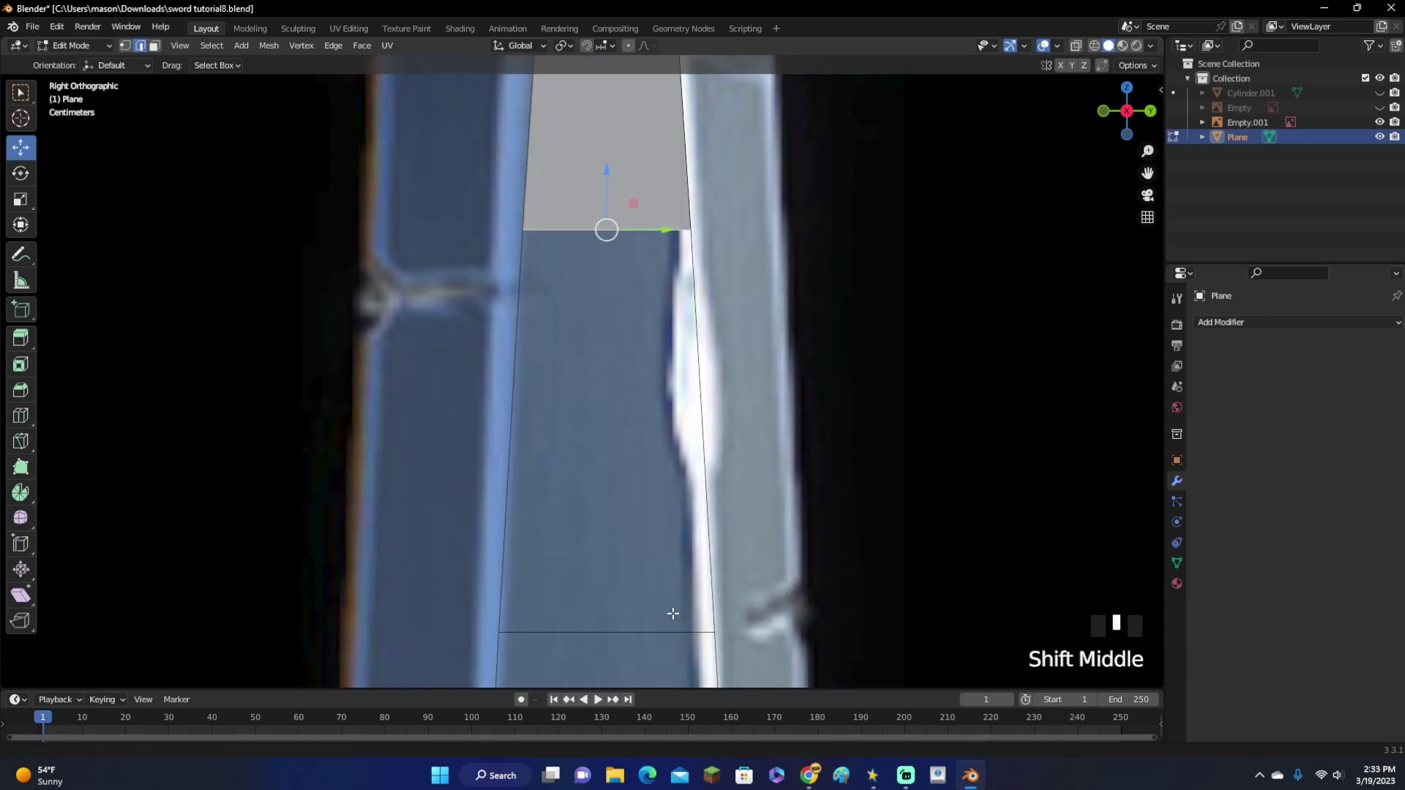
pyautogui.keyDown('shift'); pyautogui.moveTo(672, 625); pyautogui.dragTo(668, 534, button='middle'); pyautogui.keyUp('shift')
pyautogui.click(661, 546)
pyautogui.press('f')
pyautogui.keyDown('shift'); pyautogui.click(677, 145); pyautogui.keyUp('shift')
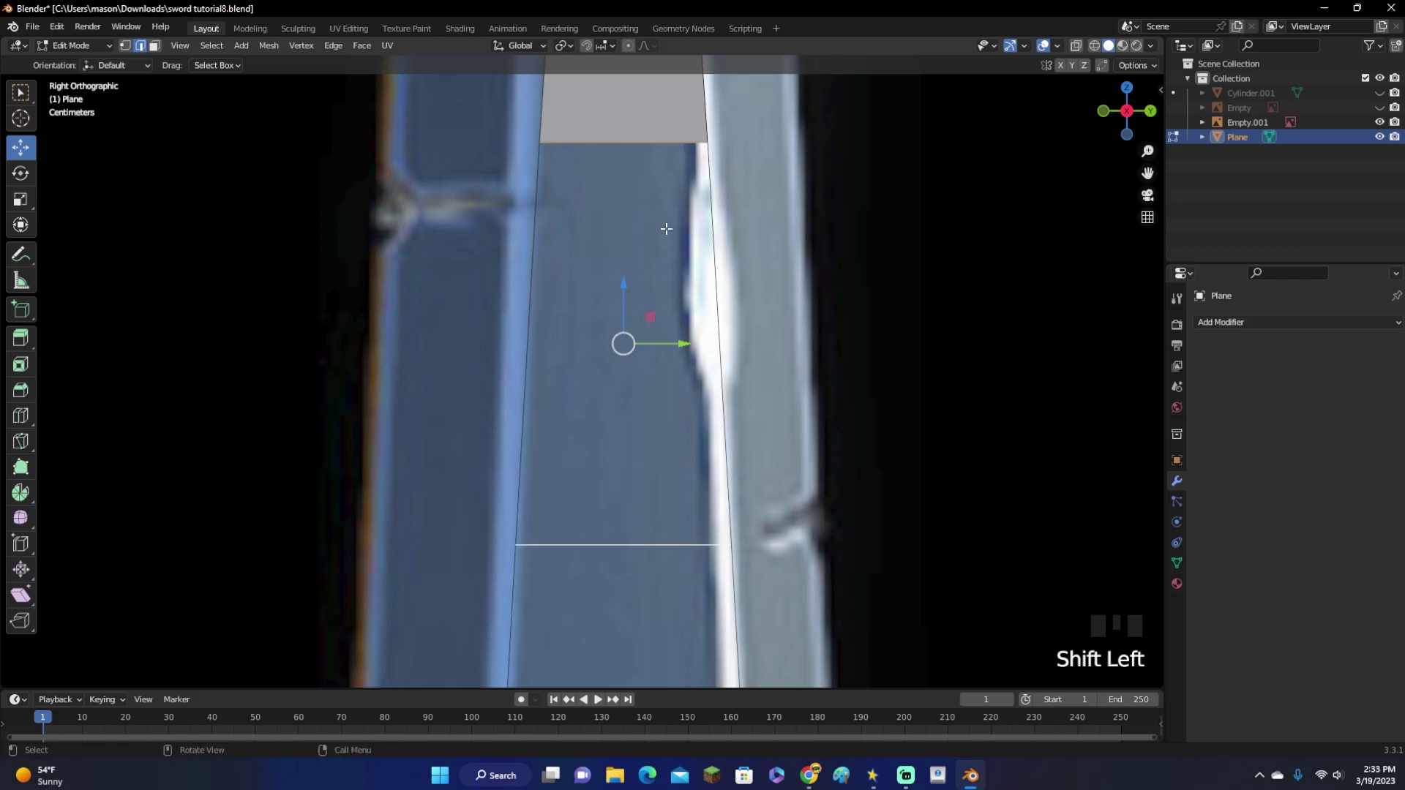
pyautogui.press('f')
# Fill the following sections one after another with faces, down the blade and waist to the flare's inner corners
pyautogui.scroll(-3, 630, 243)
pyautogui.keyDown('shift'); pyautogui.moveTo(805, 505); pyautogui.dragTo(797, 260, button='middle'); pyautogui.keyUp('shift')
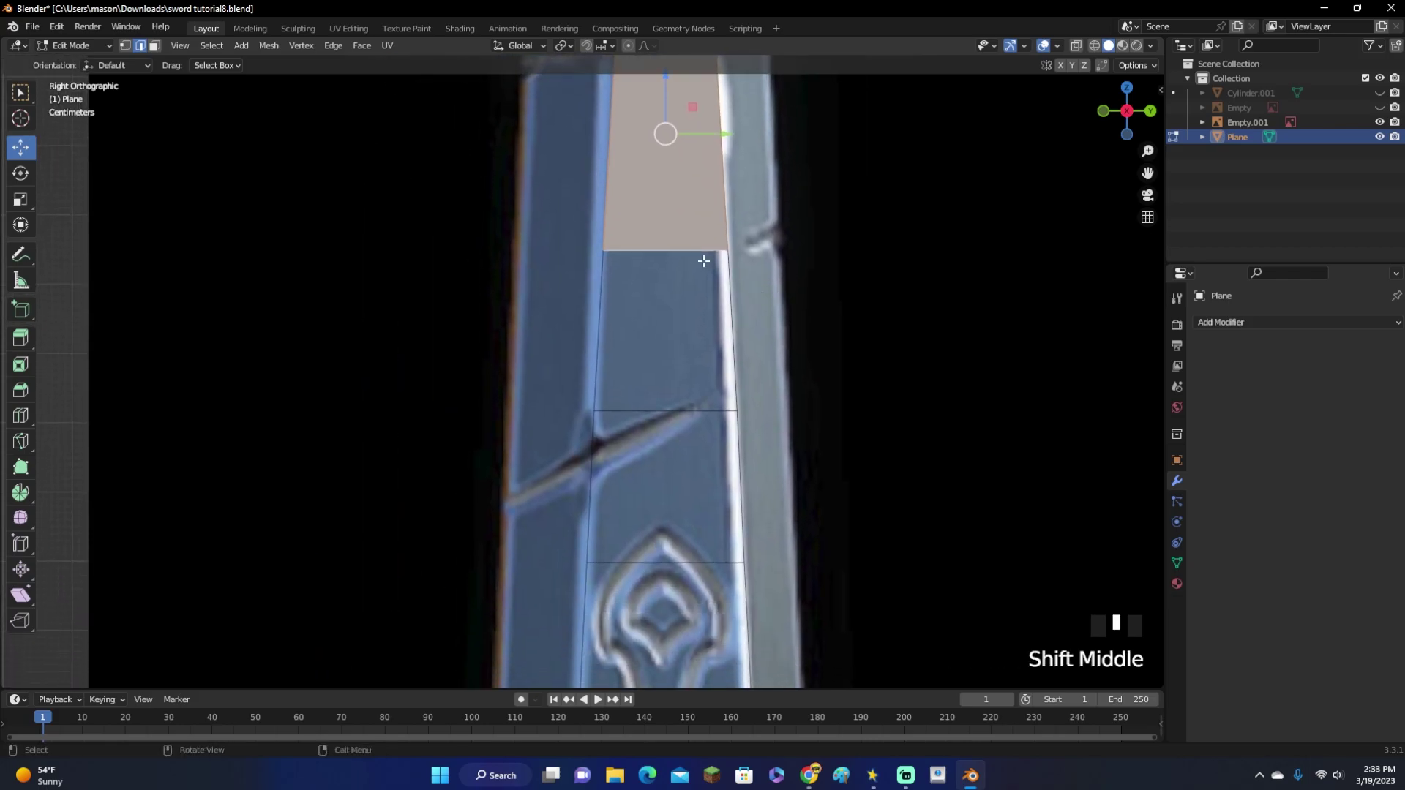
pyautogui.click(685, 250)
pyautogui.press('f')
pyautogui.press('f')
pyautogui.scroll(-4, 866, 437)
pyautogui.keyDown('shift'); pyautogui.moveTo(866, 437); pyautogui.dragTo(830, 307, button='middle'); pyautogui.keyUp('shift')
pyautogui.press('f')
pyautogui.press('f')
pyautogui.press('f')
pyautogui.press('f')
pyautogui.press('f')
pyautogui.press('f')
pyautogui.press('f')
pyautogui.press('f')
pyautogui.press('f')
pyautogui.press('f')
pyautogui.press('f')
pyautogui.press('f')
pyautogui.press('f')
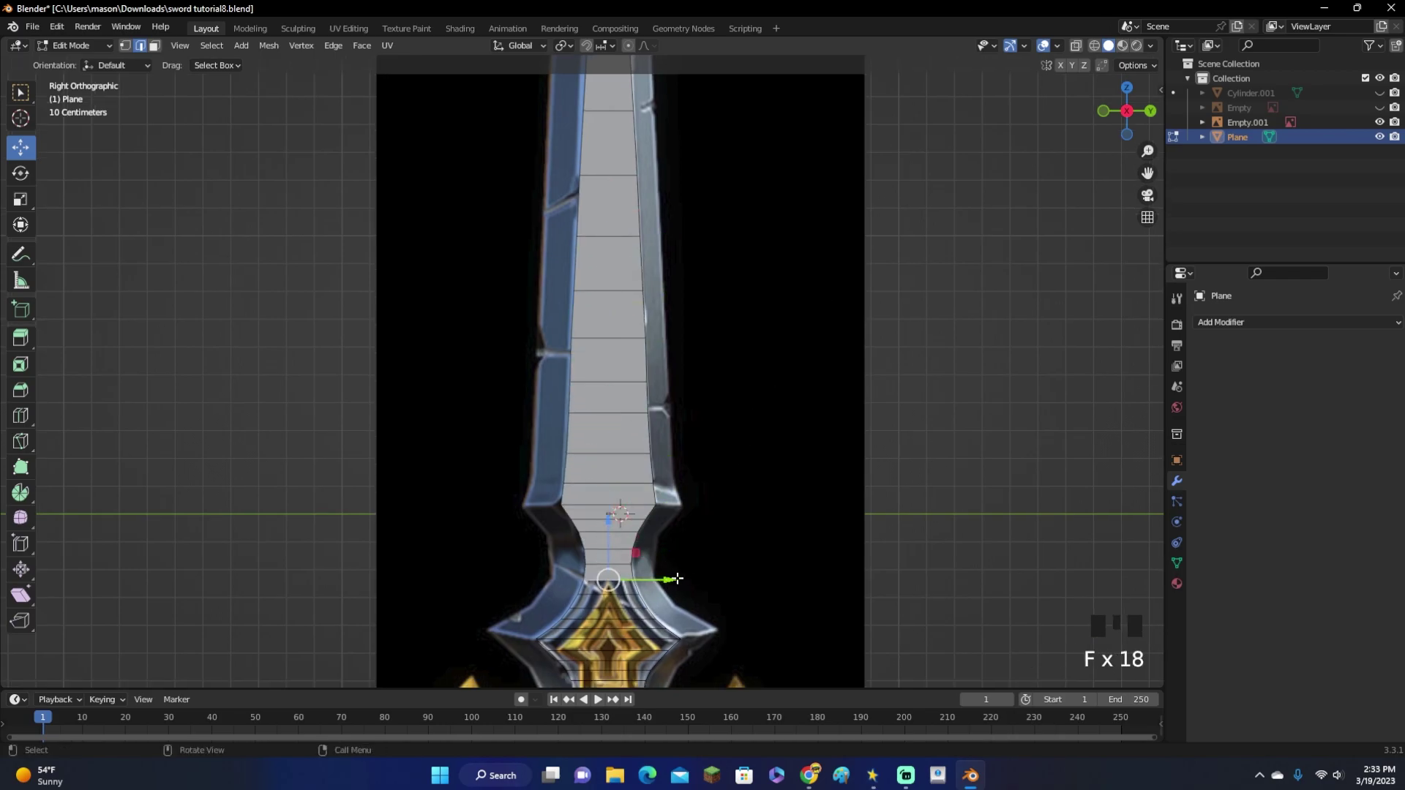
pyautogui.press('f')
pyautogui.press('f')
pyautogui.press('f')
pyautogui.press('f')
# Fill the remaining sections with faces from the flare's inner corners down to the blade's base at the guard
pyautogui.keyDown('shift'); pyautogui.moveTo(790, 564); pyautogui.dragTo(809, 515, button='middle'); pyautogui.keyUp('shift')
pyautogui.keyDown('shift'); pyautogui.scroll(3, 809, 514); pyautogui.keyUp('shift')
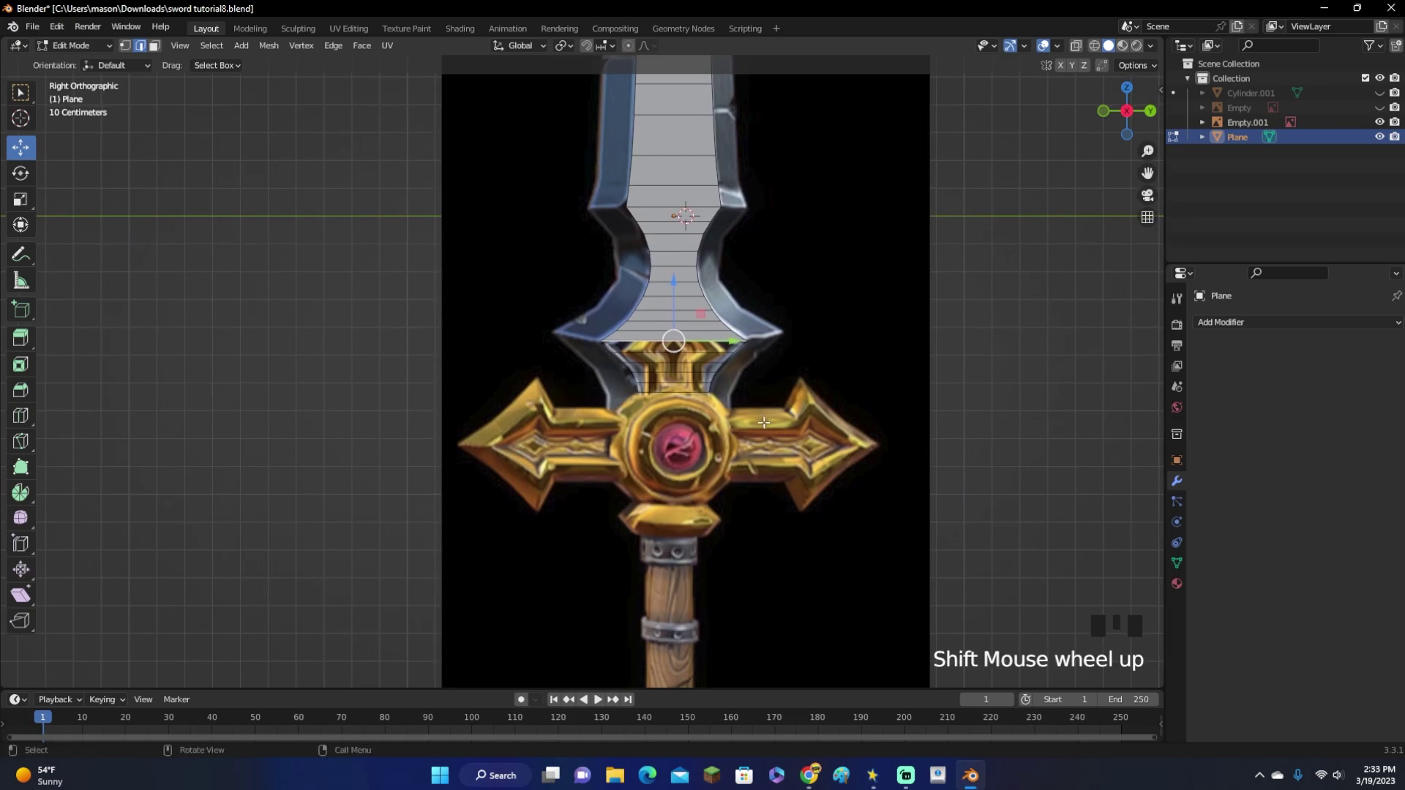
pyautogui.scroll(3, 925, 402)
pyautogui.press('f')
pyautogui.press('f')
pyautogui.press('f')
pyautogui.press('f')
pyautogui.press('f')
pyautogui.press('f')
pyautogui.press('f')
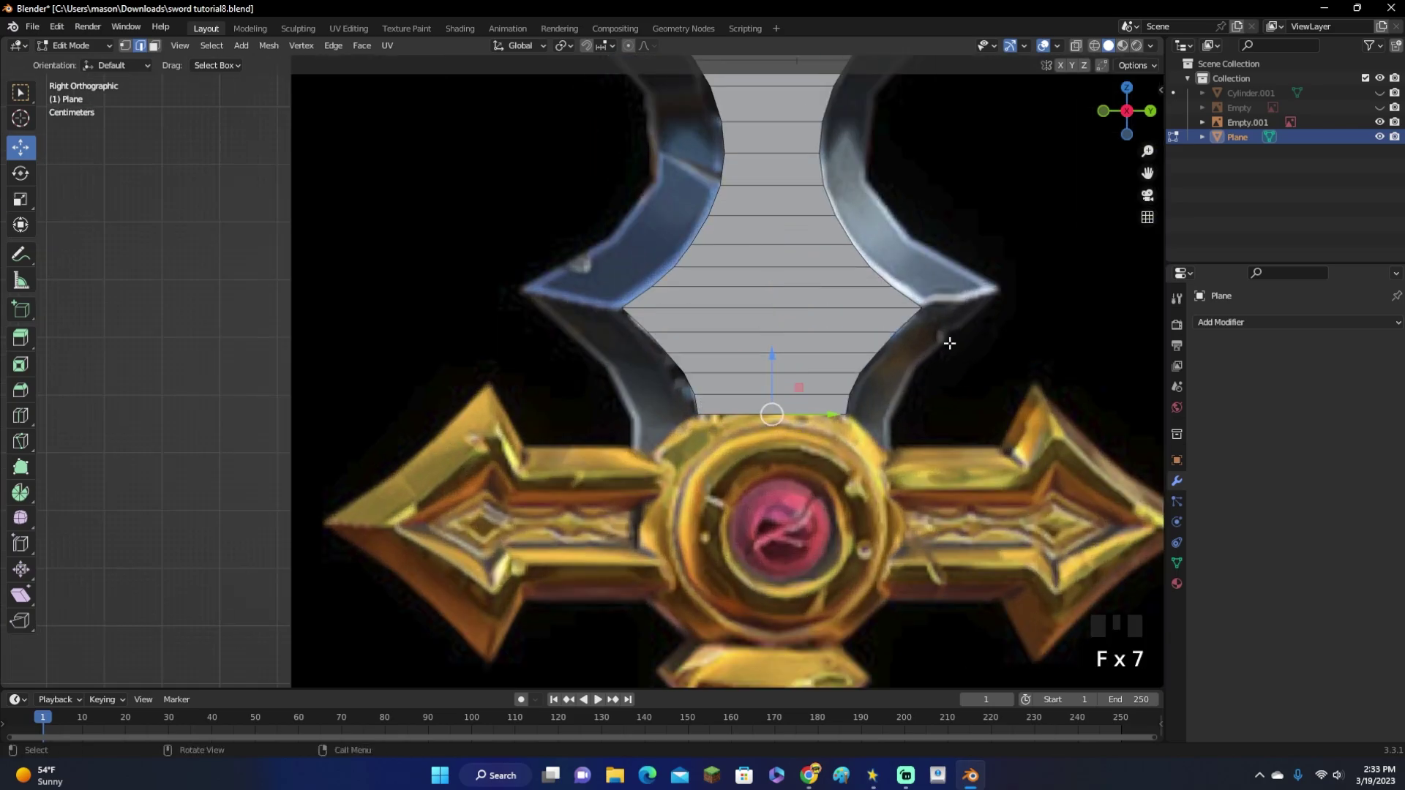
# Switch to face selection, select the whole blade and extrude it about 0.16 m to give it thickness
pyautogui.scroll(-7, 949, 343)
pyautogui.keyDown('shift'); pyautogui.moveTo(754, 262); pyautogui.dragTo(624, 337, button='middle'); pyautogui.keyUp('shift')
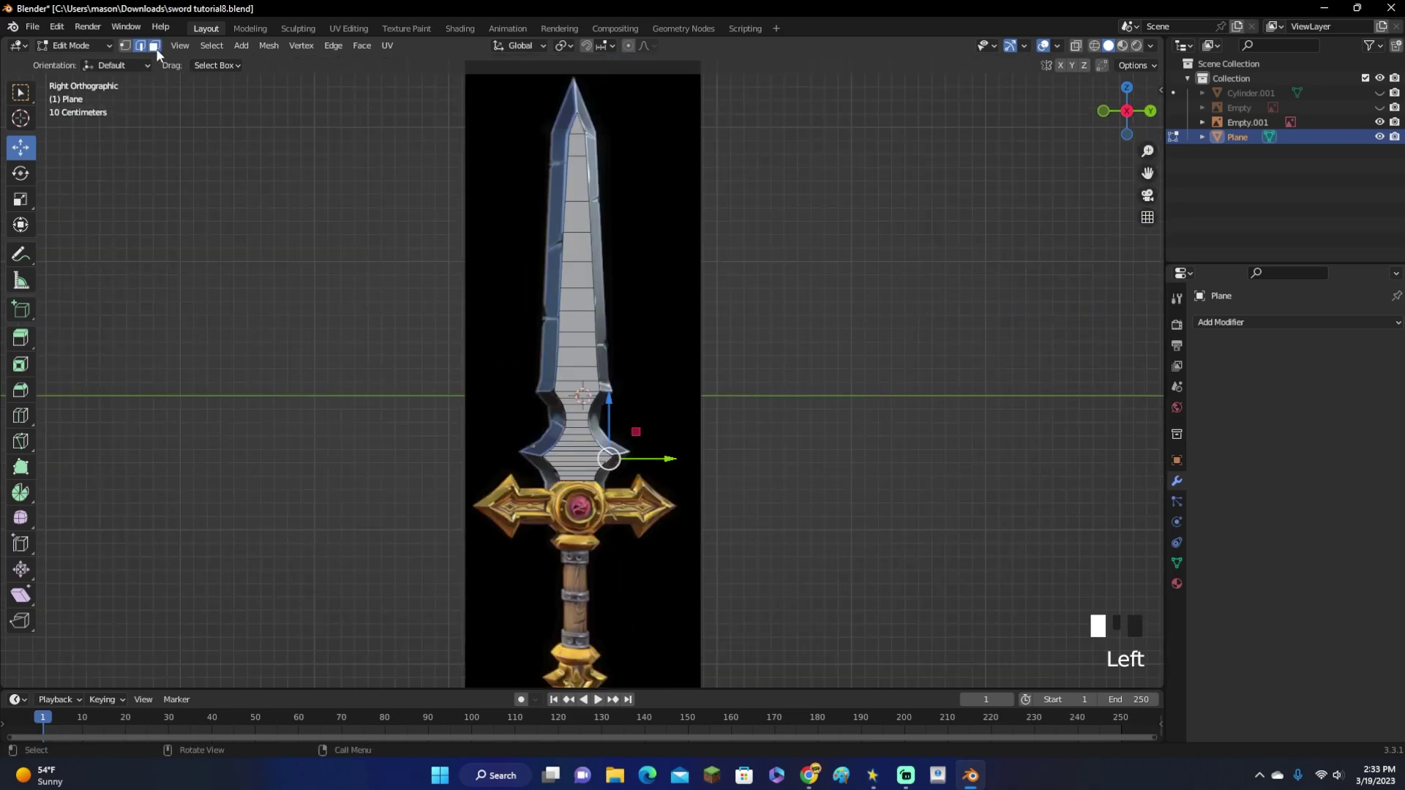
pyautogui.press('a')
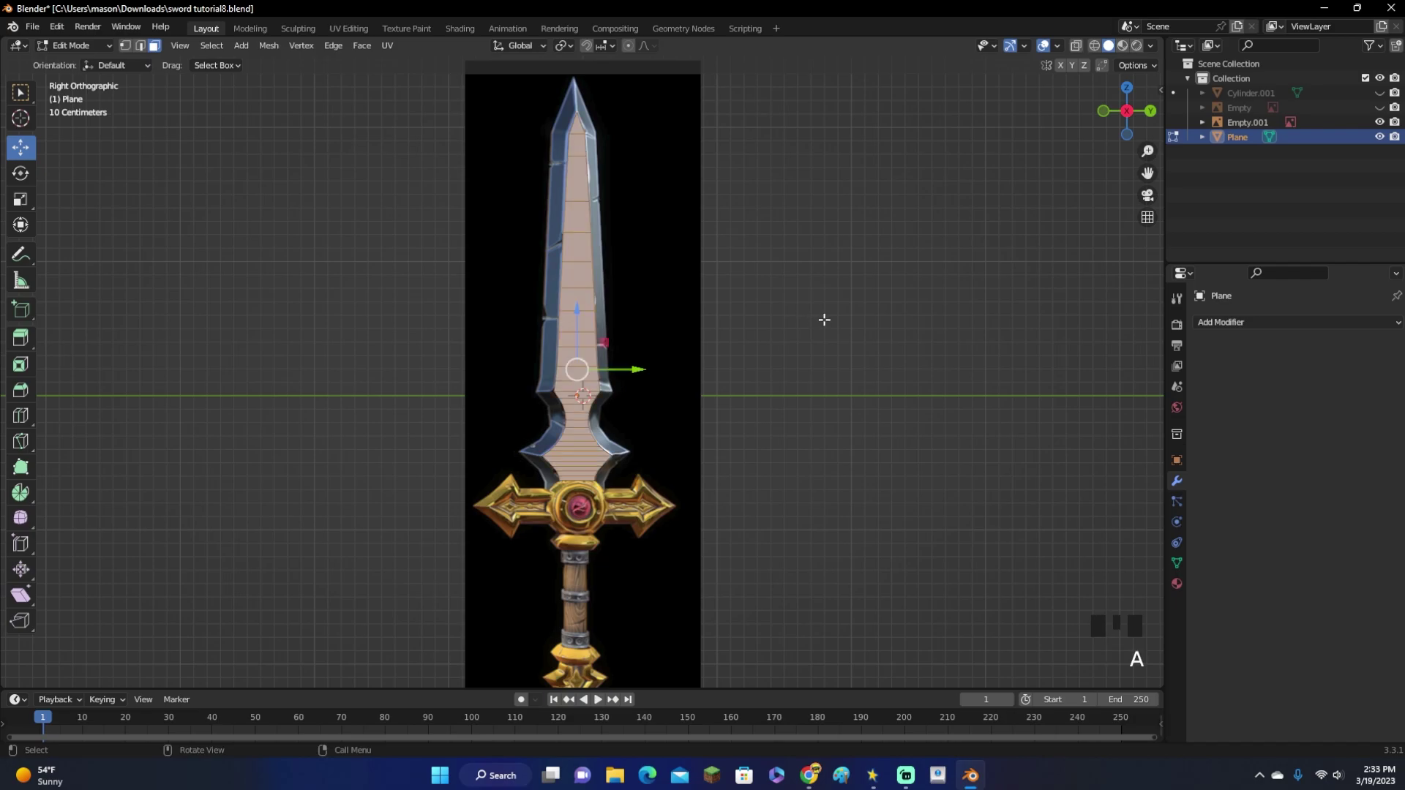
pyautogui.click(1150, 111)
pyautogui.scroll(3, 559, 345)
pyautogui.press('e')
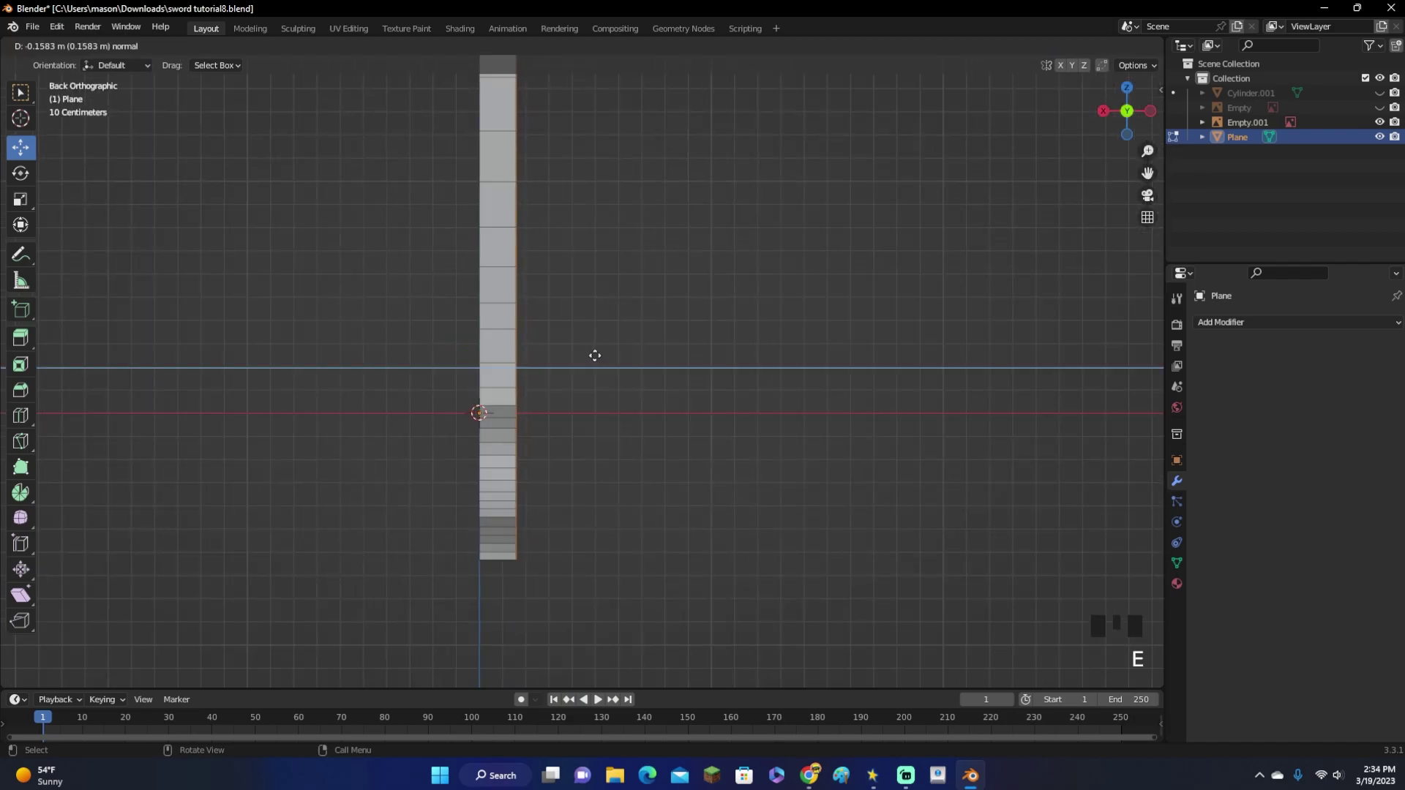
pyautogui.click(599, 341)
# Add one loop cut along the middle of the blade's thickness
pyautogui.keyDown('shift'); pyautogui.moveTo(600, 341); pyautogui.dragTo(696, 398, button='middle'); pyautogui.keyUp('shift')
pyautogui.scroll(-3, 680, 322)
pyautogui.scroll(2, 678, 383)
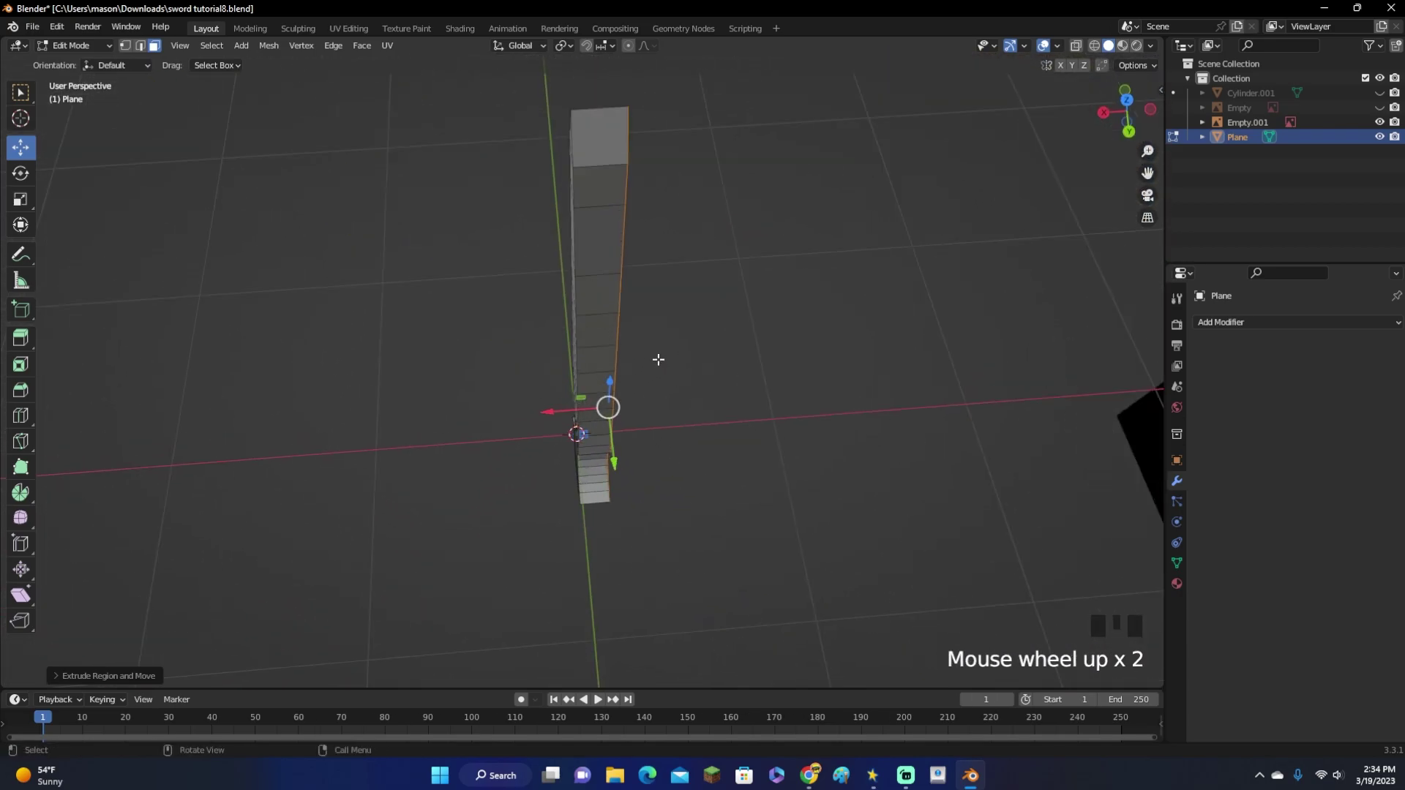
pyautogui.hotkey('ctrl', 'r')
pyautogui.click(608, 408)
pyautogui.click(599, 109)
pyautogui.moveTo(599, 108); pyautogui.dragTo(1062, 184, button='middle')
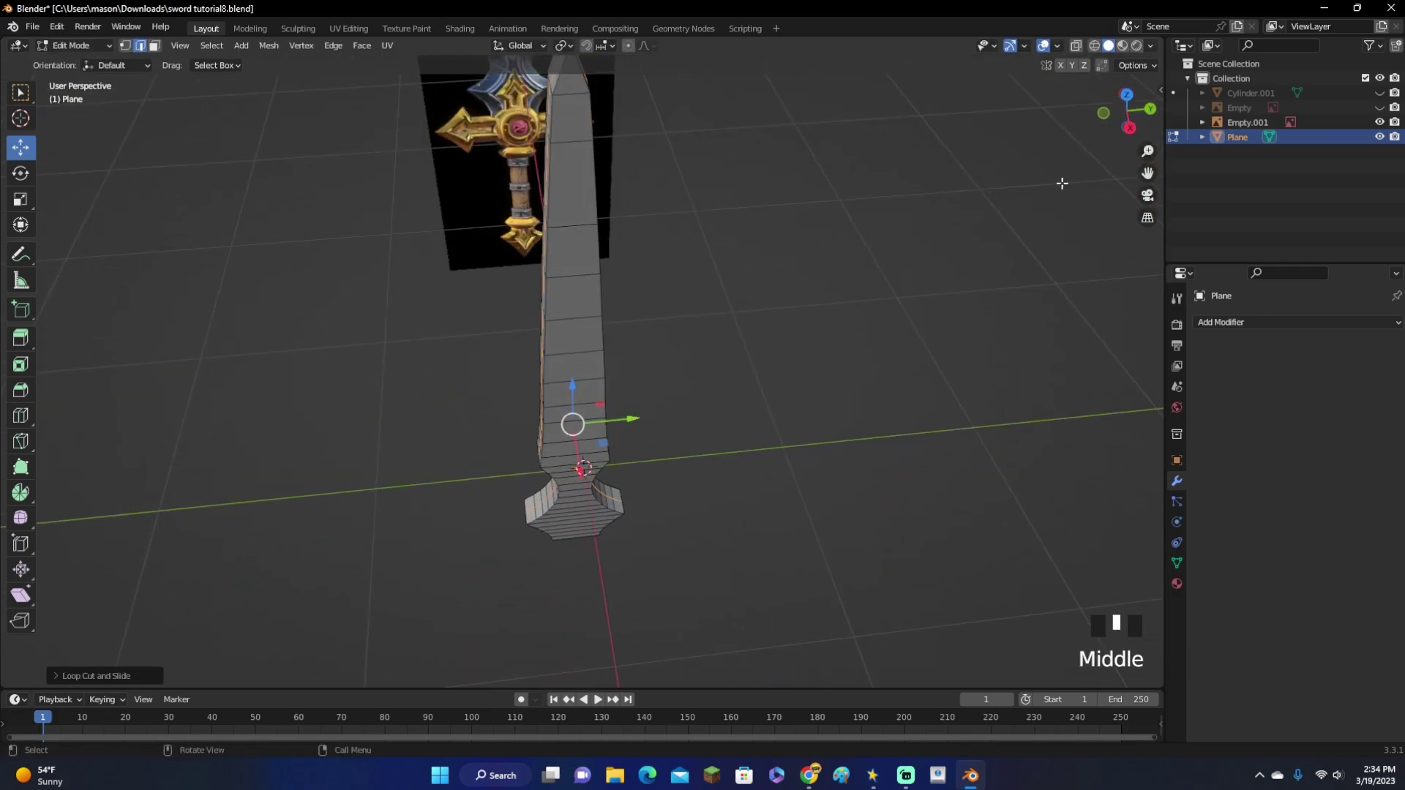
# Add a Mirror modifier to the blade and set its axis to Y instead of X
pyautogui.click(1132, 130)
pyautogui.moveTo(927, 303); pyautogui.dragTo(1299, 334, button='middle')
pyautogui.click(1251, 328)
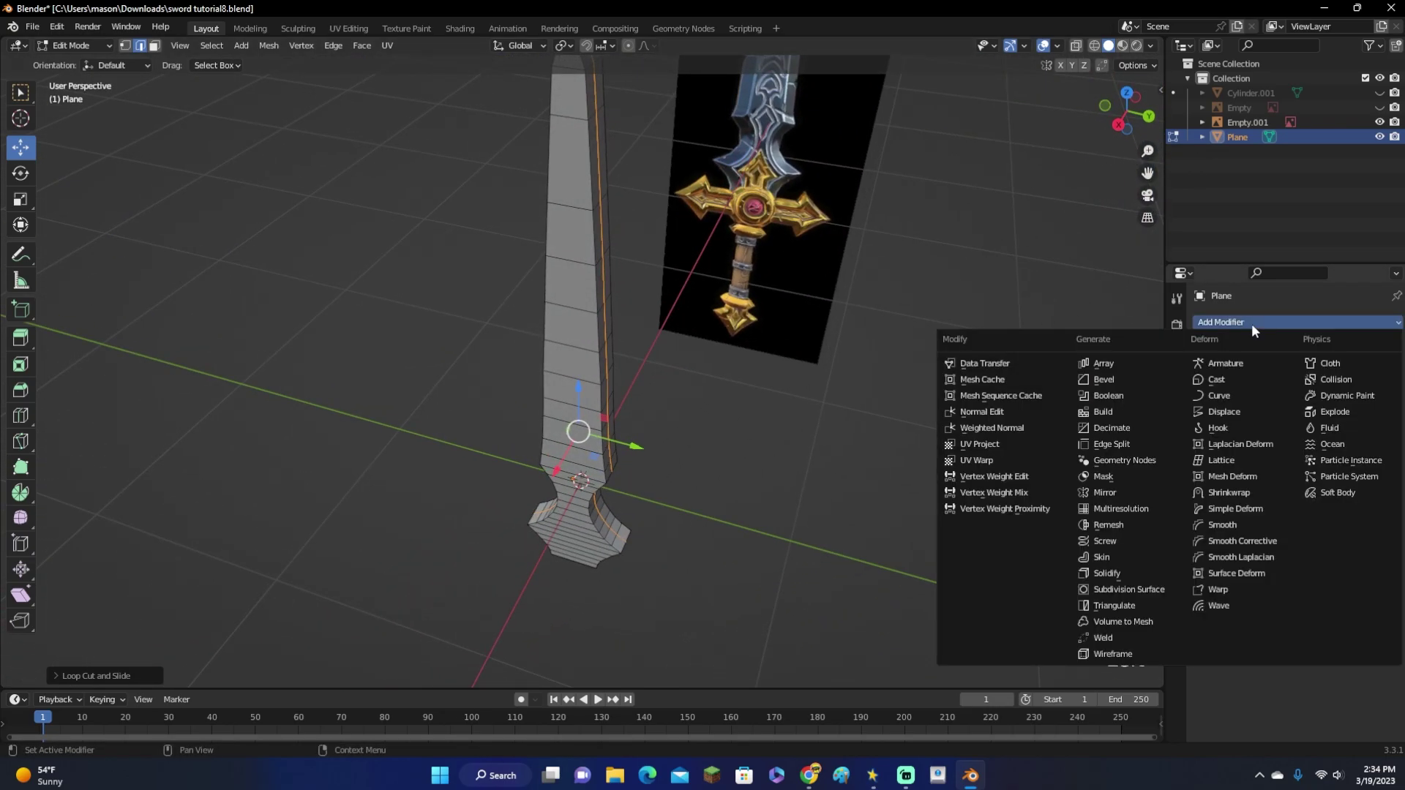
pyautogui.click(1113, 491)
pyautogui.moveTo(1113, 492); pyautogui.dragTo(1244, 389, button='middle')
pyautogui.click(1291, 370)
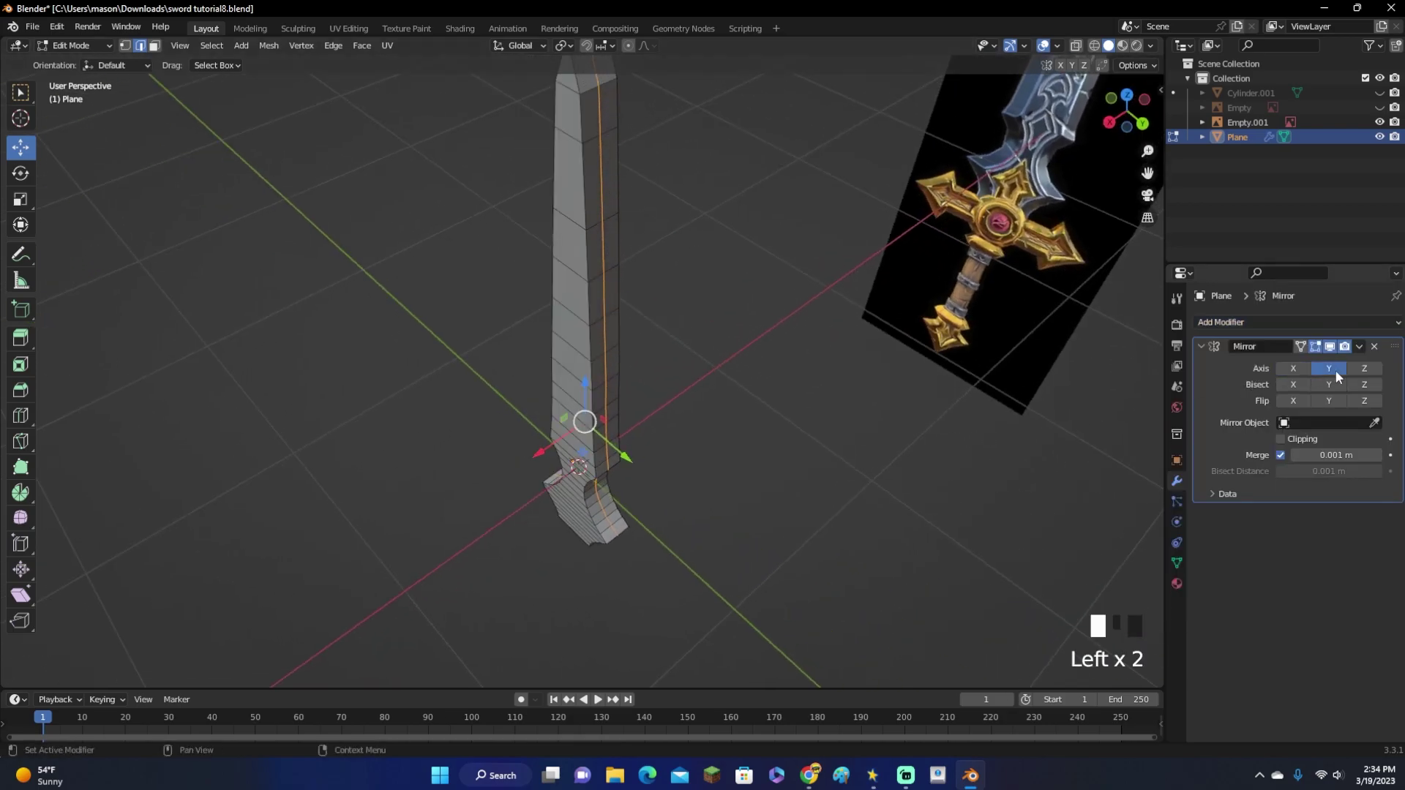
pyautogui.moveTo(866, 380); pyautogui.dragTo(684, 439, button='middle')
pyautogui.moveTo(628, 426); pyautogui.dragTo(666, 434)
pyautogui.hotkey('ctrl', 'z')
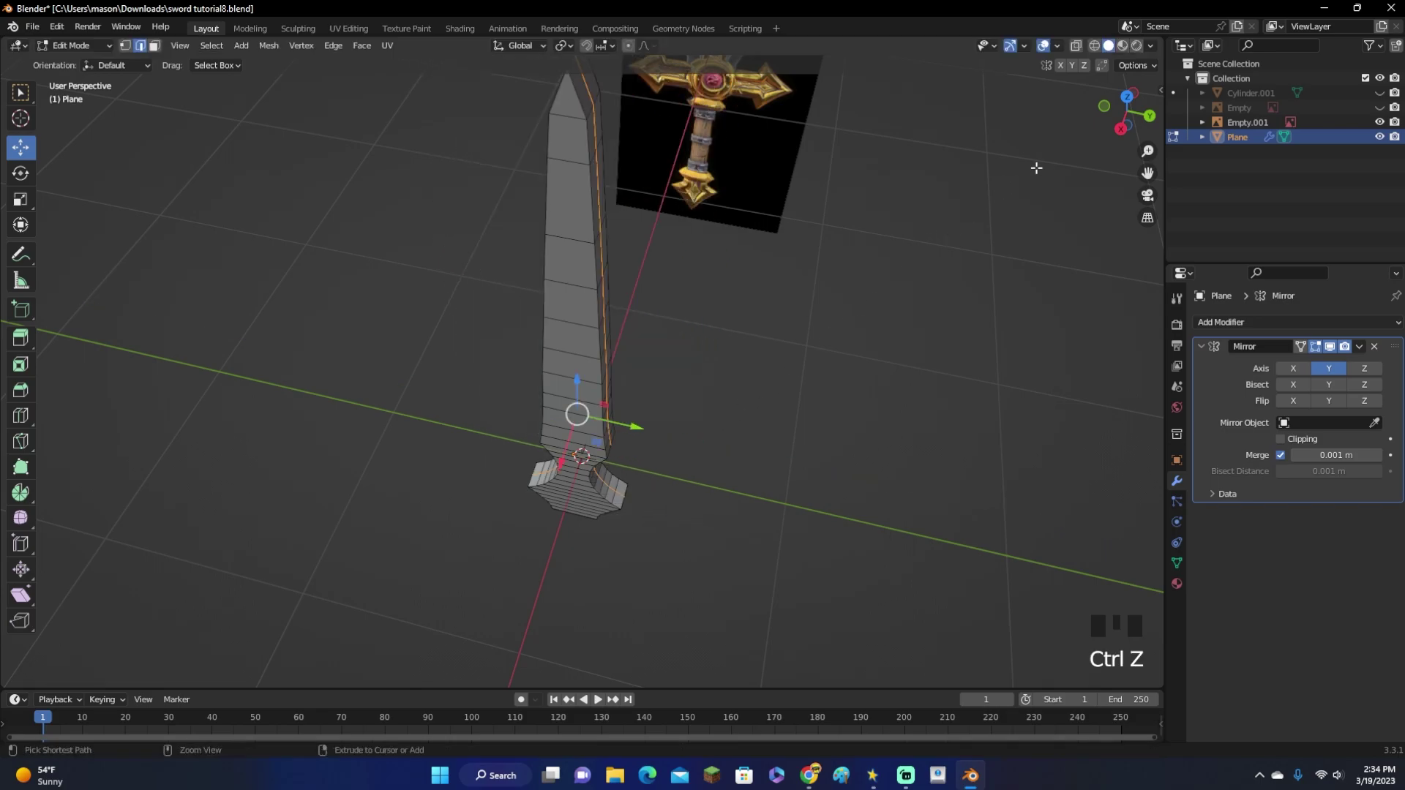
# Switch to vertex selection and raise the middle vertex of the blade's tip to the height of the reference sword's point
pyautogui.click(1120, 129)
pyautogui.scroll(-3, 692, 188)
pyautogui.keyDown('shift'); pyautogui.moveTo(692, 188); pyautogui.dragTo(659, 376, button='middle'); pyautogui.keyUp('shift')
pyautogui.moveTo(1128, 110); pyautogui.dragTo(1109, 126)
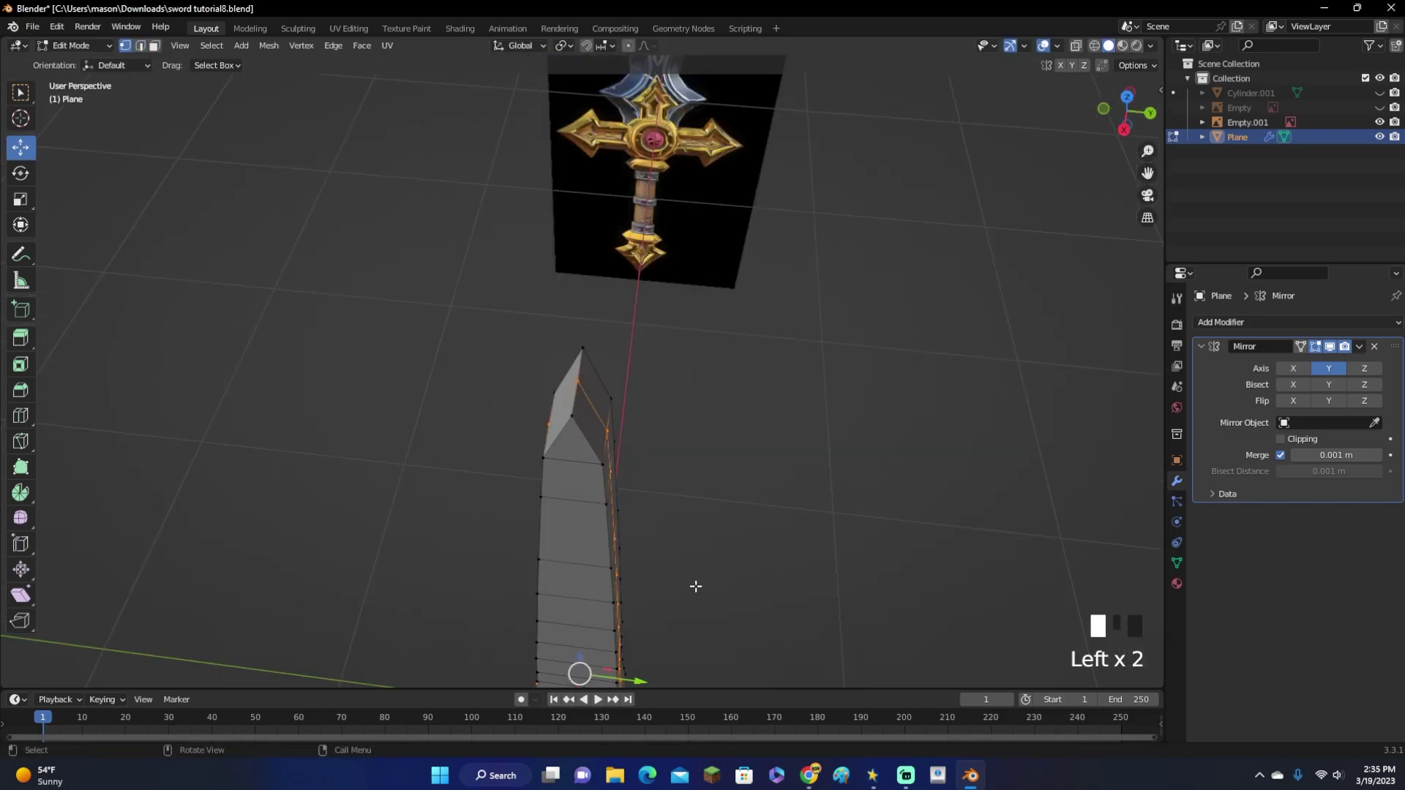
pyautogui.scroll(-2, 621, 535)
pyautogui.click(588, 371)
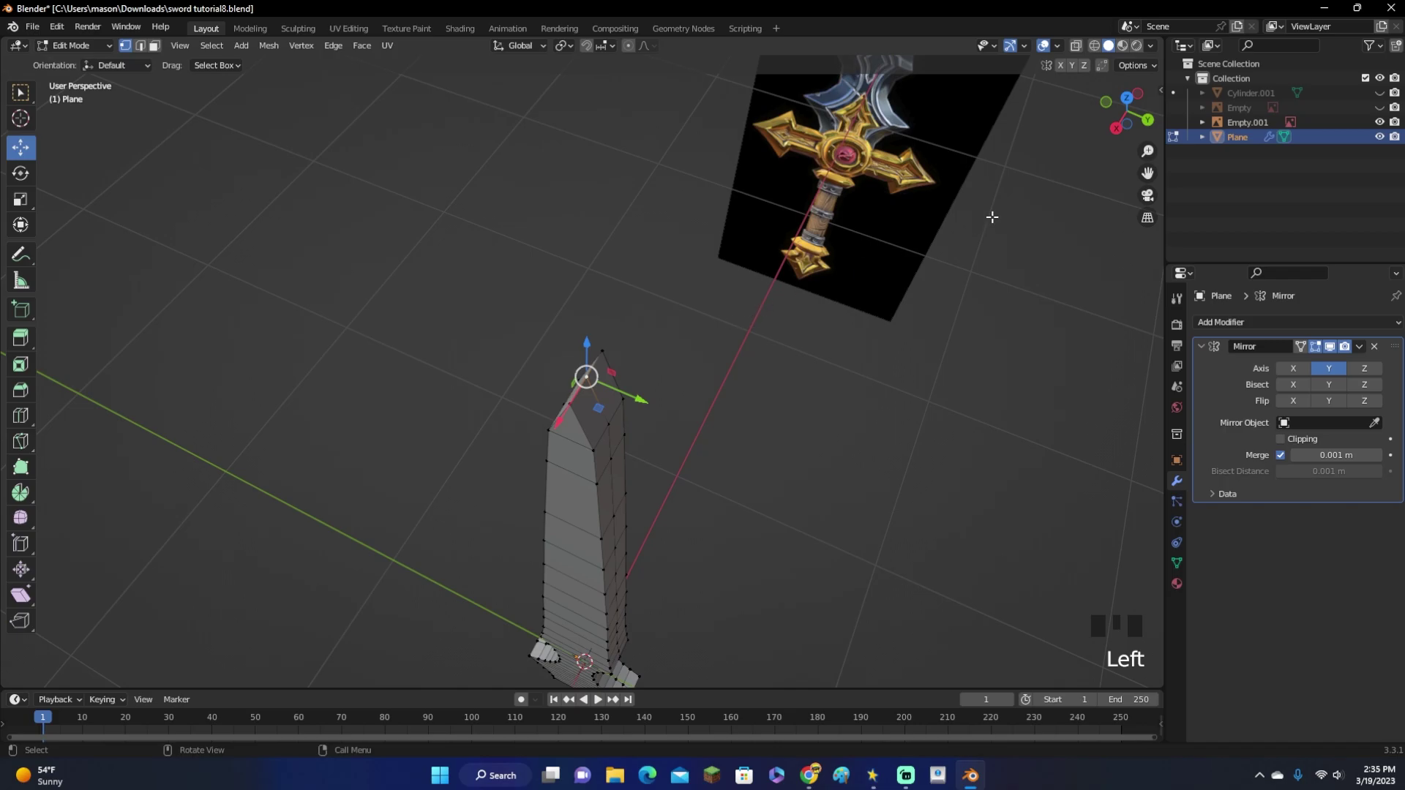
pyautogui.click(1118, 126)
pyautogui.scroll(3, 582, 442)
pyautogui.moveTo(582, 442); pyautogui.dragTo(620, 206)
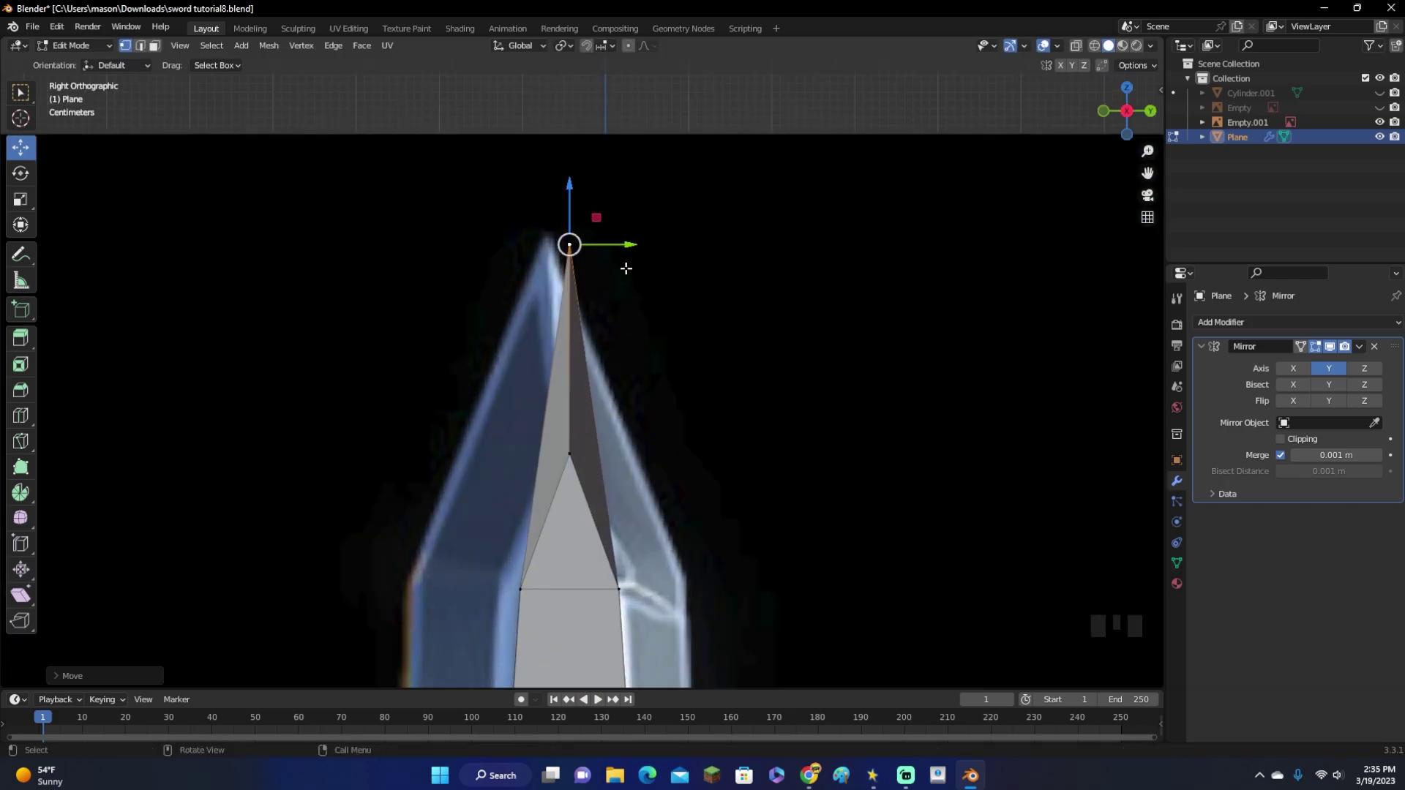
pyautogui.scroll(-11, 617, 464)
pyautogui.scroll(11, 617, 464)
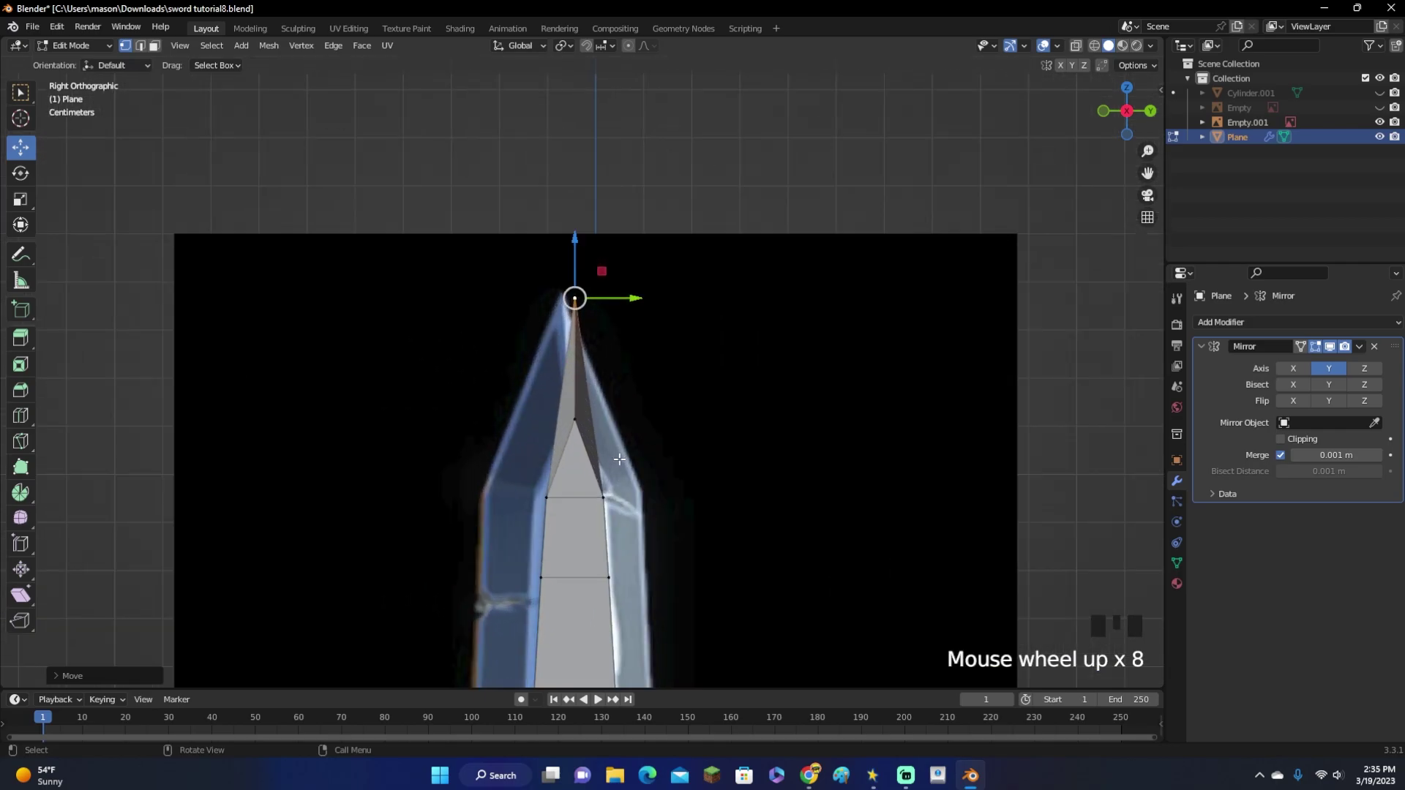
pyautogui.click(569, 242)
# Select the middle-loop vertices along the blade's thickness, from just below the tip down to the base
pyautogui.scroll(-6, 699, 508)
pyautogui.moveTo(700, 508); pyautogui.dragTo(918, 293, button='middle')
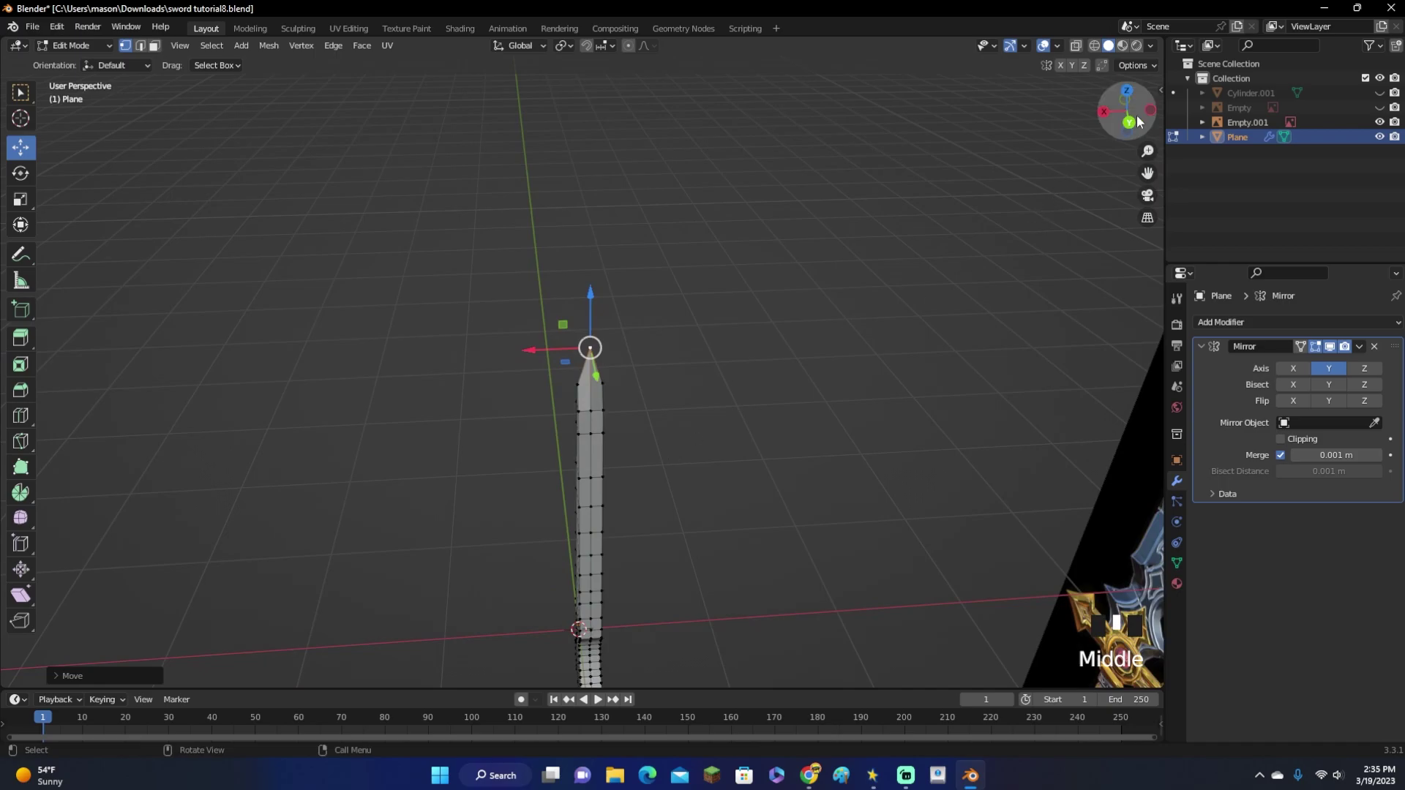
pyautogui.click(1130, 123)
pyautogui.scroll(-3, 571, 531)
pyautogui.keyDown('shift'); pyautogui.moveTo(617, 538); pyautogui.dragTo(617, 476, button='middle'); pyautogui.keyUp('shift')
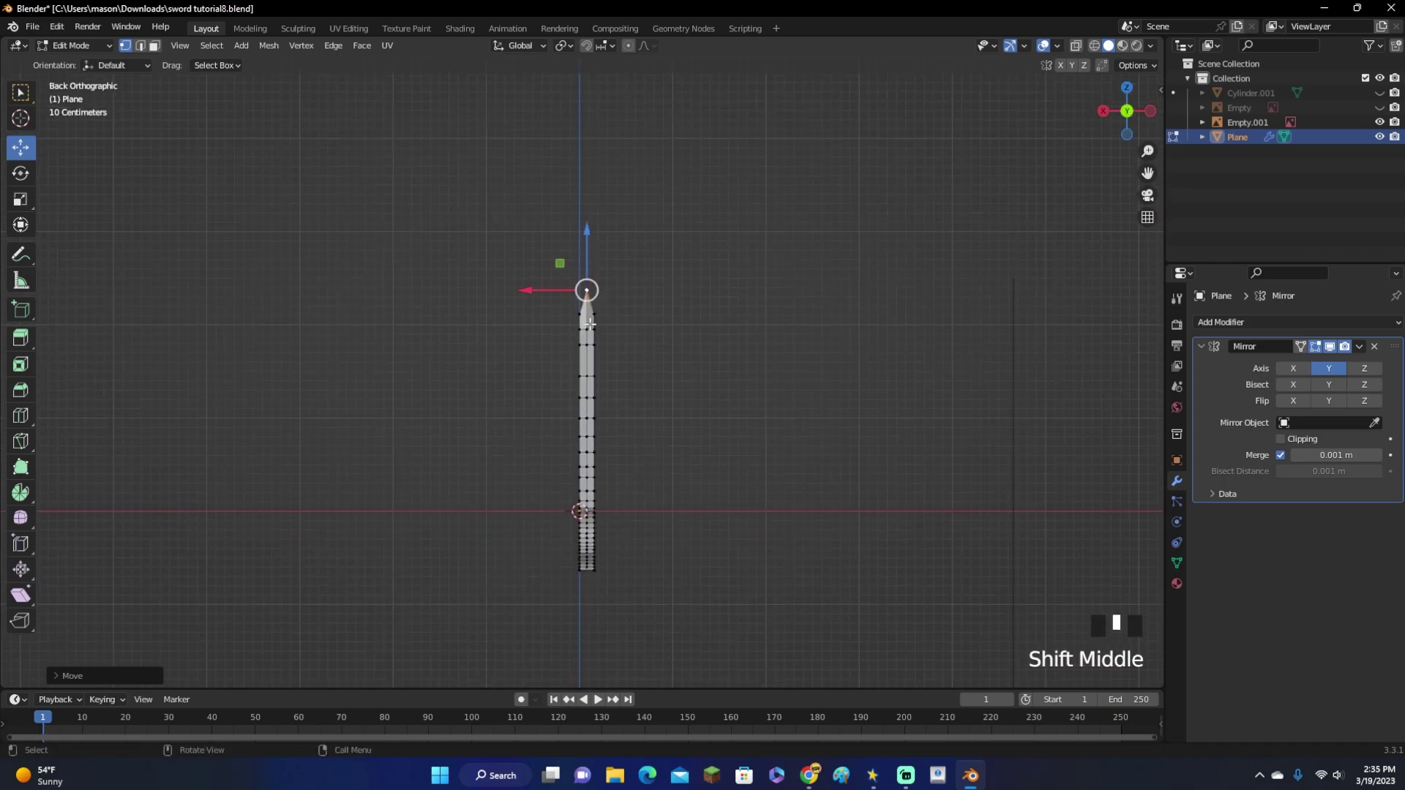
pyautogui.click(587, 399)
pyautogui.moveTo(590, 603); pyautogui.dragTo(590, 603)
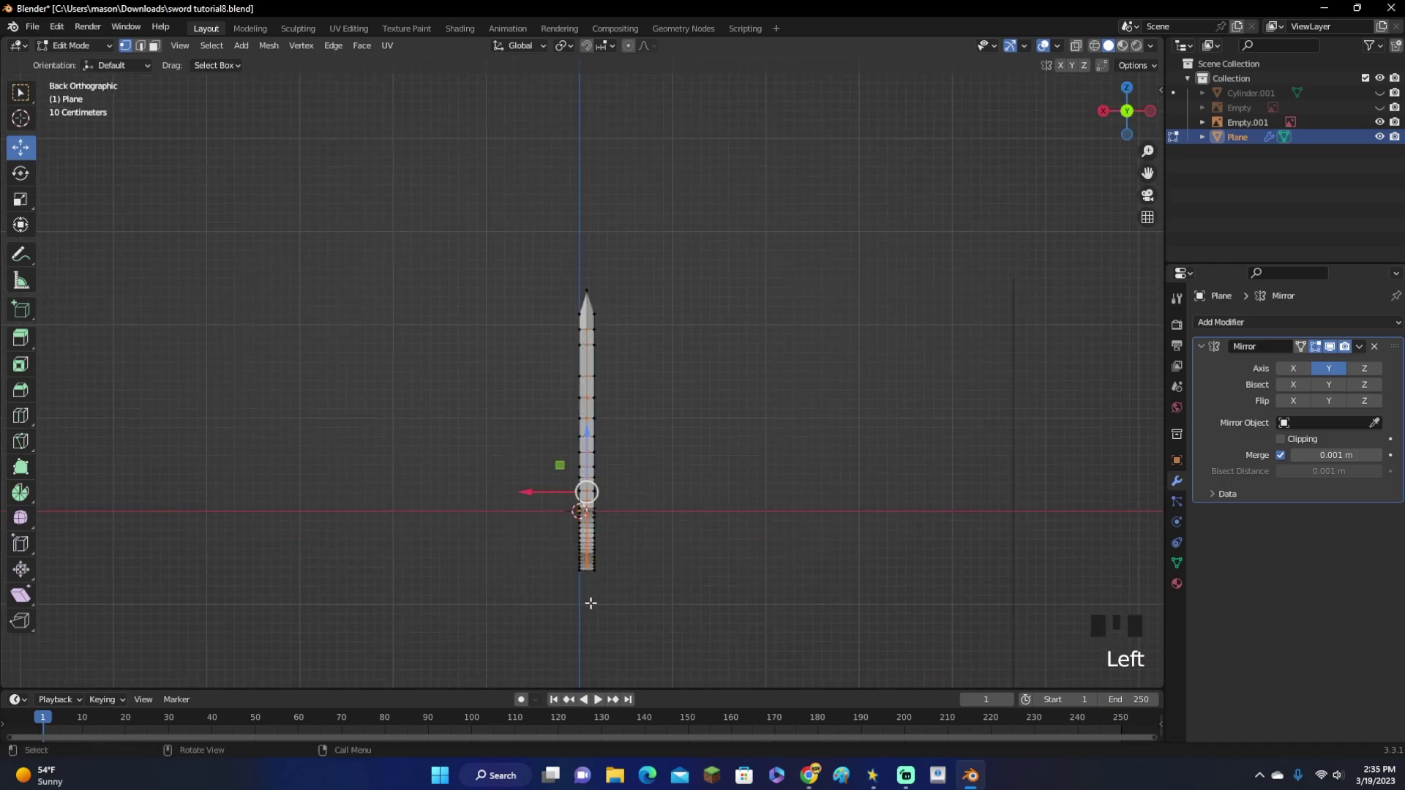
# Try to move the selected middle-loop vertices outward along Y to the outer blade outline of the reference
pyautogui.click(1103, 110)
pyautogui.scroll(4, 792, 433)
pyautogui.keyDown('shift'); pyautogui.moveTo(741, 502); pyautogui.dragTo(724, 195, button='middle'); pyautogui.keyUp('shift')
pyautogui.scroll(2, 730, 405)
pyautogui.moveTo(669, 345)
pyautogui.mouseDown()
pyautogui.moveTo(656, 345)
pyautogui.moveTo(689, 350)
pyautogui.mouseUp()
pyautogui.scroll(-7, 718, 486)
pyautogui.keyDown('shift'); pyautogui.moveTo(683, 335); pyautogui.dragTo(654, 502, button='middle'); pyautogui.keyUp('shift')
pyautogui.scroll(3, 653, 502)
pyautogui.scroll(4, 653, 502)
pyautogui.keyDown('shift'); pyautogui.moveTo(630, 596); pyautogui.dragTo(743, 404, button='middle'); pyautogui.keyUp('shift')
pyautogui.scroll(4, 740, 389)
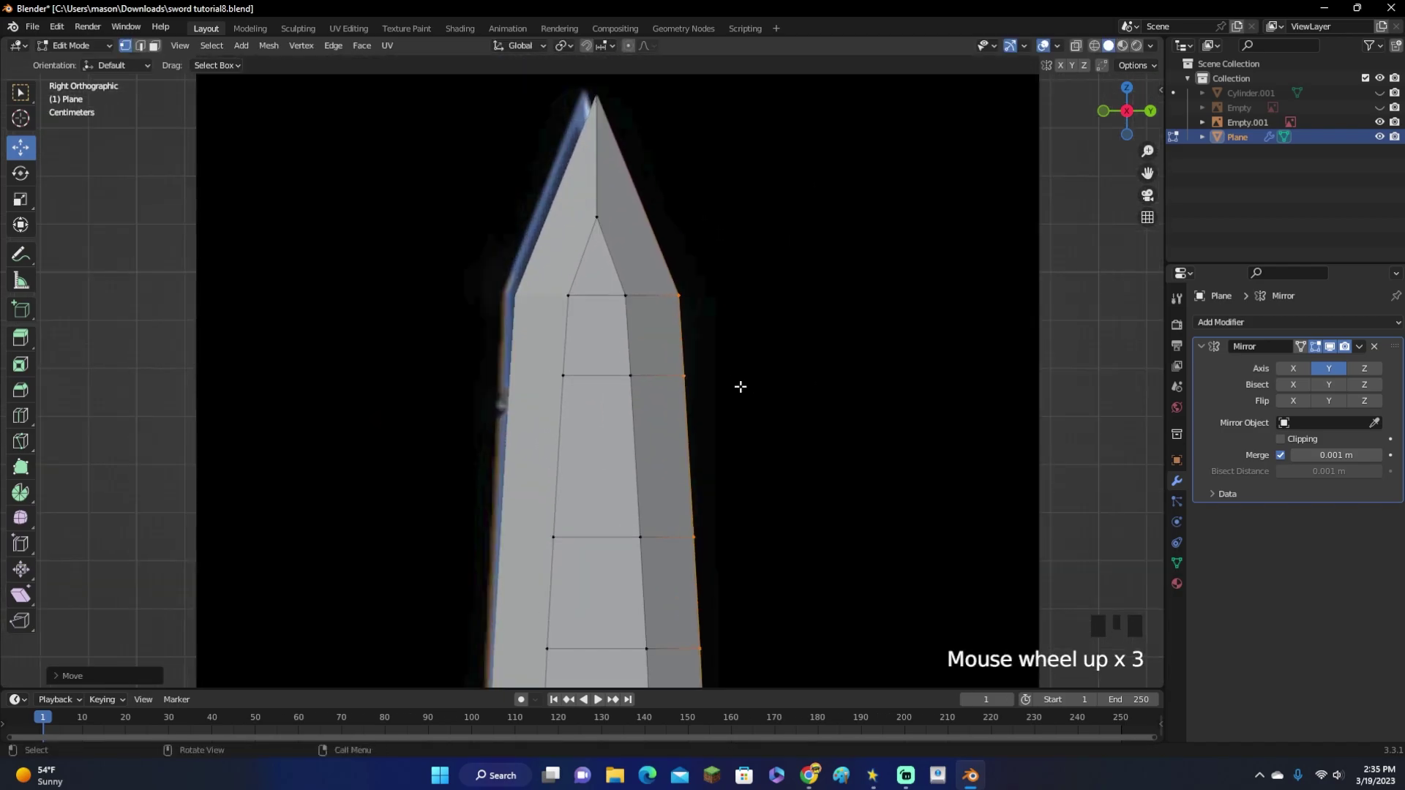
# Try to reposition the outer corner vertex below the tip, and undo the middle loop's outward move
pyautogui.click(701, 279)
pyautogui.keyDown('shift'); pyautogui.moveTo(701, 279); pyautogui.dragTo(572, 435, button='middle'); pyautogui.keyUp('shift')
pyautogui.press('g')
pyautogui.hotkey('ctrl', 'z')
pyautogui.hotkey('ctrl', 'z')
pyautogui.hotkey('ctrl', 'z')
pyautogui.hotkey('ctrl', 'z')
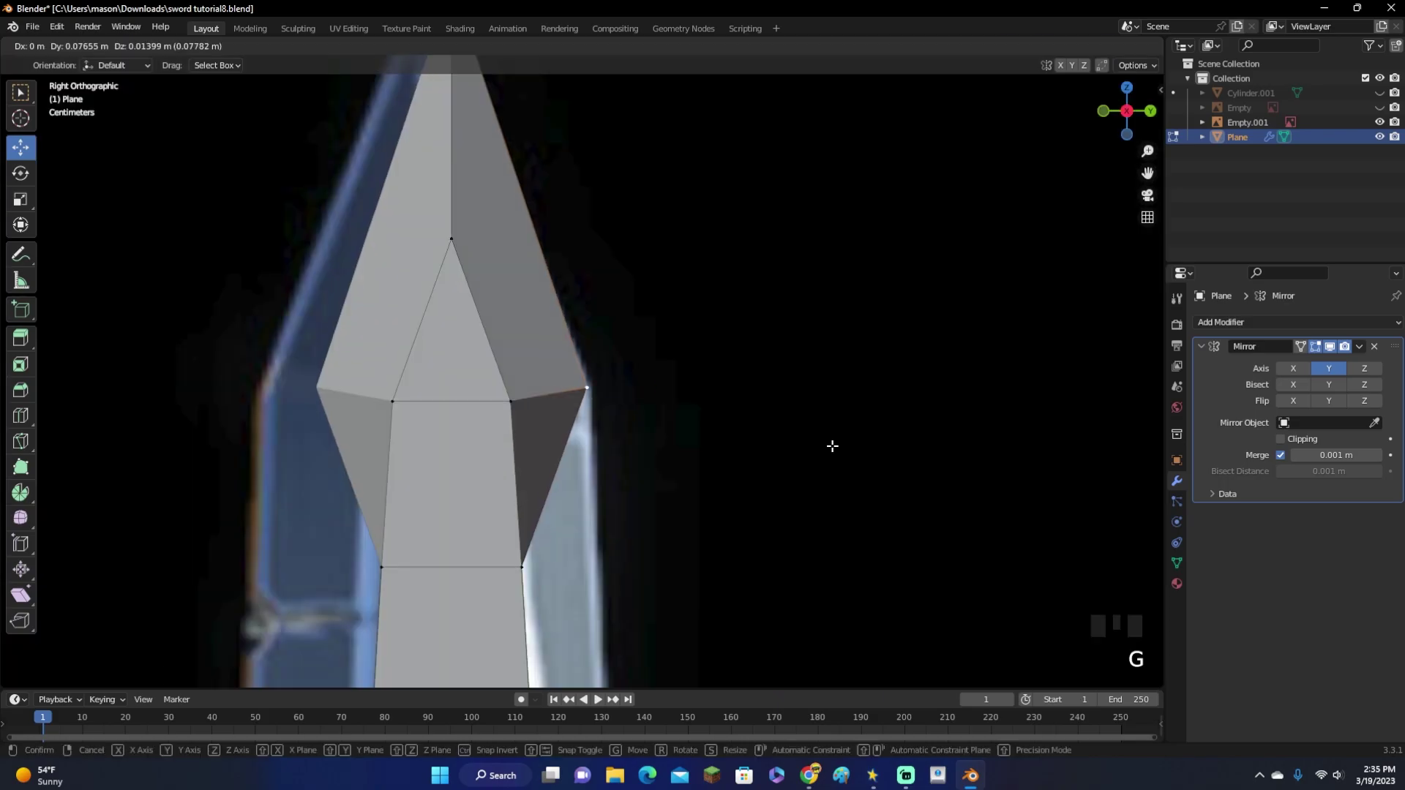
# Try to place the corner vertex and the one below it individually on the reference's outer outline, and undo these moves
pyautogui.keyDown('shift'); pyautogui.moveTo(832, 442); pyautogui.dragTo(645, 340, button='middle'); pyautogui.keyUp('shift')
pyautogui.click(584, 294)
pyautogui.click(1120, 112)
pyautogui.press('g')
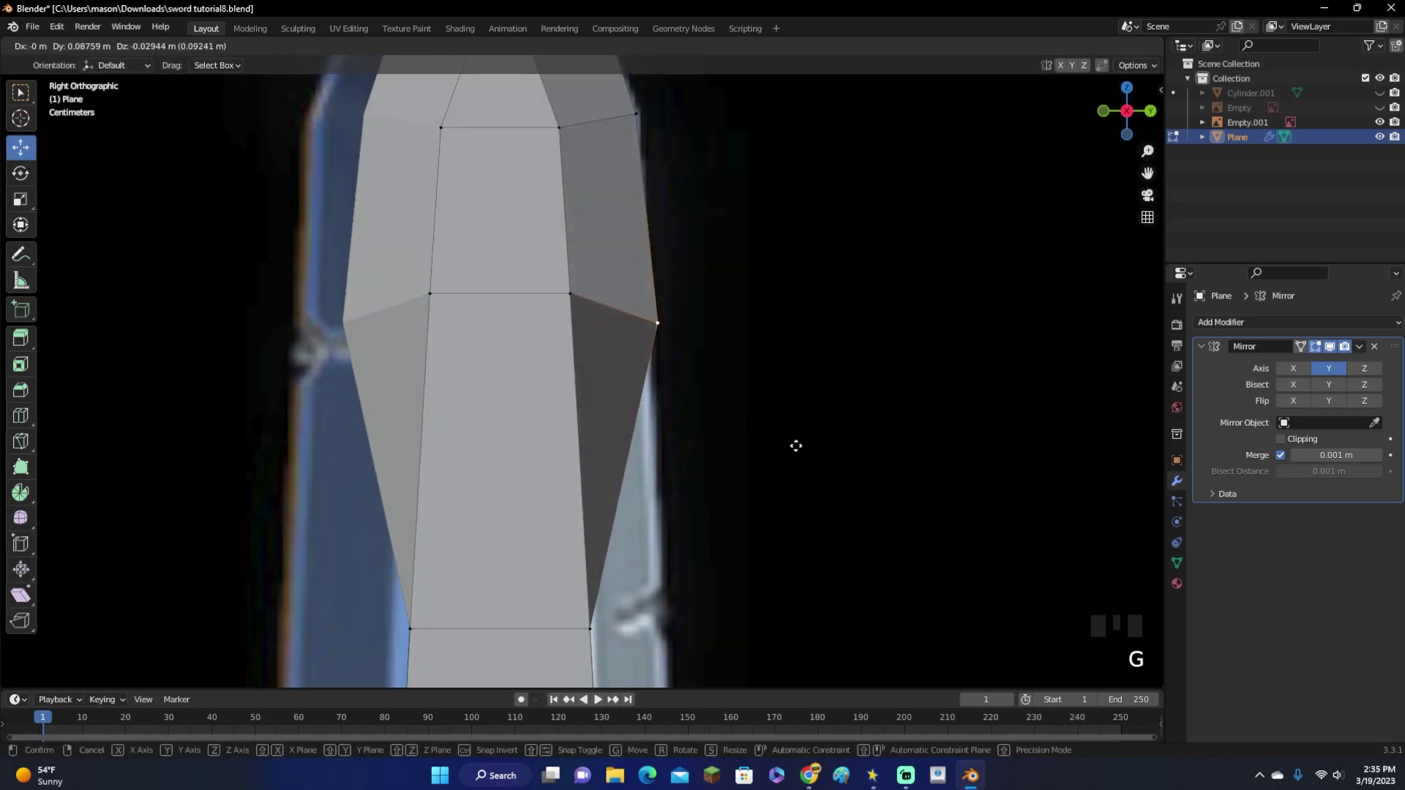
pyautogui.click(769, 395)
pyautogui.scroll(-5, 732, 469)
pyautogui.hotkey('ctrl', 'z')
pyautogui.hotkey('ctrl', 'z')
pyautogui.hotkey('ctrl', 'z')
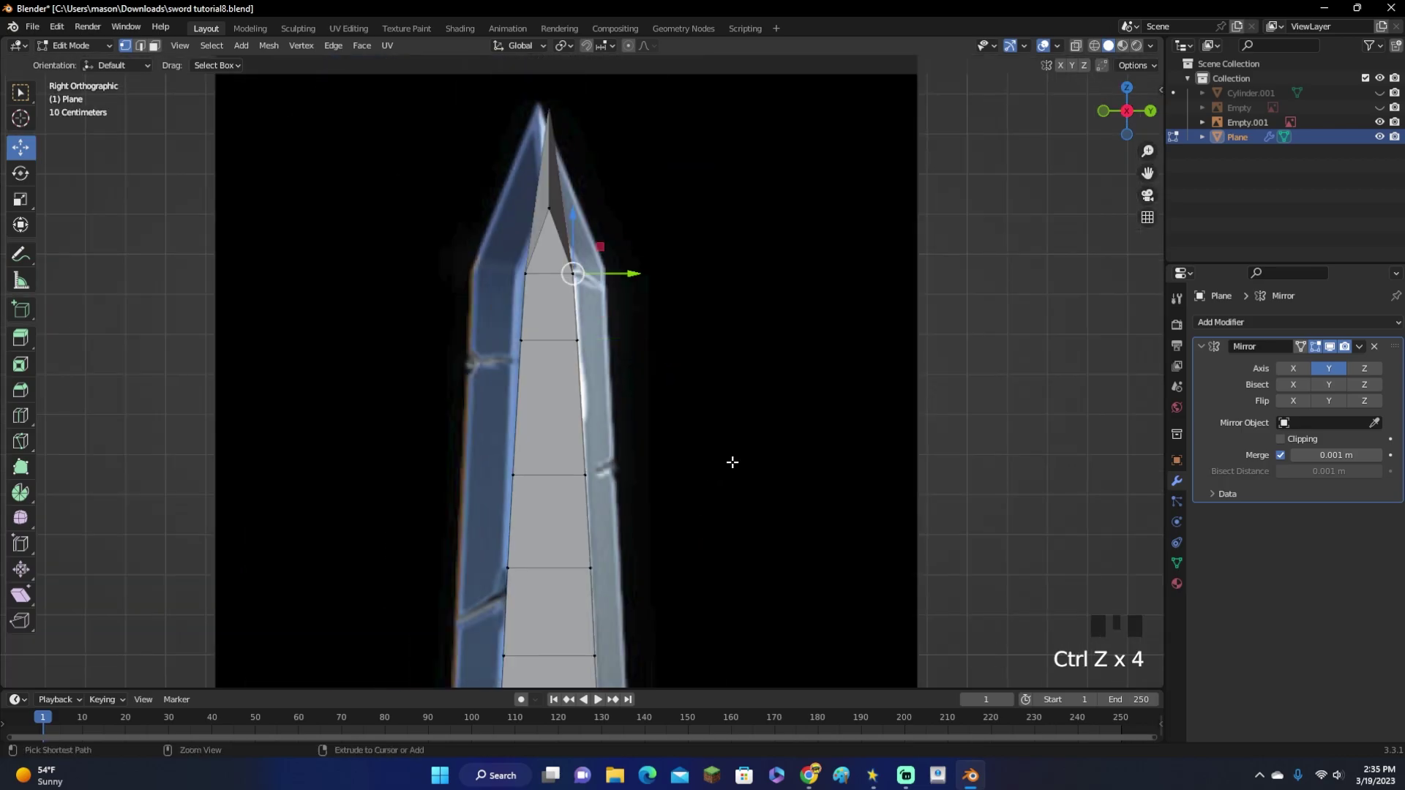
# Move the whole selected middle loop outward along Y to approximate the blade's outer edge in the reference
pyautogui.click(1128, 111)
pyautogui.moveTo(702, 409); pyautogui.dragTo(663, 368, button='middle')
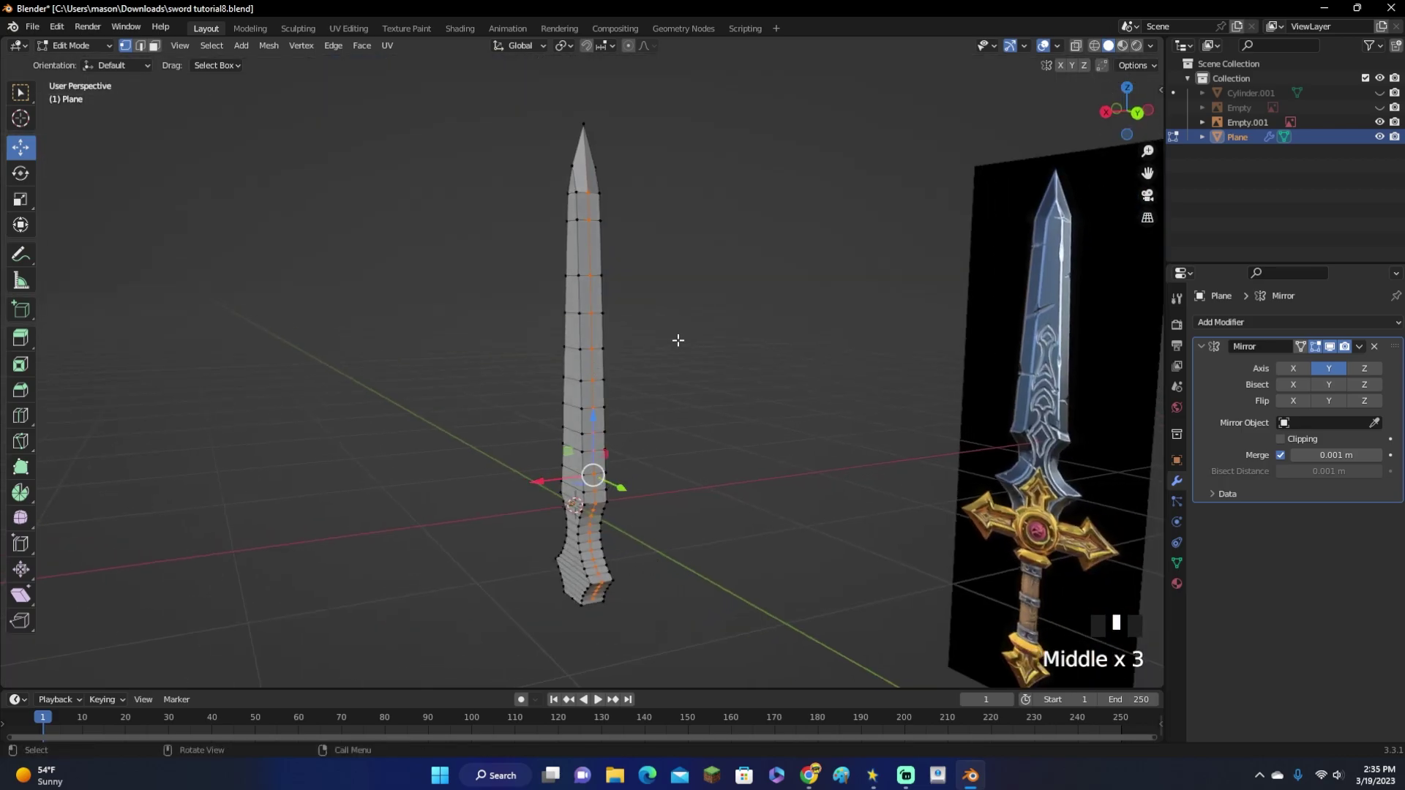
pyautogui.click(1118, 115)
pyautogui.scroll(3, 683, 493)
pyautogui.moveTo(652, 503); pyautogui.dragTo(671, 502)
# Examine the underside and sides of the blade's base around the moved edge loop
pyautogui.keyDown('shift'); pyautogui.moveTo(671, 502); pyautogui.dragTo(761, 358, button='middle'); pyautogui.keyUp('shift')
pyautogui.scroll(2, 730, 427)
pyautogui.moveTo(730, 428); pyautogui.dragTo(652, 395, button='middle')
pyautogui.scroll(4, 743, 413)
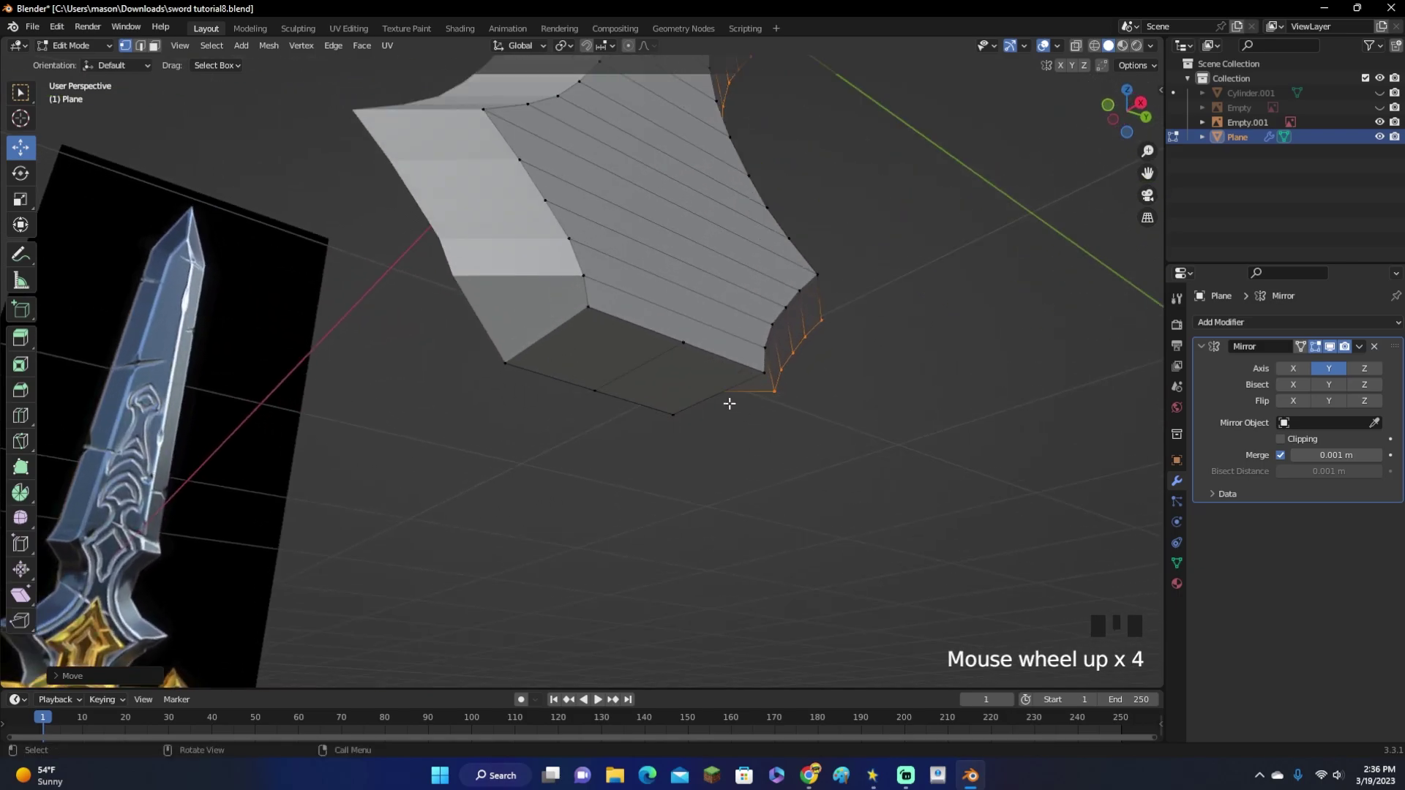
pyautogui.moveTo(606, 308); pyautogui.dragTo(778, 309, button='middle')
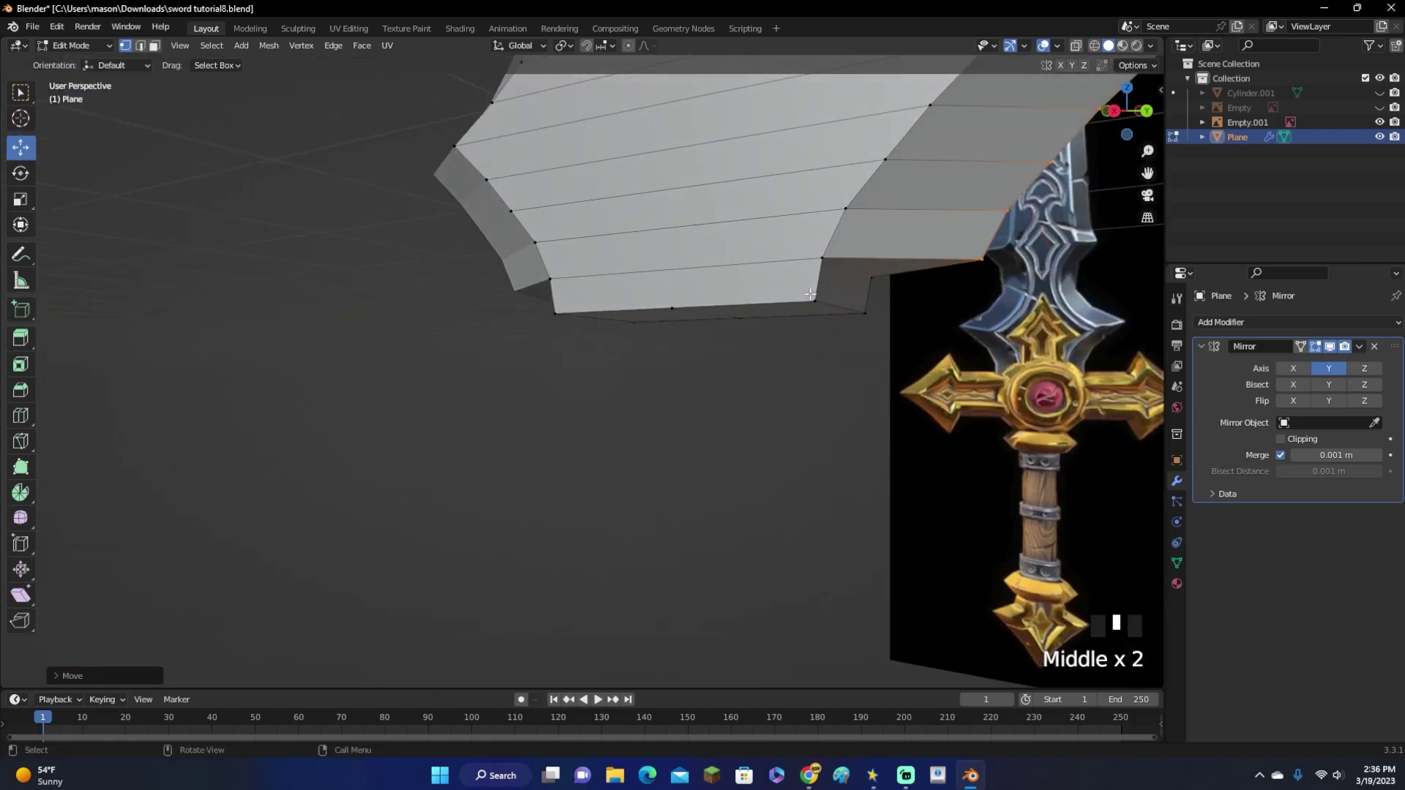
pyautogui.scroll(-2, 778, 309)
pyautogui.scroll(-8, 805, 337)
pyautogui.moveTo(802, 354); pyautogui.dragTo(911, 439, button='middle')
# Duplicate the blade's lower corner vertex and place the copy at the inner upper corner of the reference's crossguard arm
pyautogui.click(1135, 129)
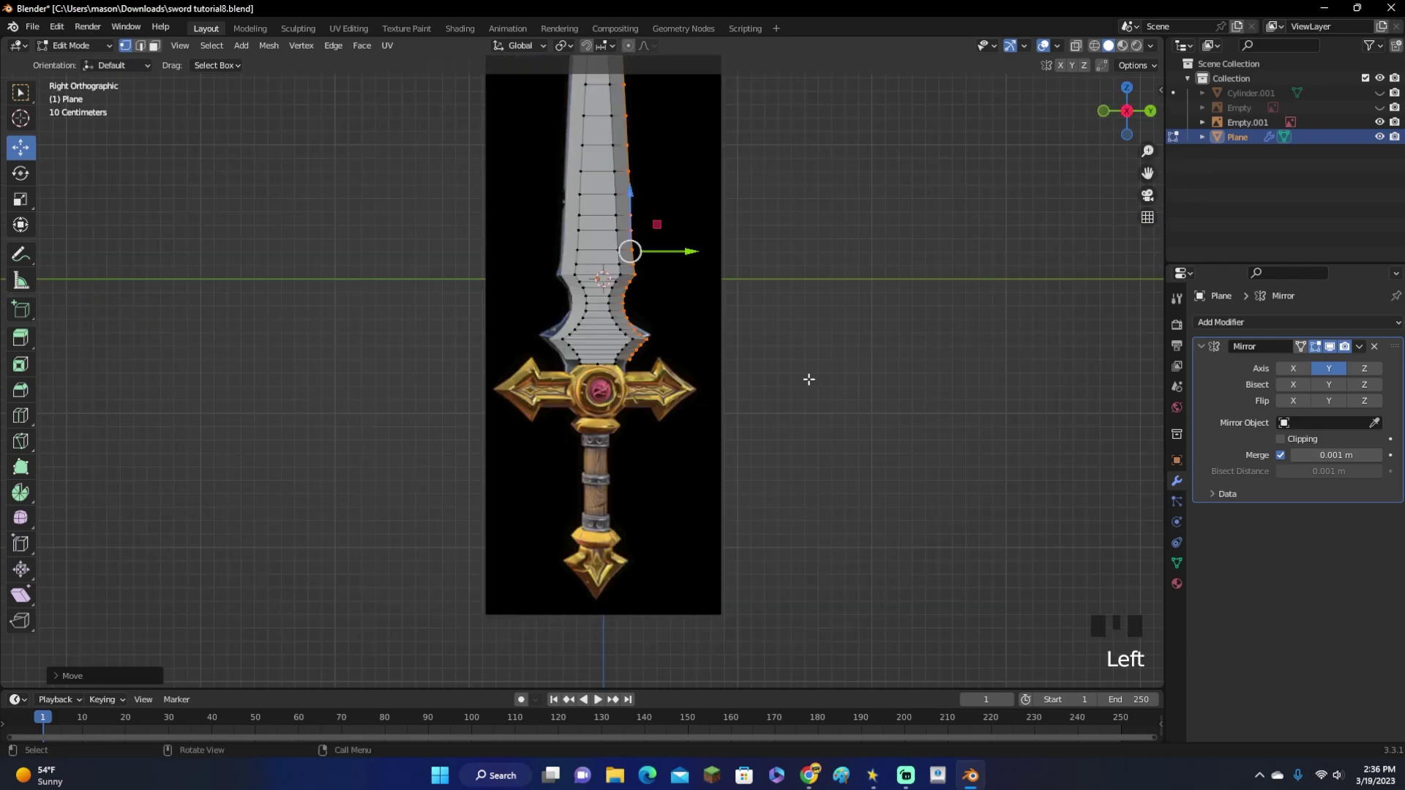
pyautogui.scroll(2, 822, 383)
pyautogui.scroll(5, 822, 382)
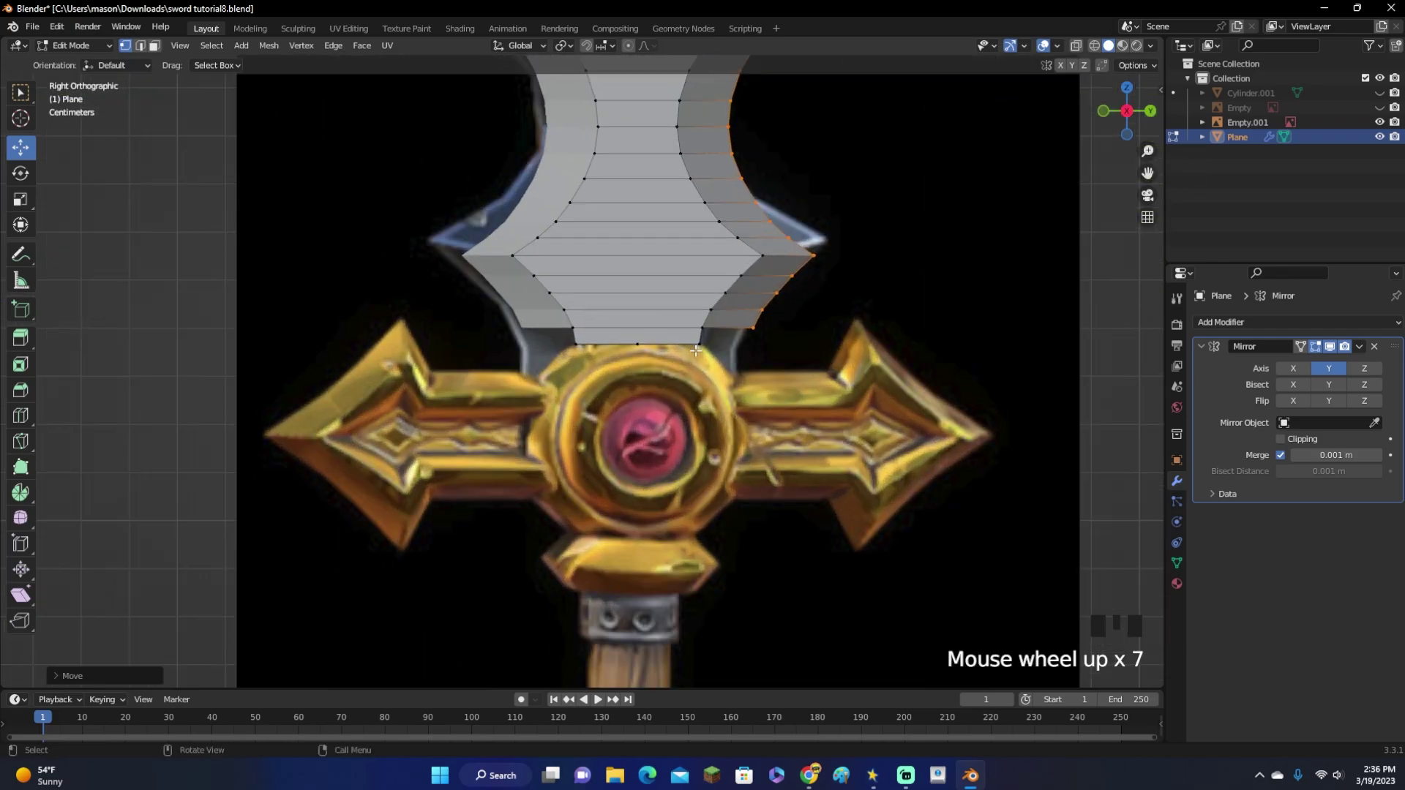
pyautogui.click(699, 344)
pyautogui.scroll(3, 833, 426)
pyautogui.keyDown('shift'); pyautogui.moveTo(833, 426); pyautogui.dragTo(790, 433, button='middle'); pyautogui.keyUp('shift')
pyautogui.hotkey('shift', 'd')
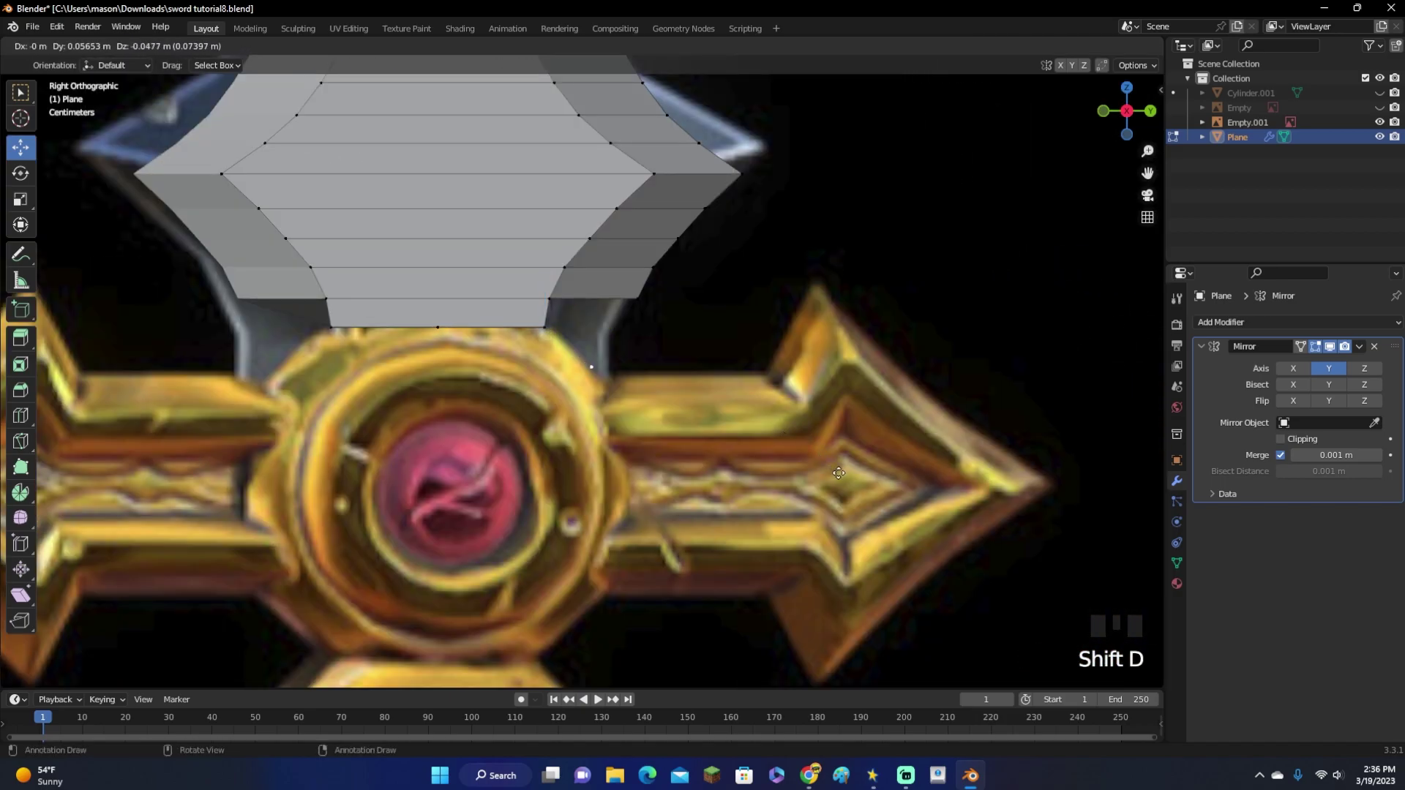
pyautogui.click(852, 505)
# Extrude the vertex around the reference's crossguard arm and arrowhead to trace its inner ridge as a closed outline
pyautogui.press('e')
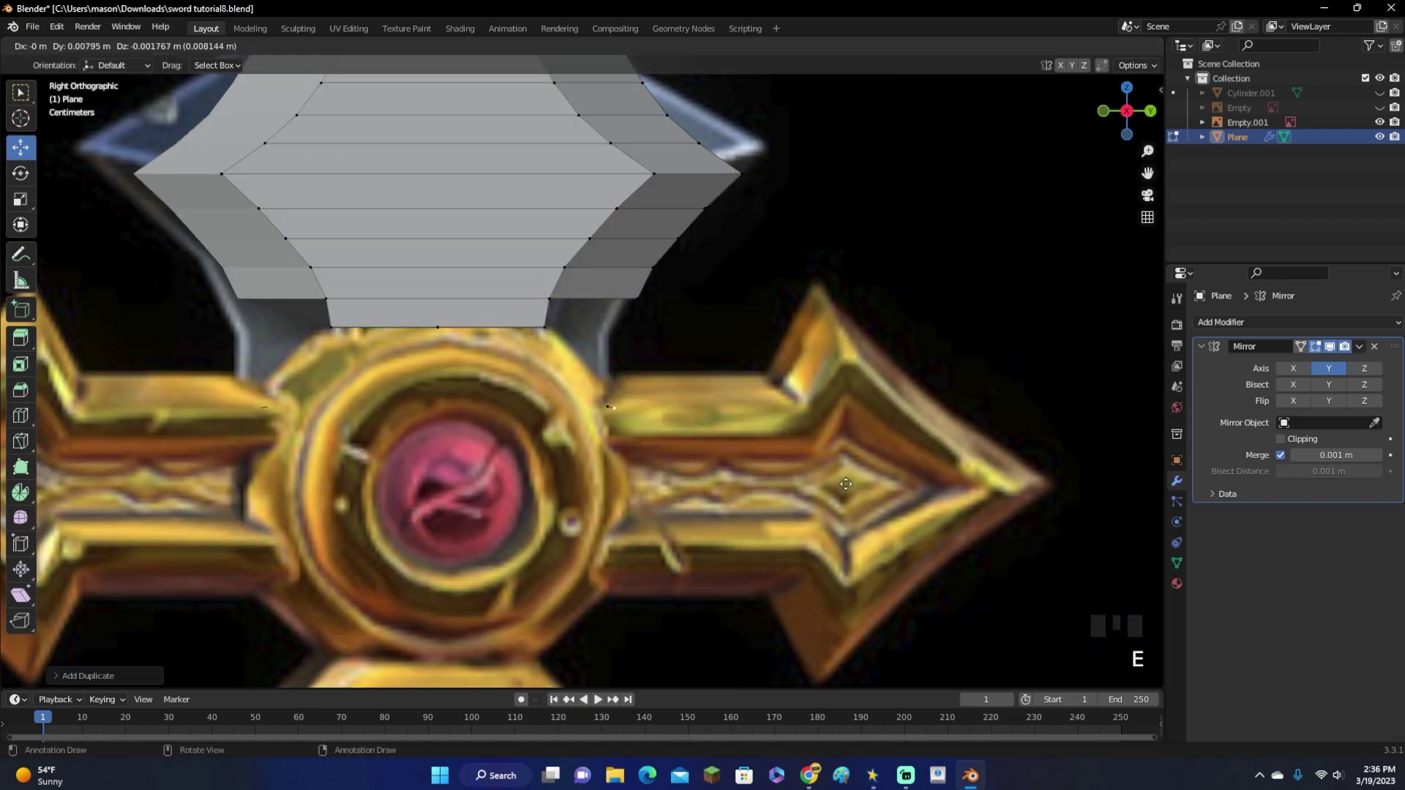
pyautogui.click(1048, 424)
pyautogui.keyDown('shift'); pyautogui.moveTo(1047, 427); pyautogui.dragTo(908, 314, button='middle'); pyautogui.keyUp('shift')
pyautogui.press('e')
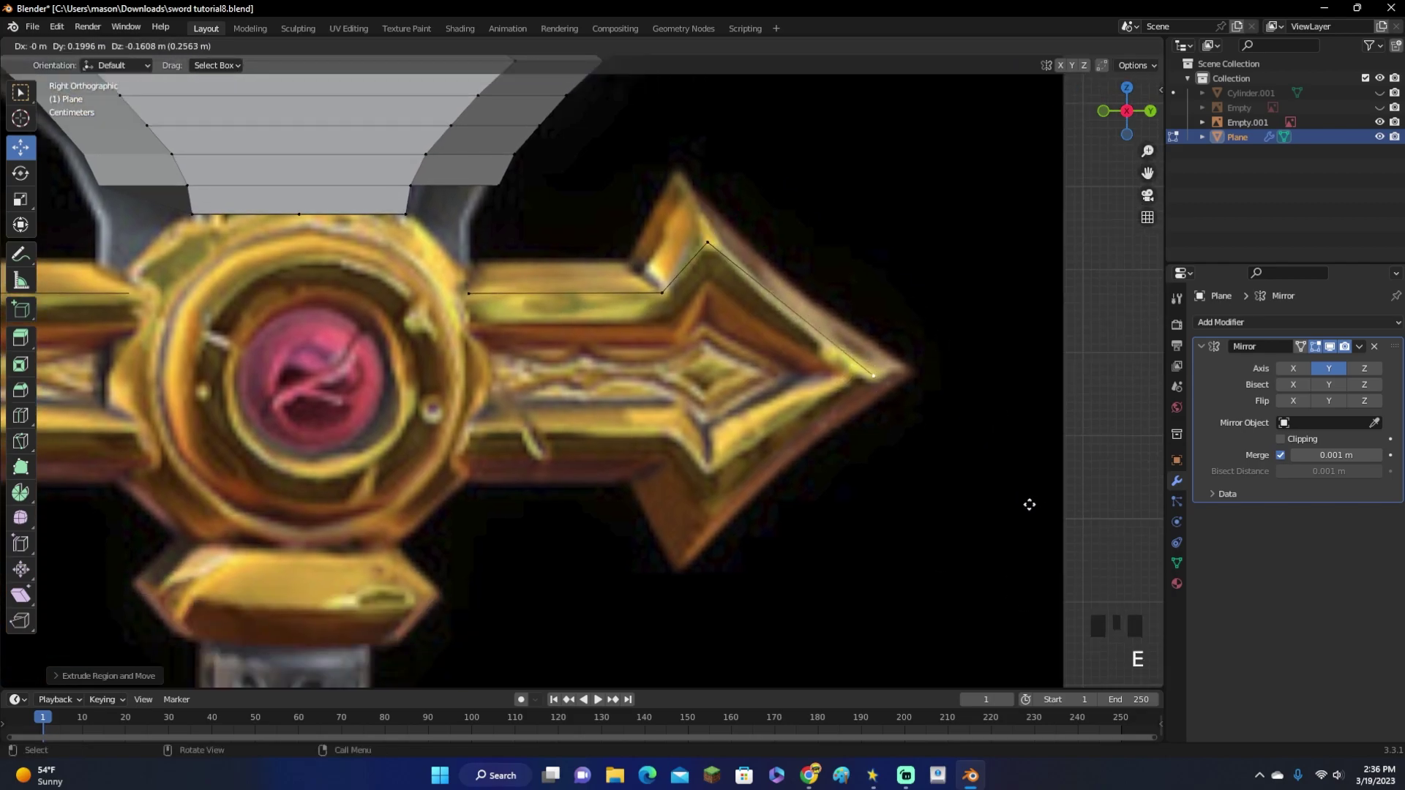
pyautogui.click(1029, 505)
pyautogui.press('g')
pyautogui.click(926, 565)
pyautogui.moveTo(928, 564); pyautogui.dragTo(426, 329)
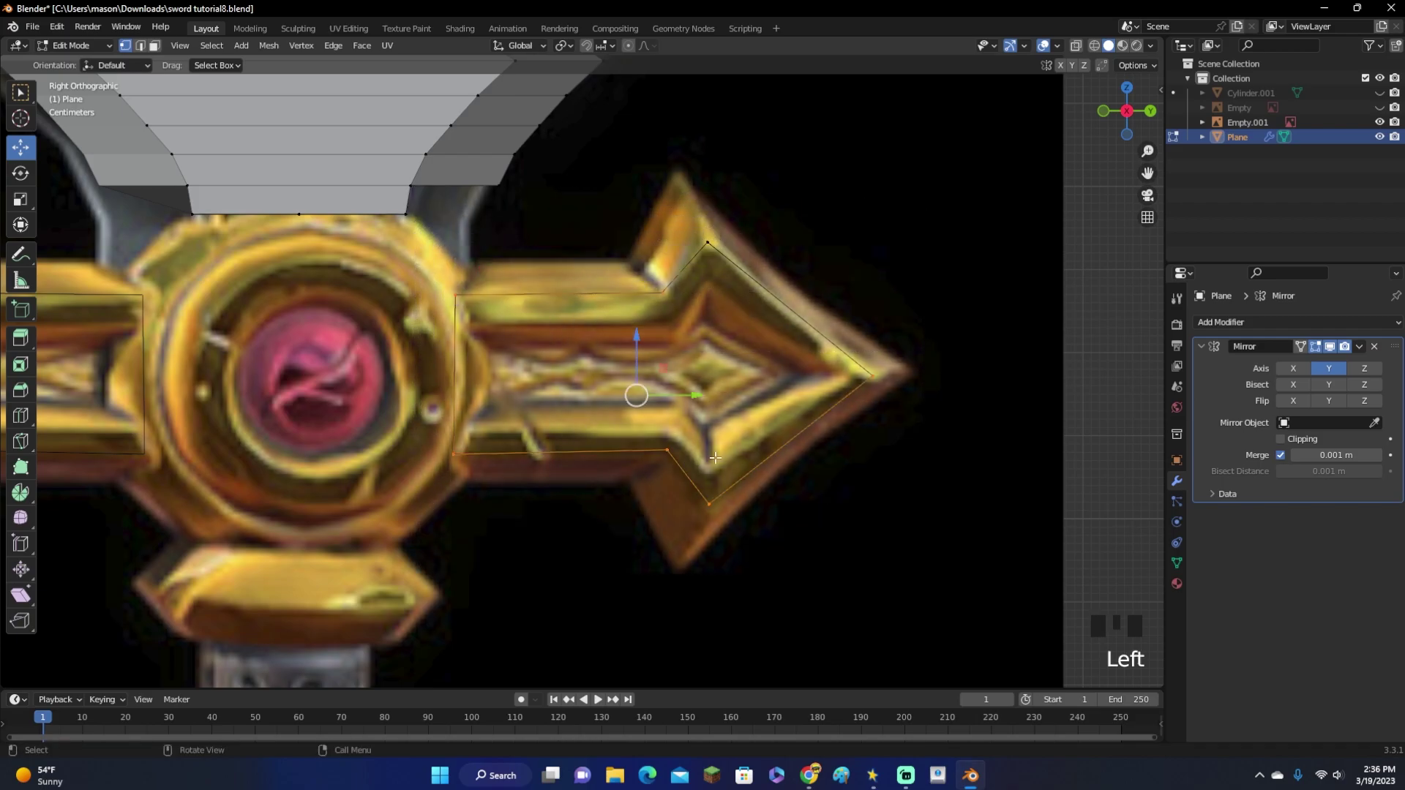
# Connect the two neck vertices and the two arrowhead corner vertices of the arm outline with vertical edges
pyautogui.click(668, 449)
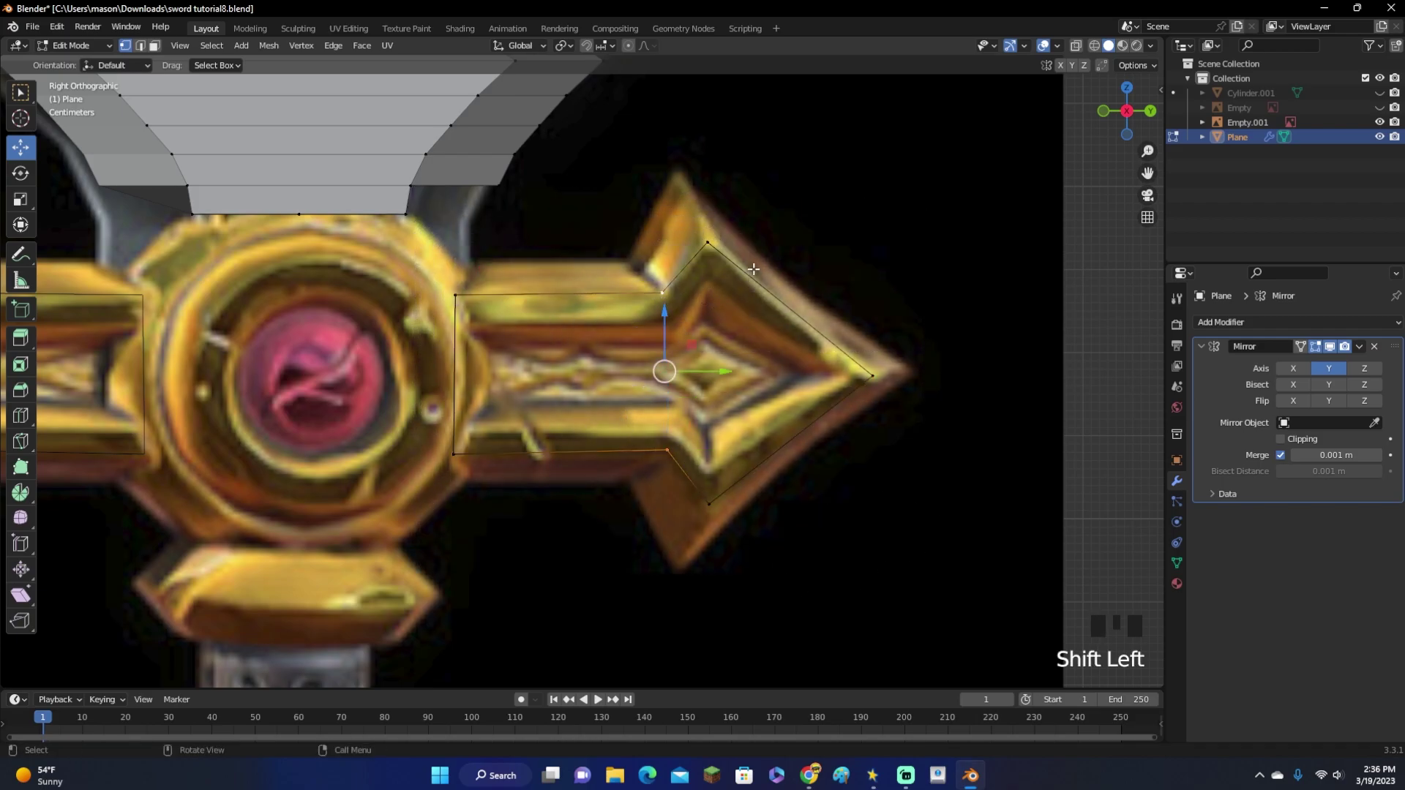
pyautogui.click(706, 248)
pyautogui.keyDown('shift'); pyautogui.click(708, 497); pyautogui.keyUp('shift')
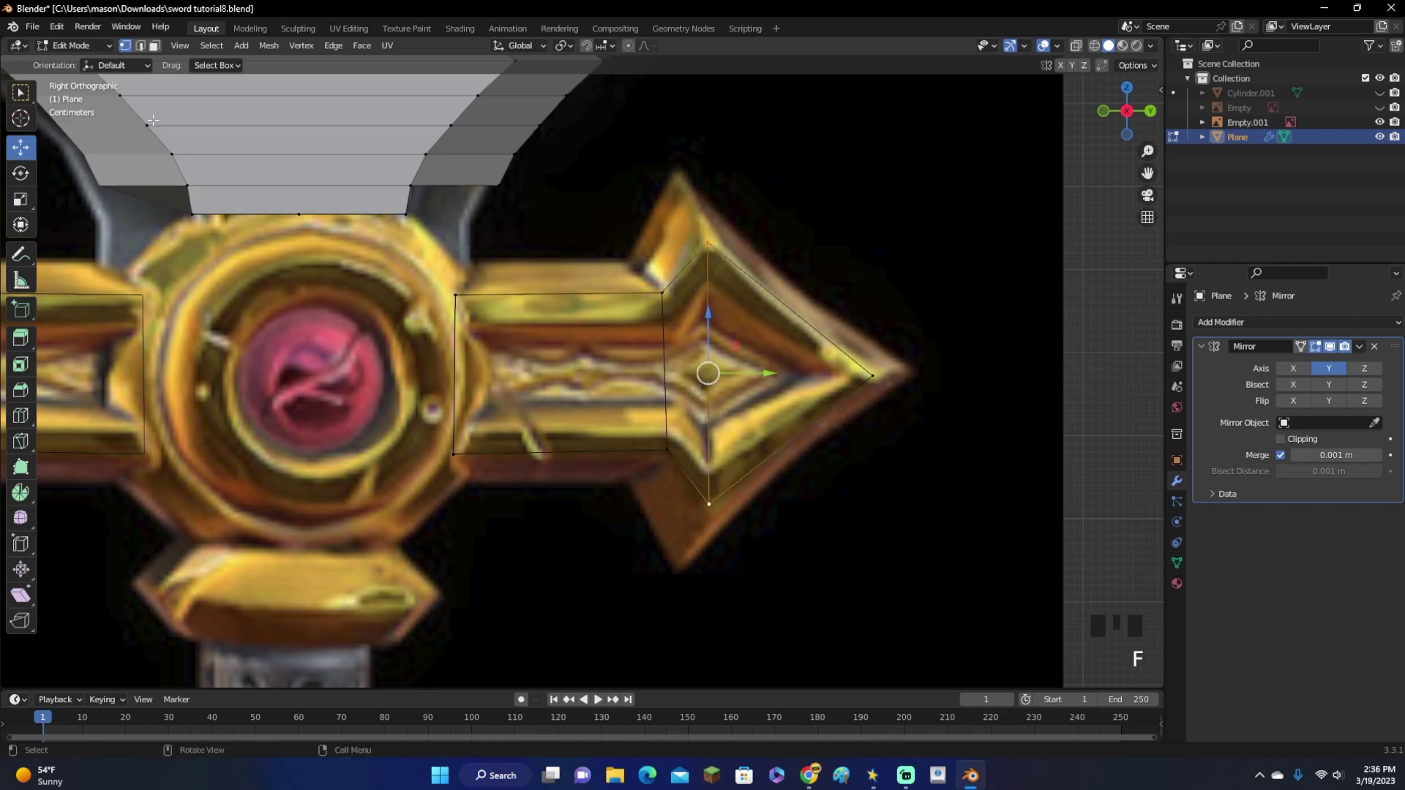
# Fill the arm's rectangular section, neck section and triangular tip with faces between their opposite edges
pyautogui.click(140, 46)
pyautogui.keyDown('shift'); pyautogui.click(455, 370); pyautogui.keyUp('shift')
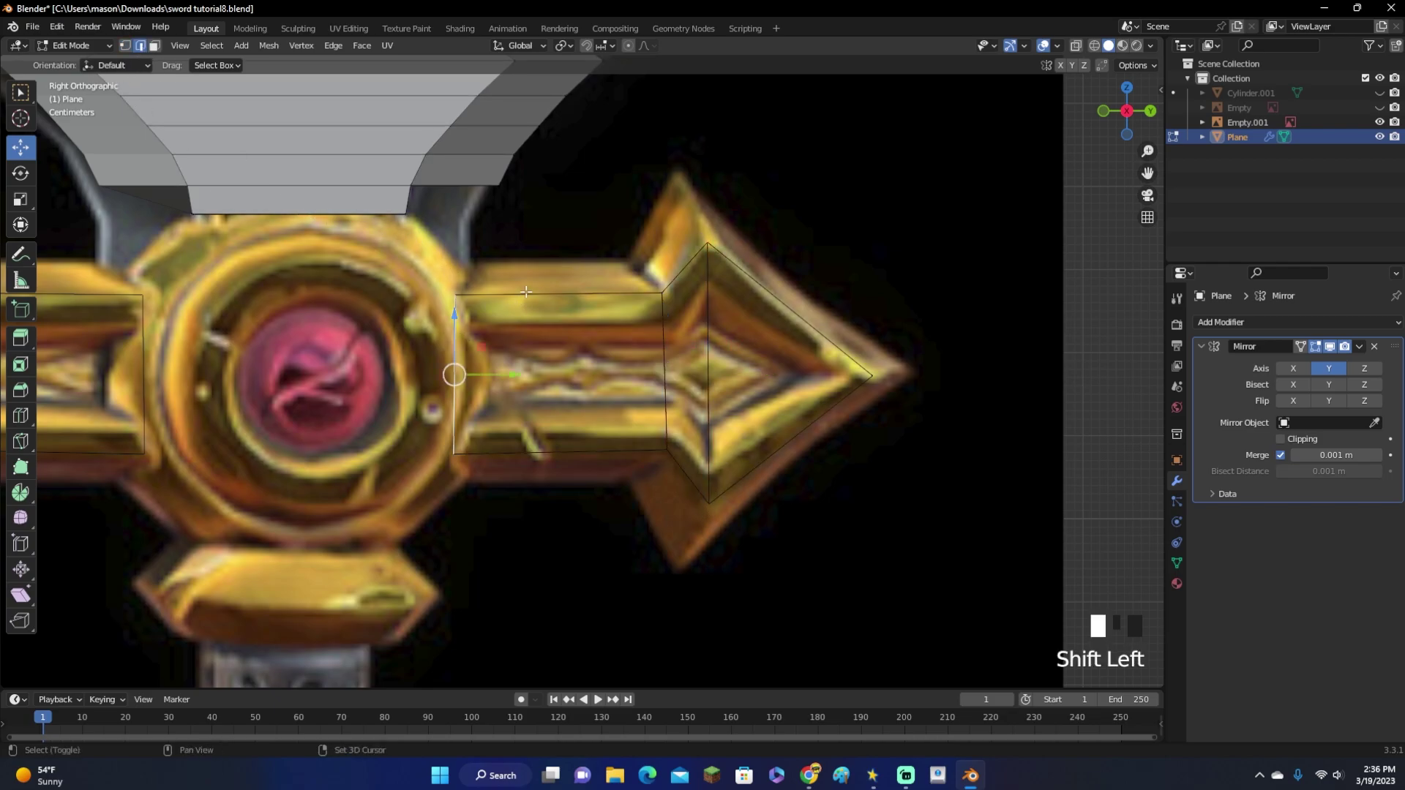
pyautogui.keyDown('shift'); pyautogui.click(630, 384); pyautogui.keyUp('shift')
pyautogui.click(664, 365)
pyautogui.keyDown('shift'); pyautogui.click(707, 344); pyautogui.keyUp('shift')
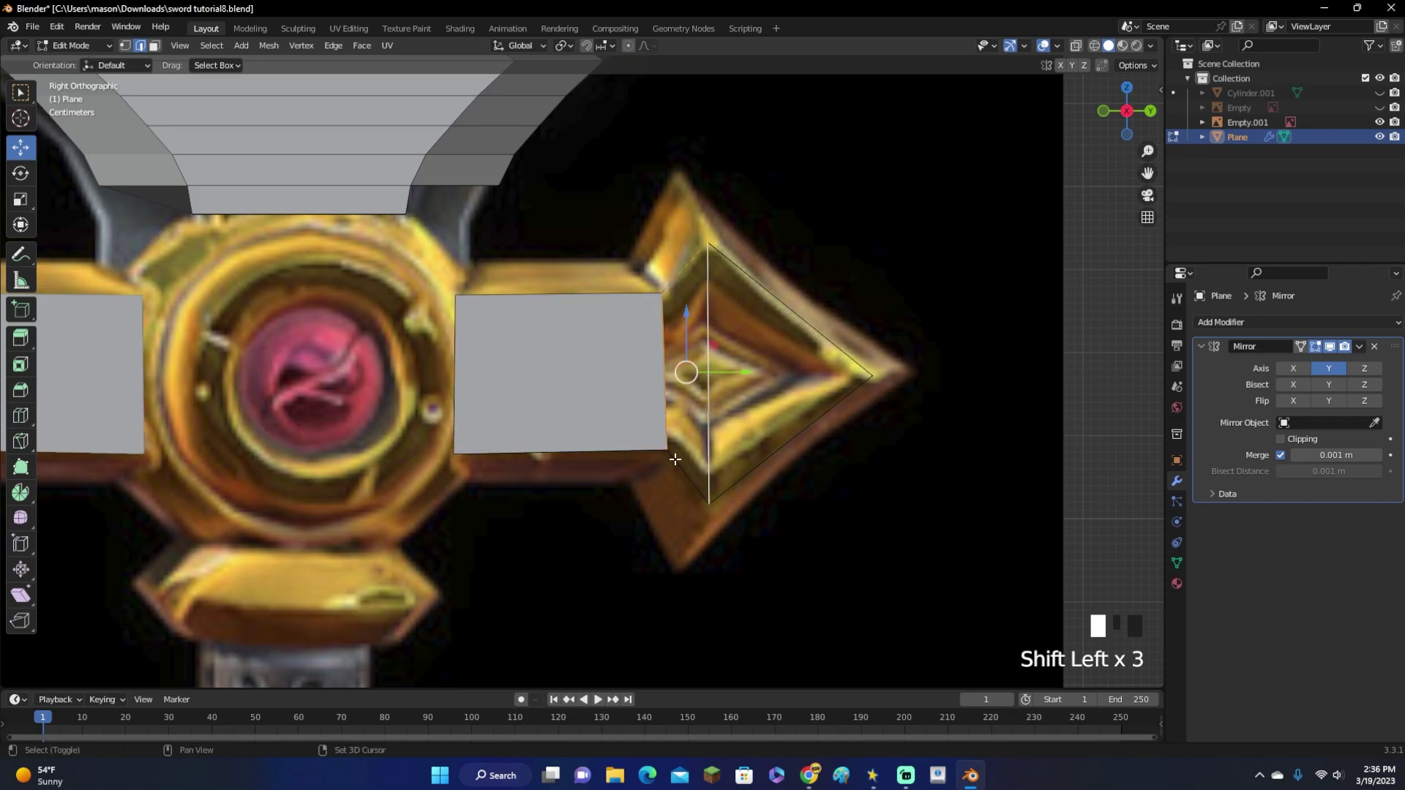
pyautogui.press('f')
pyautogui.keyDown('shift'); pyautogui.click(762, 322); pyautogui.keyUp('shift')
pyautogui.keyDown('shift'); pyautogui.click(794, 439); pyautogui.keyUp('shift')
pyautogui.press('f')
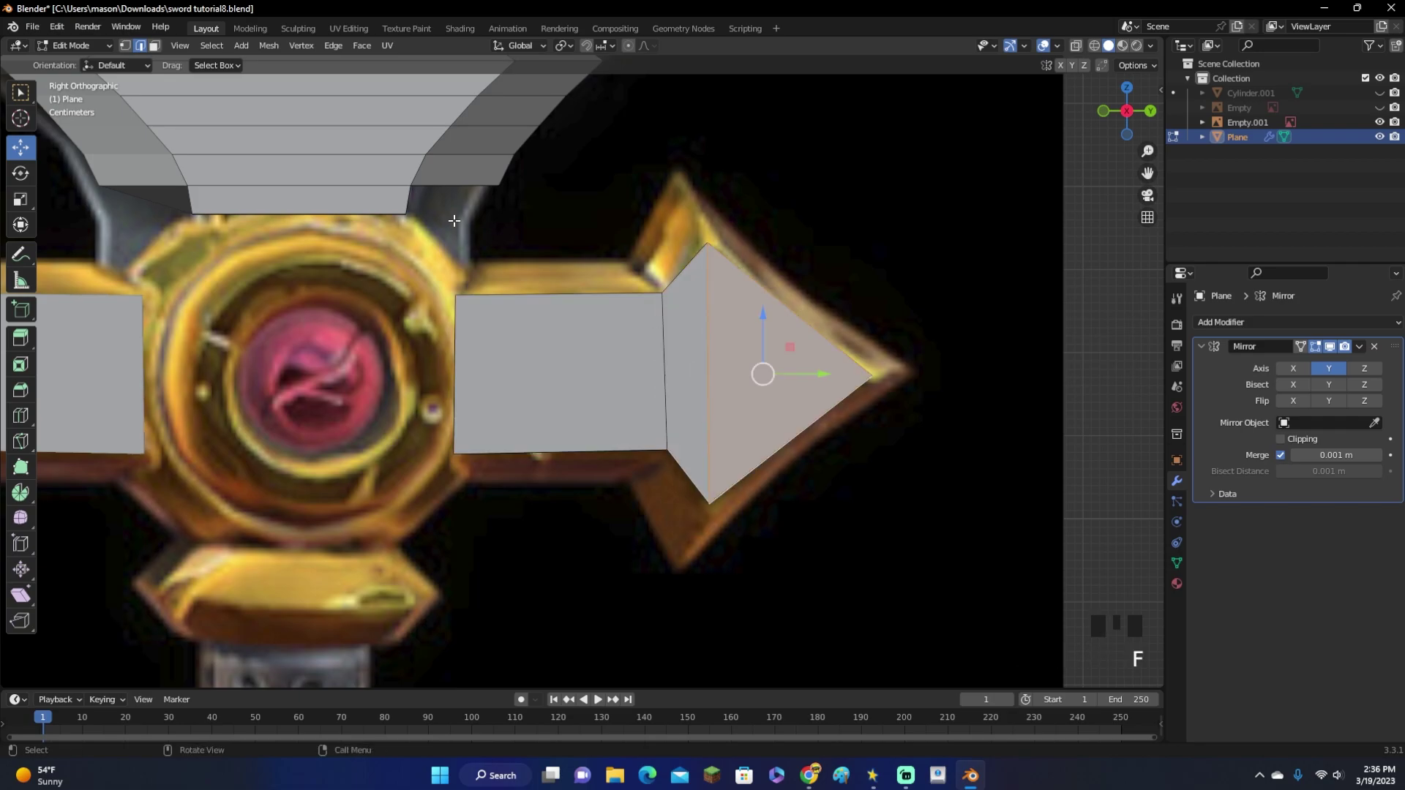
# Select all linked faces of the crossguard arm and extrude them along X to give the arm thickness
pyautogui.click(154, 45)
pyautogui.click(684, 322)
pyautogui.press('l')
pyautogui.click(1152, 113)
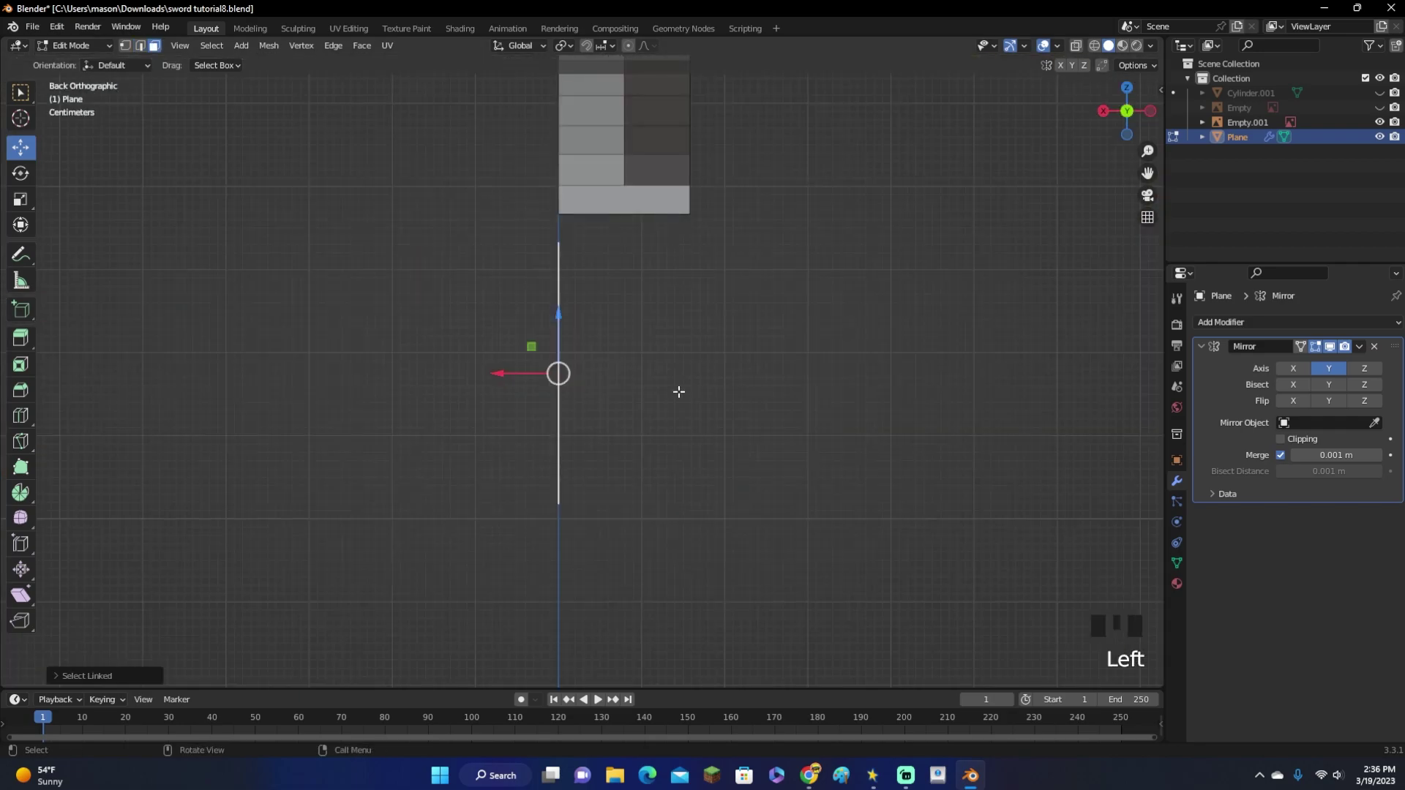
pyautogui.press('e')
pyautogui.click(790, 423)
# Add a centred loop cut around the arm's thickness and scale the loop outward by about 1.17
pyautogui.hotkey('ctrl', 'r')
pyautogui.click(637, 370)
pyautogui.rightClick(803, 278)
pyautogui.click(1103, 112)
pyautogui.press('s')
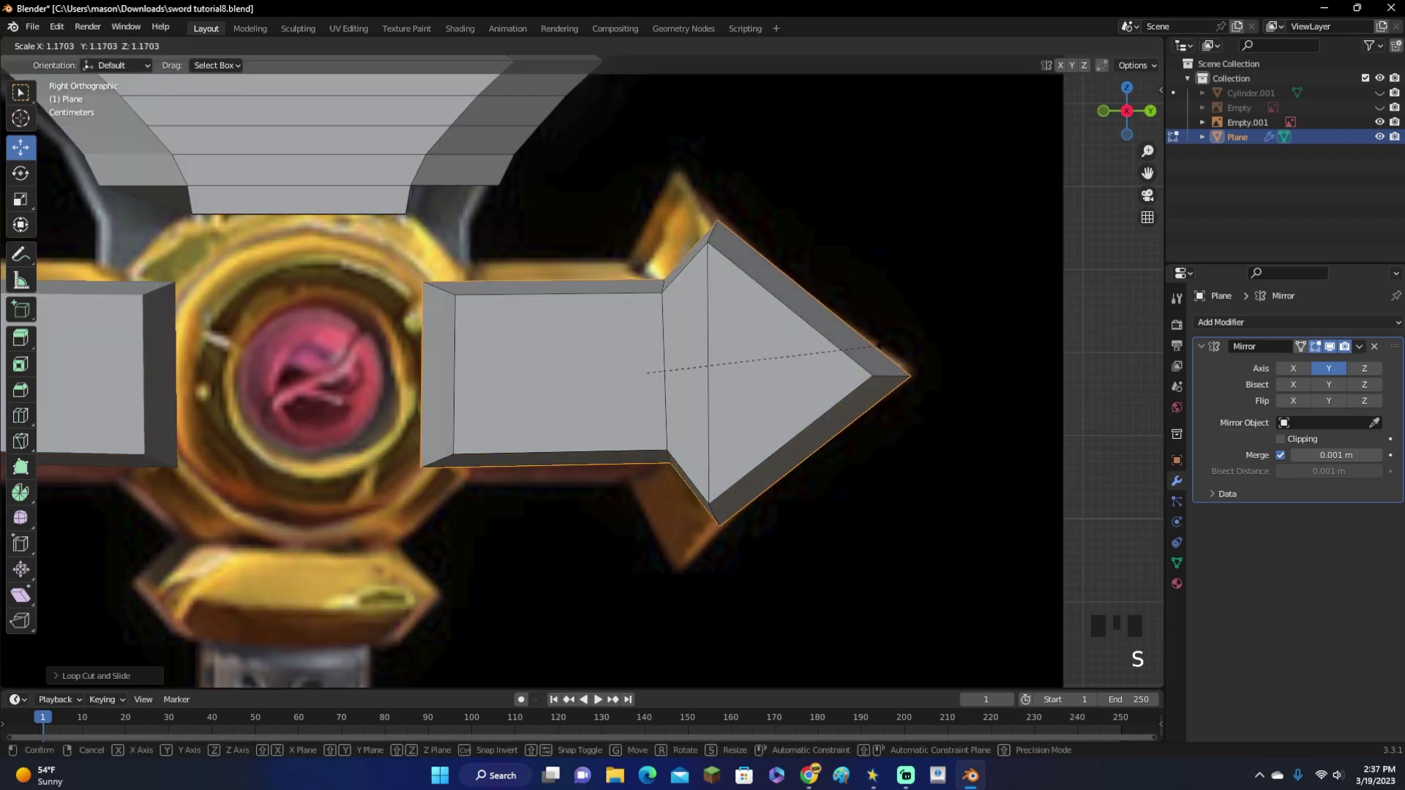
pyautogui.click(871, 378)
# Move the arrowhead's upper outer corner vertex and tip vertex onto the reference outline, using wireframe shading for the tip
pyautogui.click(125, 45)
pyautogui.click(723, 220)
pyautogui.scroll(1, 867, 290)
pyautogui.press('g')
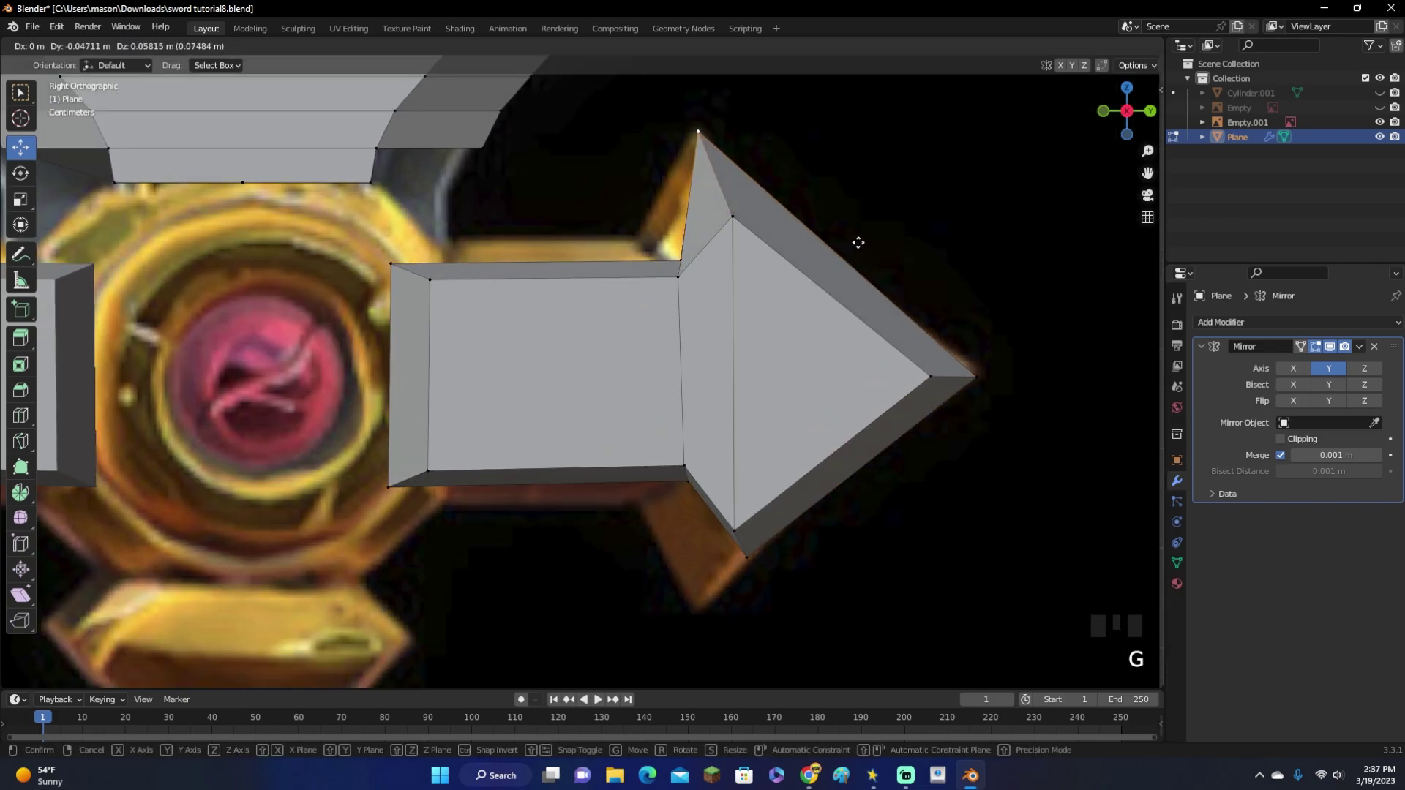
pyautogui.click(859, 243)
pyautogui.press('z')
pyautogui.click(975, 378)
pyautogui.press('g')
pyautogui.click(1032, 388)
# Move the arrowhead's lower outer corner and the lower neck vertex of the middle loop onto the reference outline
pyautogui.scroll(2, 937, 471)
pyautogui.keyDown('shift'); pyautogui.moveTo(937, 471); pyautogui.dragTo(907, 345, button='middle'); pyautogui.keyUp('shift')
pyautogui.press('z')
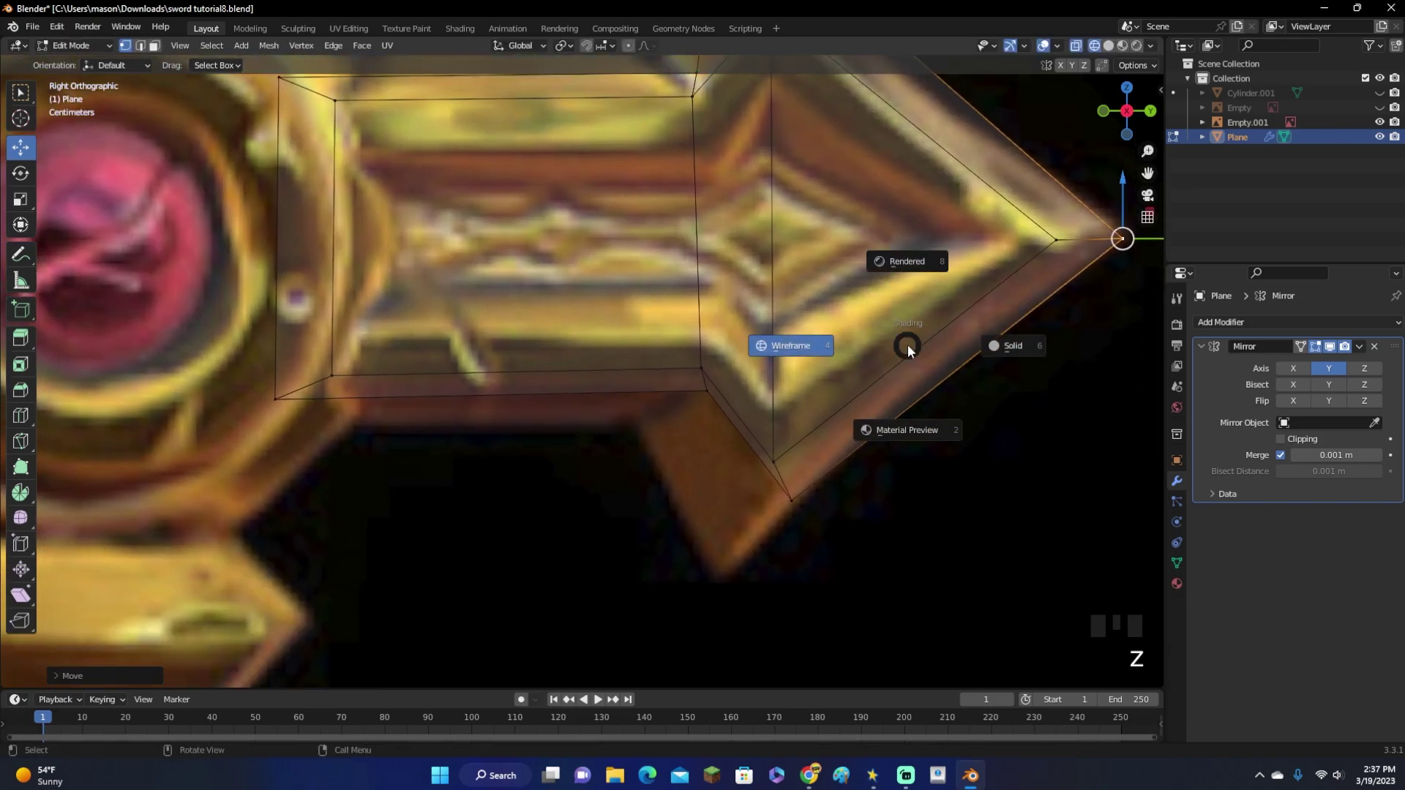
pyautogui.click(777, 346)
pyautogui.click(791, 500)
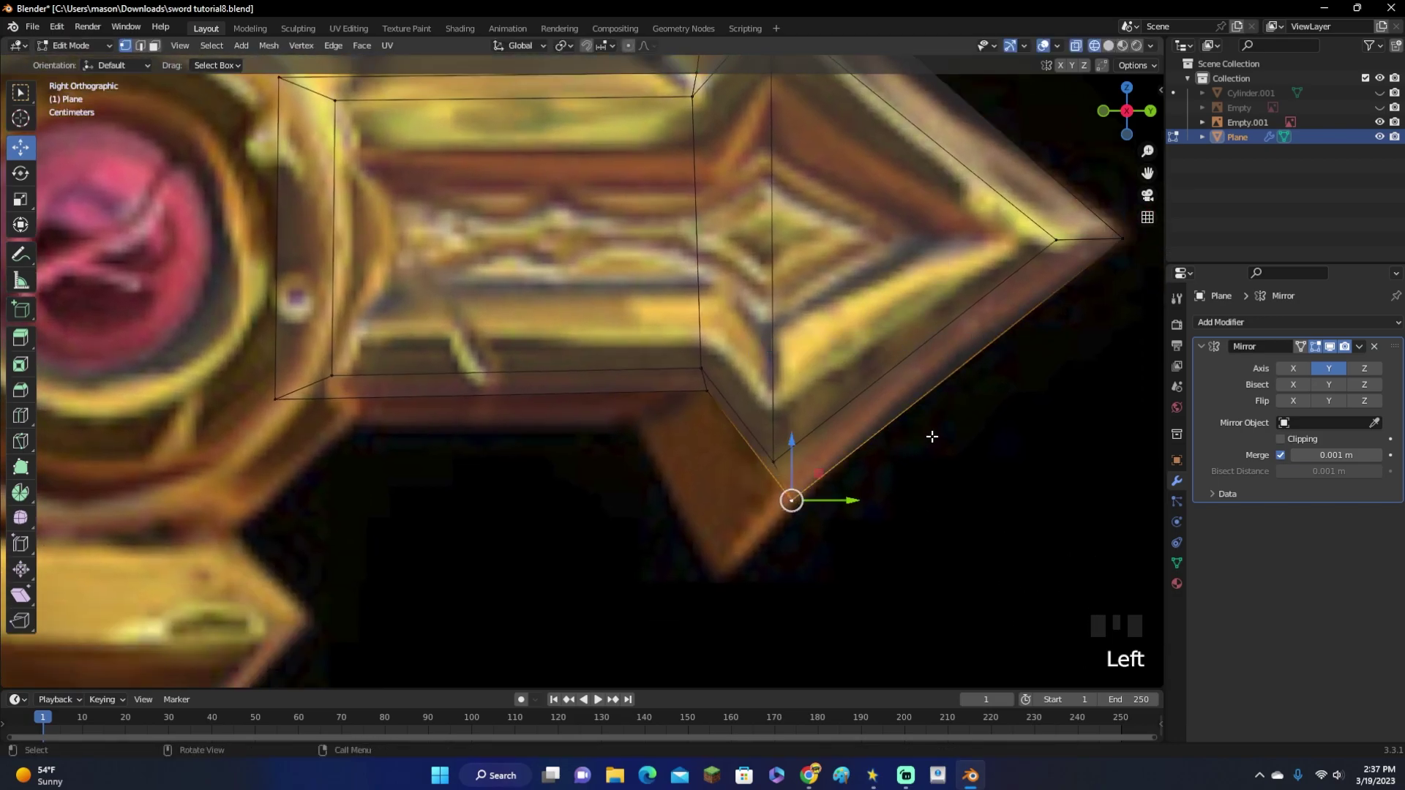
pyautogui.press('g')
pyautogui.click(855, 519)
pyautogui.click(714, 394)
pyautogui.press('g')
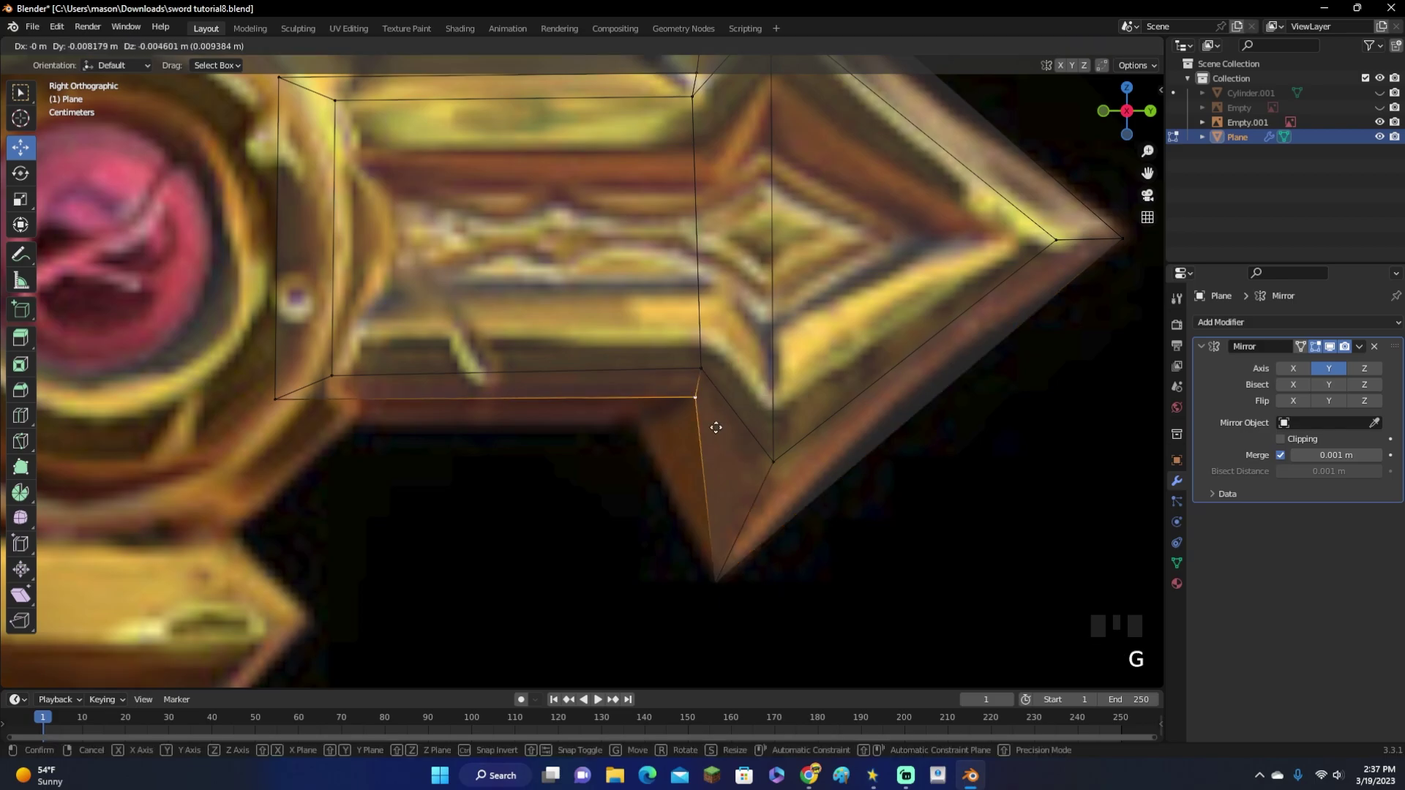
pyautogui.click(674, 447)
# Select the whole linked crossguard arm and scale it along X to about 0.64
pyautogui.scroll(-5, 287, 400)
pyautogui.moveTo(659, 439); pyautogui.dragTo(598, 424, button='middle')
pyautogui.scroll(2, 598, 425)
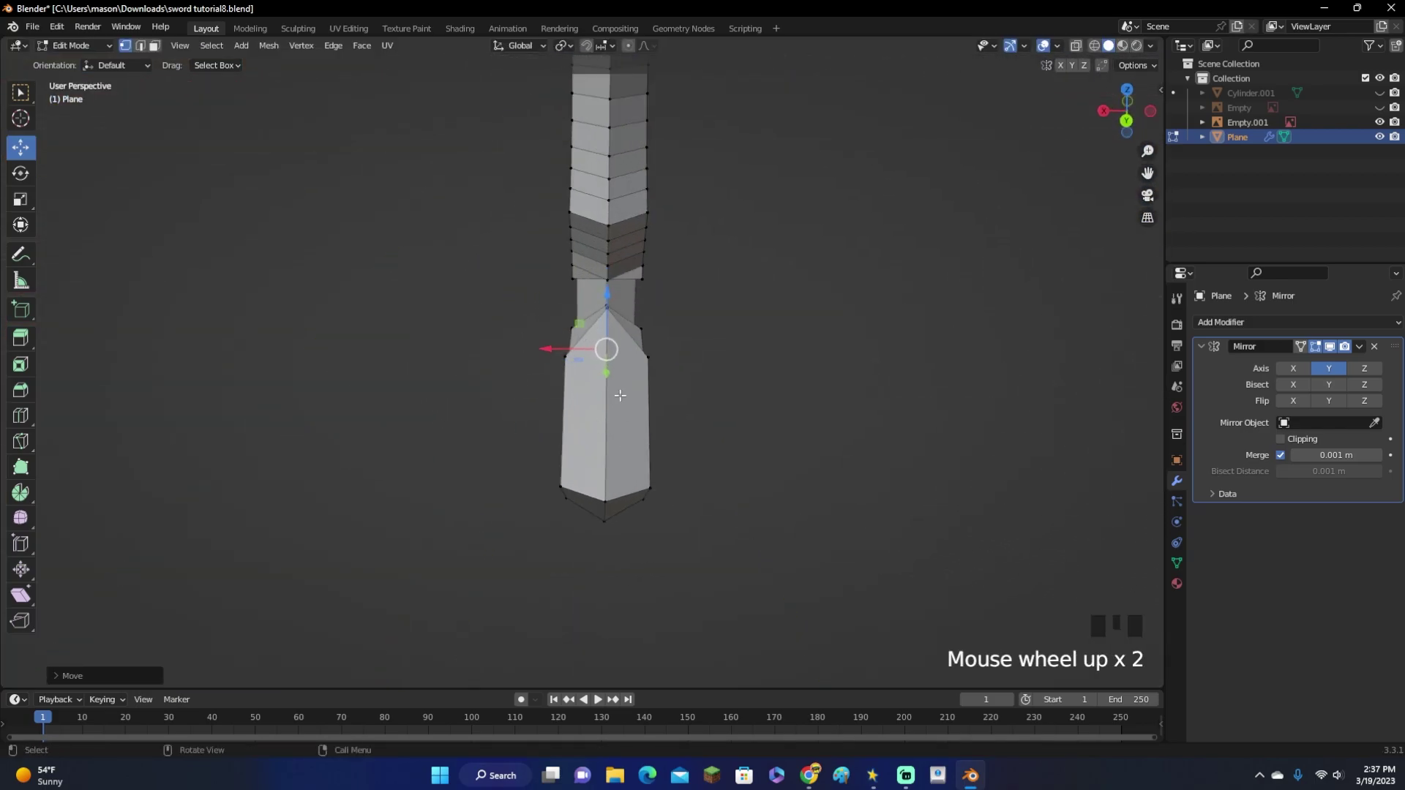
pyautogui.press('l')
pyautogui.moveTo(766, 428); pyautogui.dragTo(806, 436, button='middle')
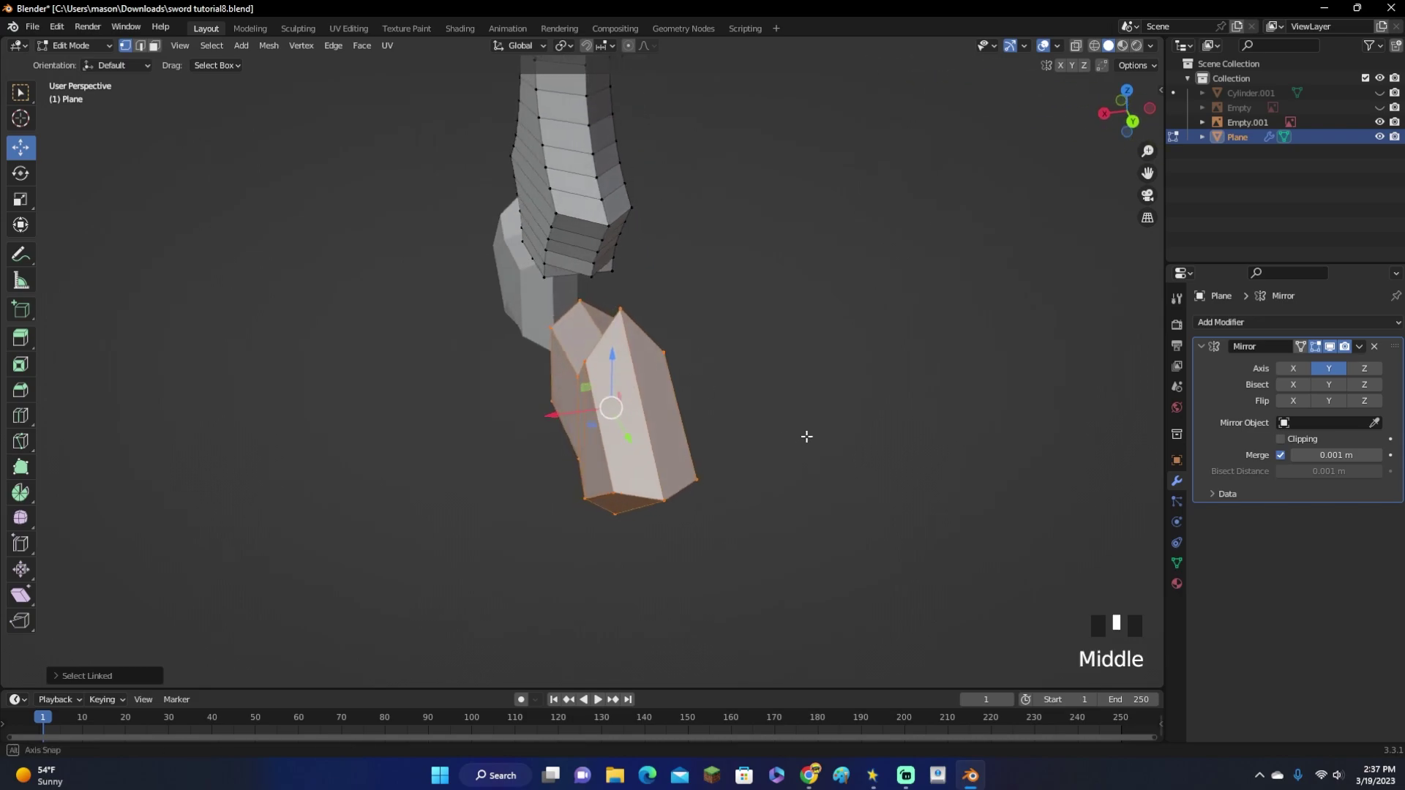
pyautogui.press('s')
pyautogui.press('x')
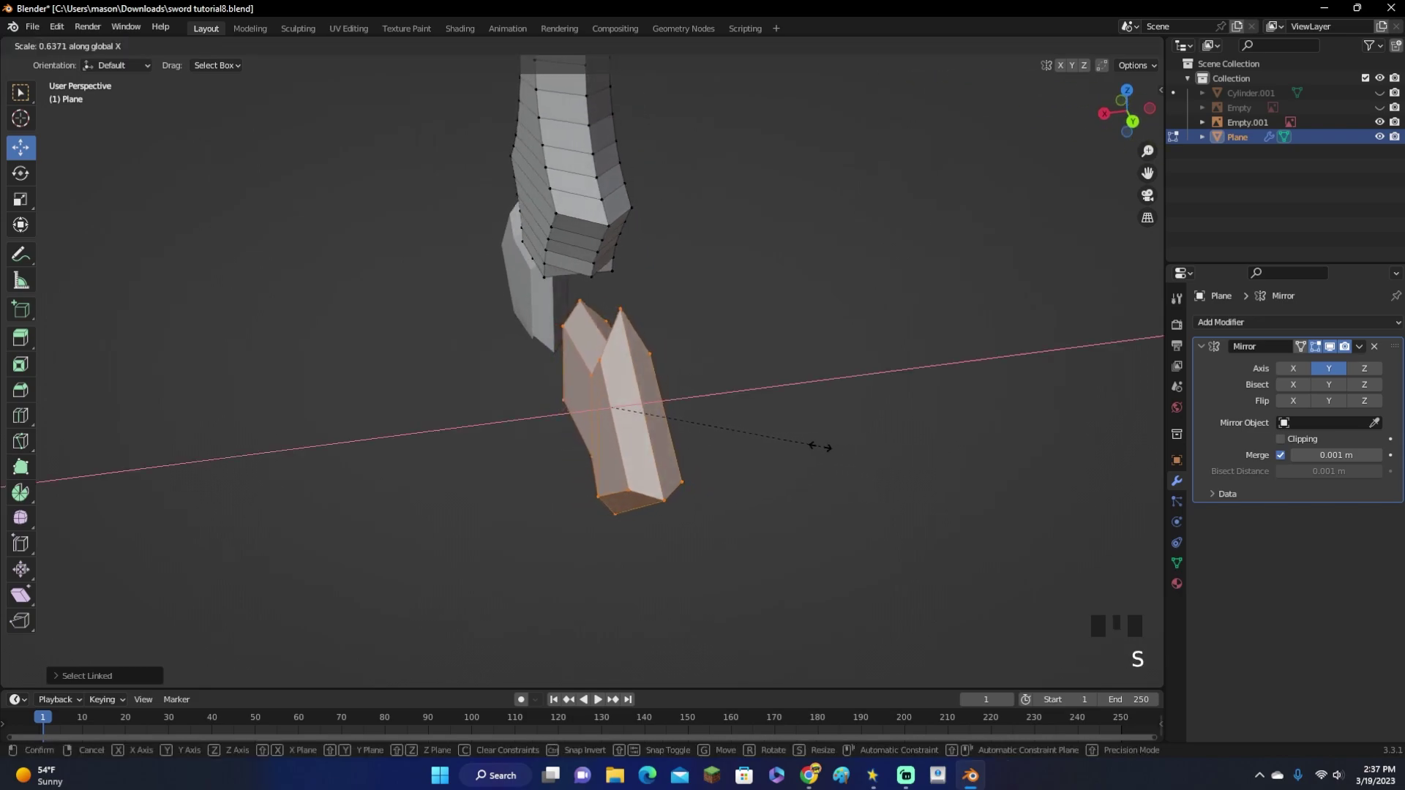
pyautogui.click(818, 446)
# Select the whole linked blade and thin it along X to about 0.89
pyautogui.press('Tab')
pyautogui.scroll(-3, 822, 449)
pyautogui.keyDown('shift'); pyautogui.moveTo(822, 448); pyautogui.dragTo(515, 500, button='middle'); pyautogui.keyUp('shift')
pyautogui.scroll(-2, 515, 500)
pyautogui.press('Tab')
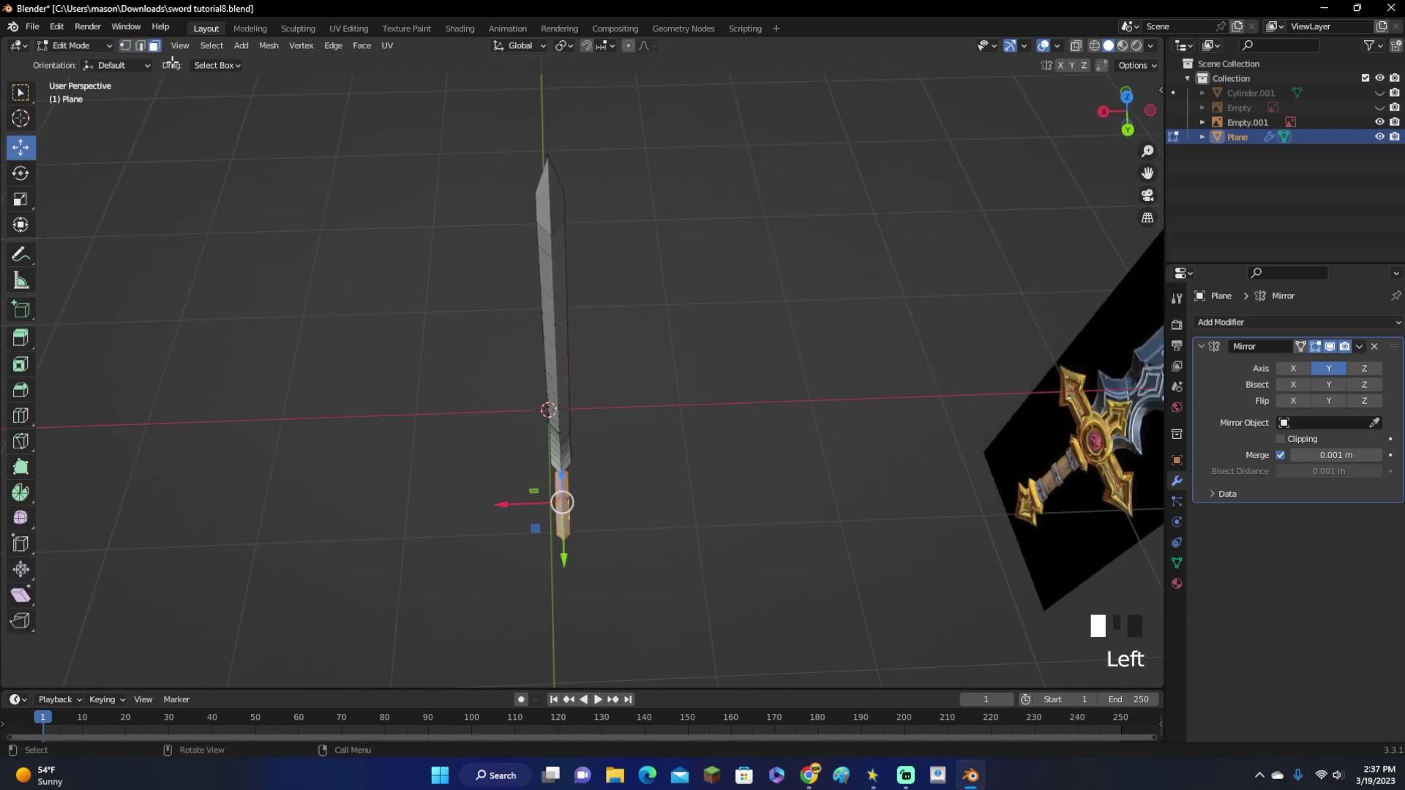
pyautogui.click(553, 292)
pyautogui.hotkey('ctrl', 'l')
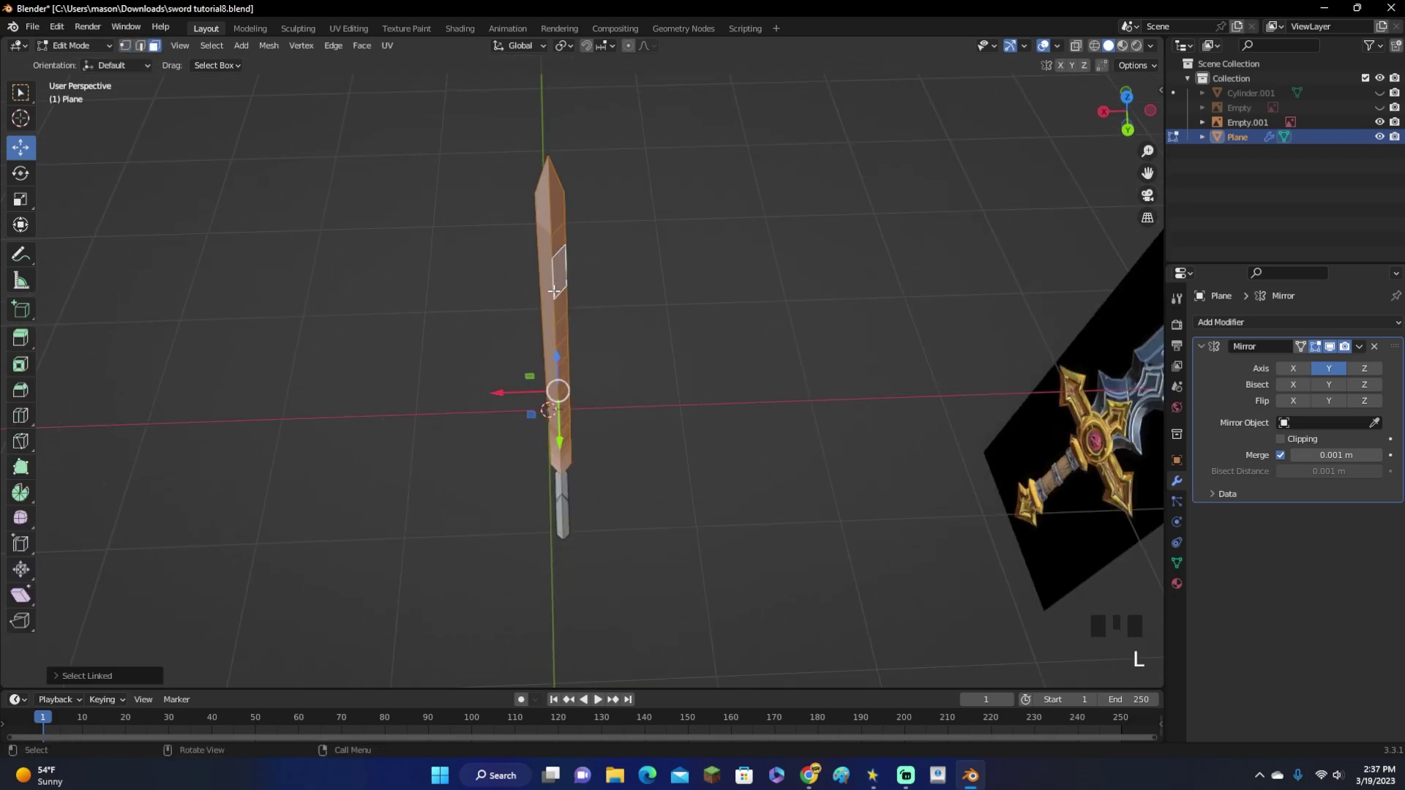
pyautogui.moveTo(705, 333); pyautogui.dragTo(735, 334, button='middle')
pyautogui.press('s')
pyautogui.press('x')
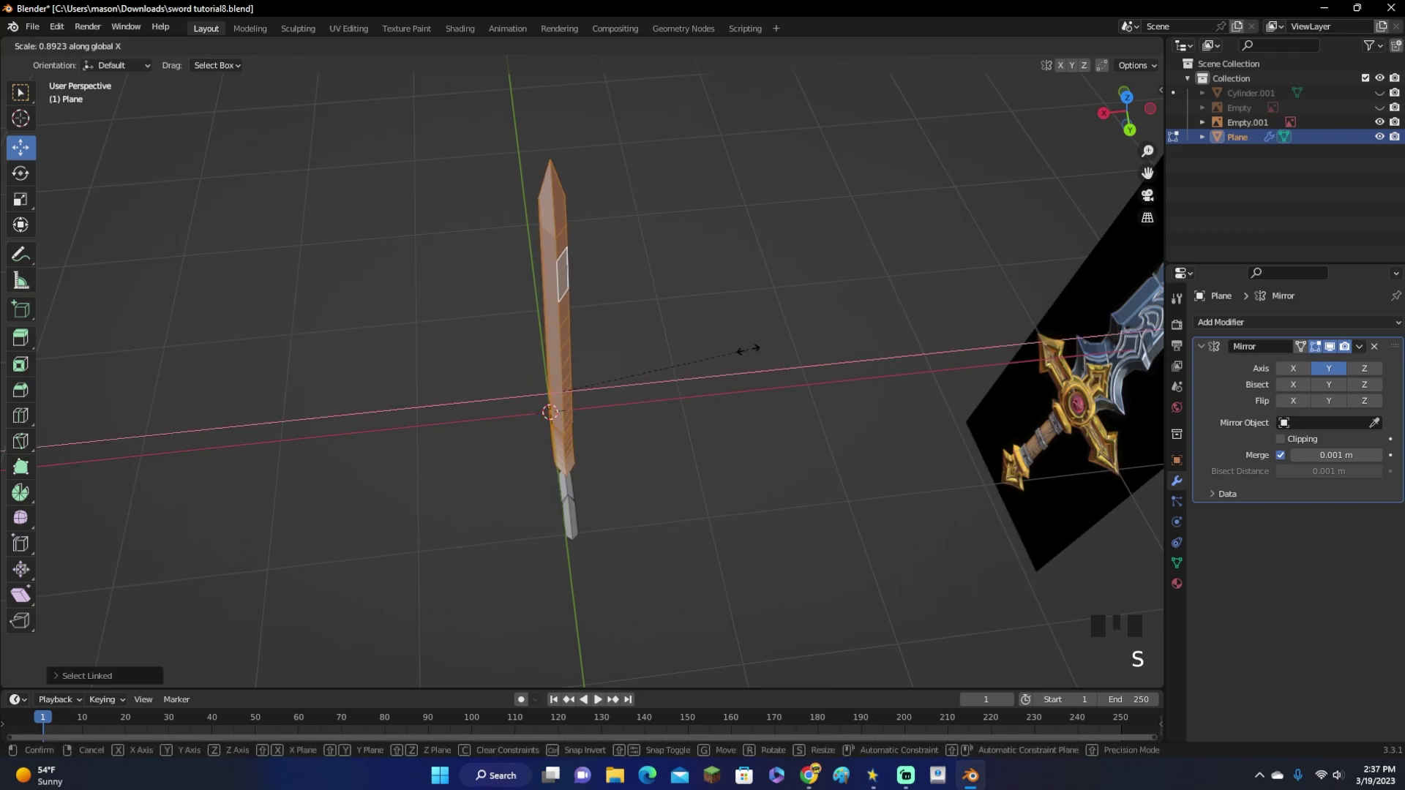
pyautogui.click(738, 349)
# Return to Object Mode, check the sword against the reference, and apply its Mirror modifier
pyautogui.press('Tab')
pyautogui.moveTo(731, 349); pyautogui.dragTo(866, 351, button='middle')
pyautogui.scroll(2, 846, 384)
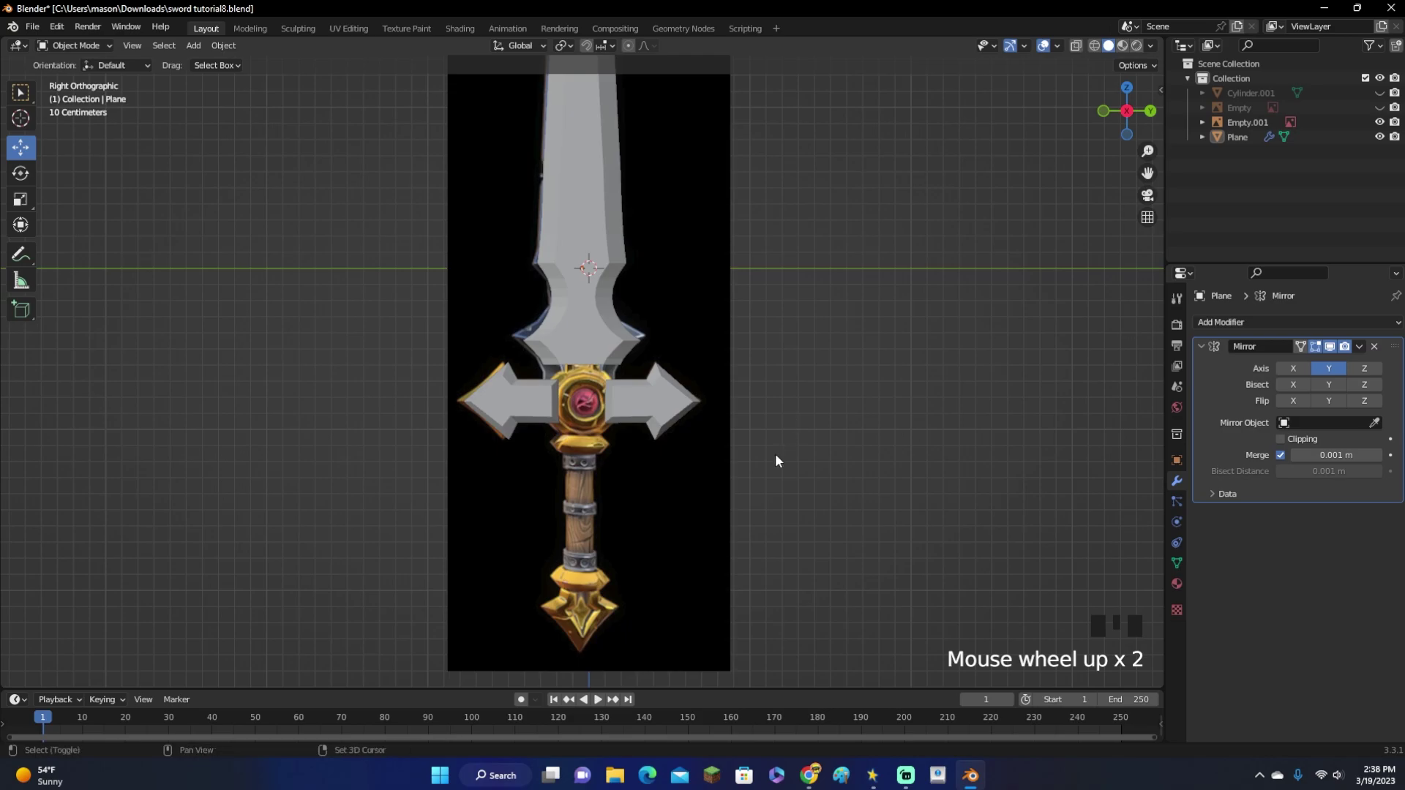
pyautogui.keyDown('shift'); pyautogui.moveTo(779, 448); pyautogui.dragTo(746, 363, button='middle'); pyautogui.keyUp('shift')
pyautogui.keyDown('shift'); pyautogui.moveTo(626, 422); pyautogui.dragTo(632, 506, button='middle'); pyautogui.keyUp('shift')
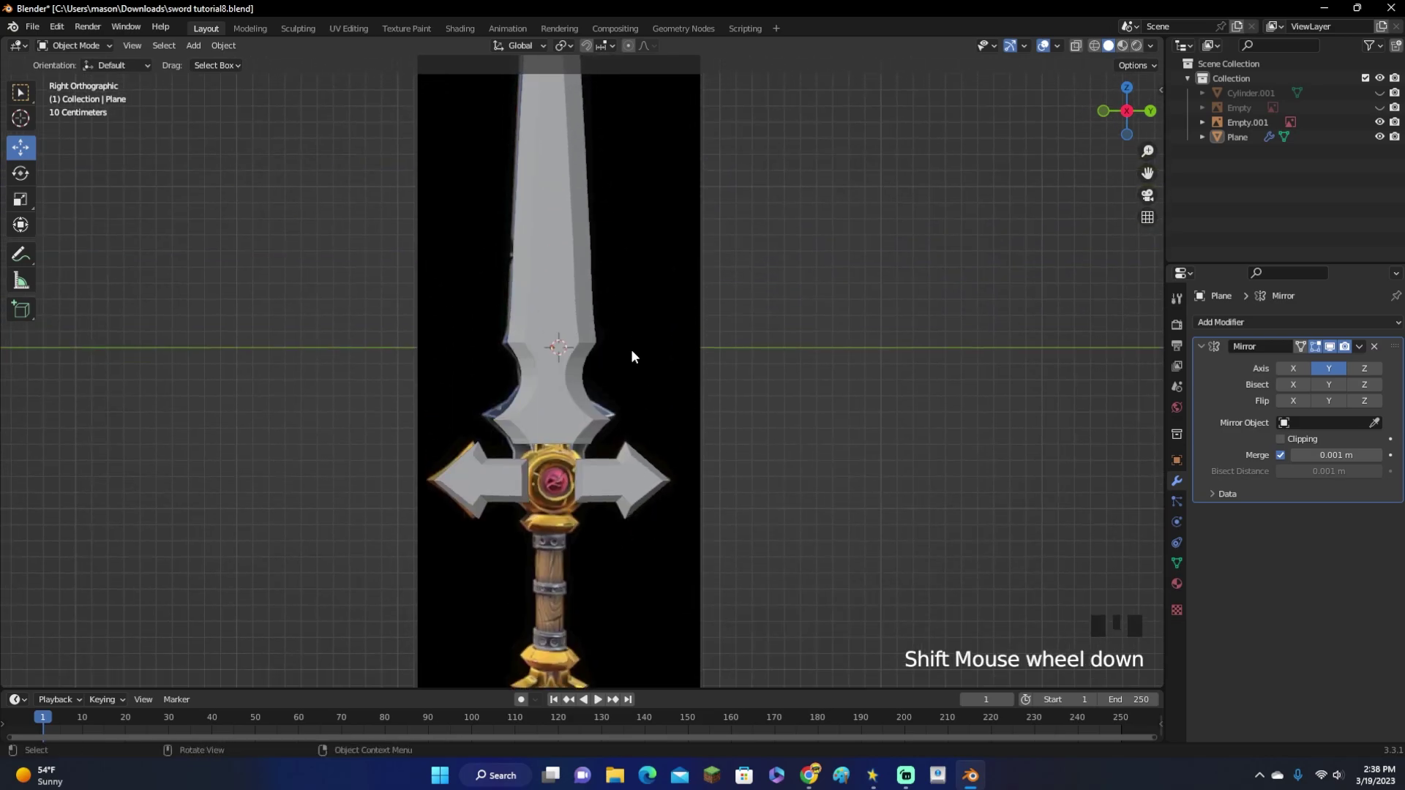
pyautogui.scroll(-2, 634, 356)
pyautogui.moveTo(652, 410); pyautogui.dragTo(686, 453, button='middle')
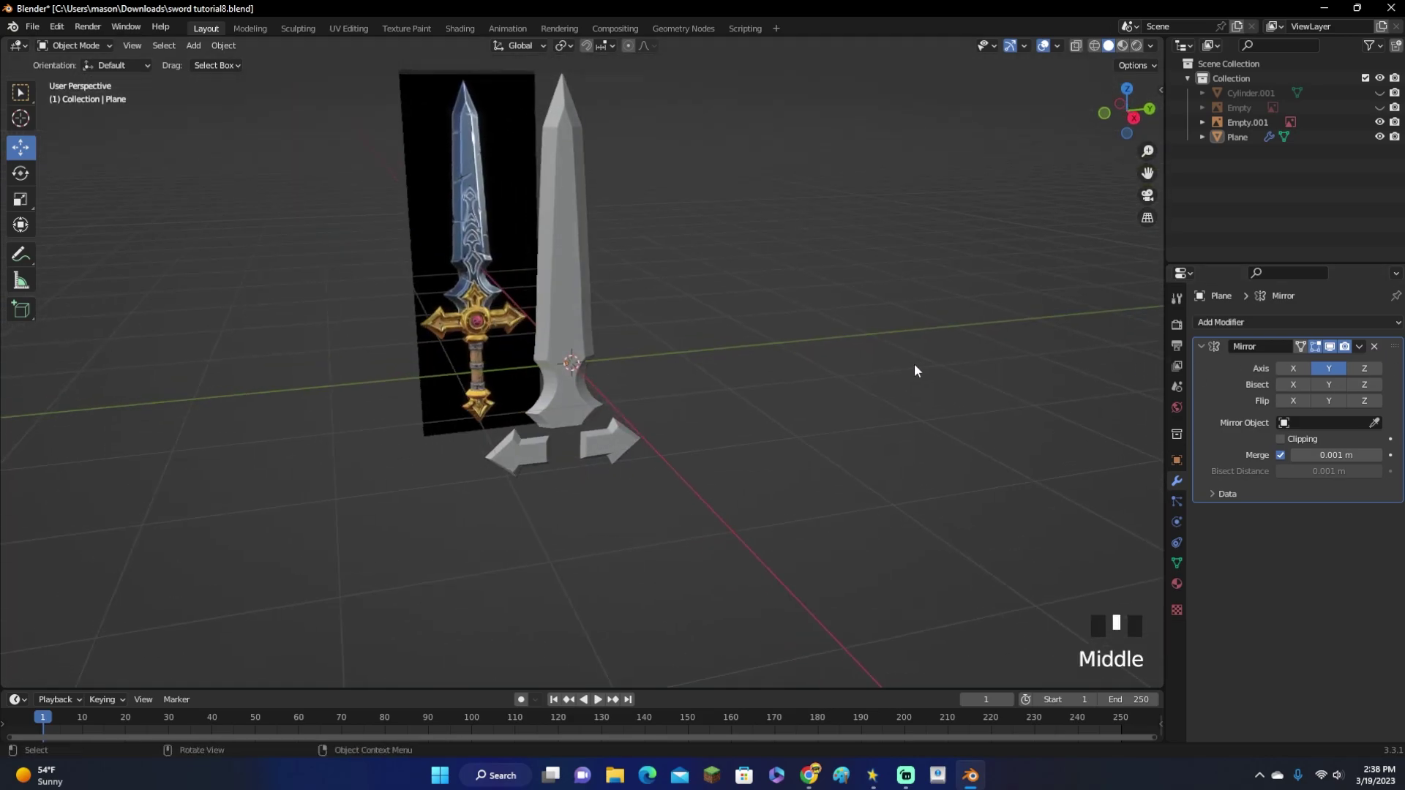
pyautogui.click(1359, 346)
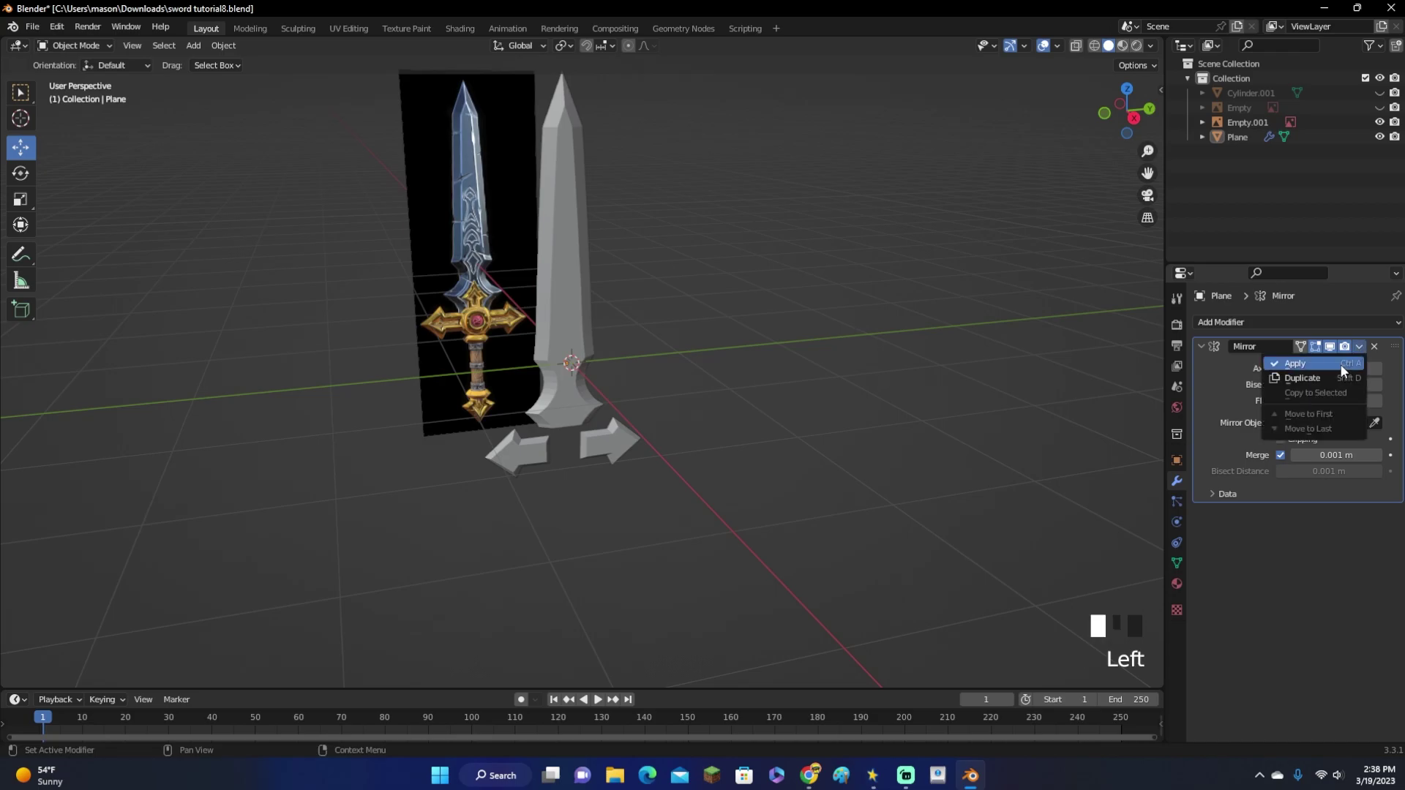
pyautogui.click(1340, 363)
# Add a mesh cylinder in the right side view and rotate it 90° about the Y axis
pyautogui.moveTo(763, 357); pyautogui.dragTo(1111, 119, button='middle')
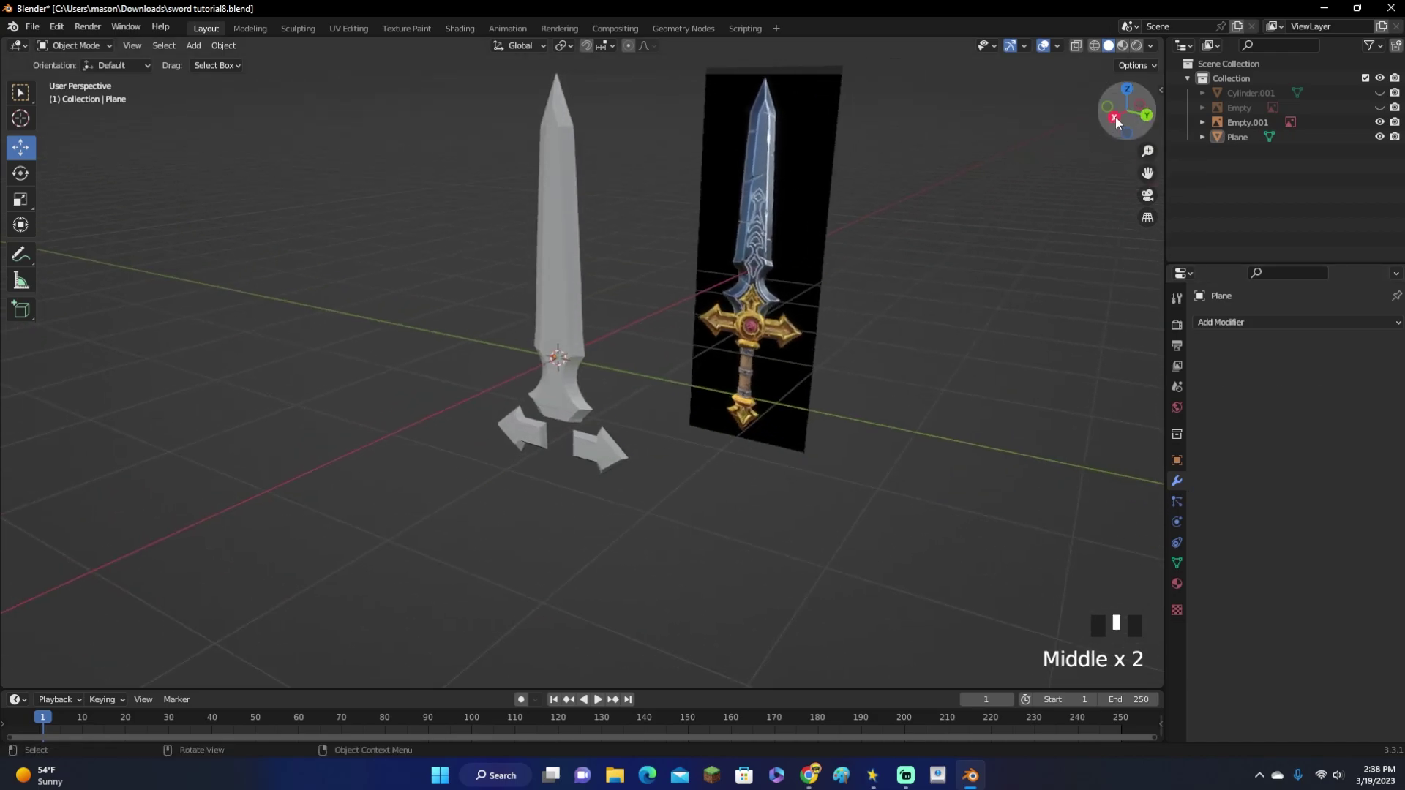
pyautogui.click(1110, 115)
pyautogui.hotkey('shift', 'a')
pyautogui.moveTo(758, 454)
pyautogui.click(803, 483)
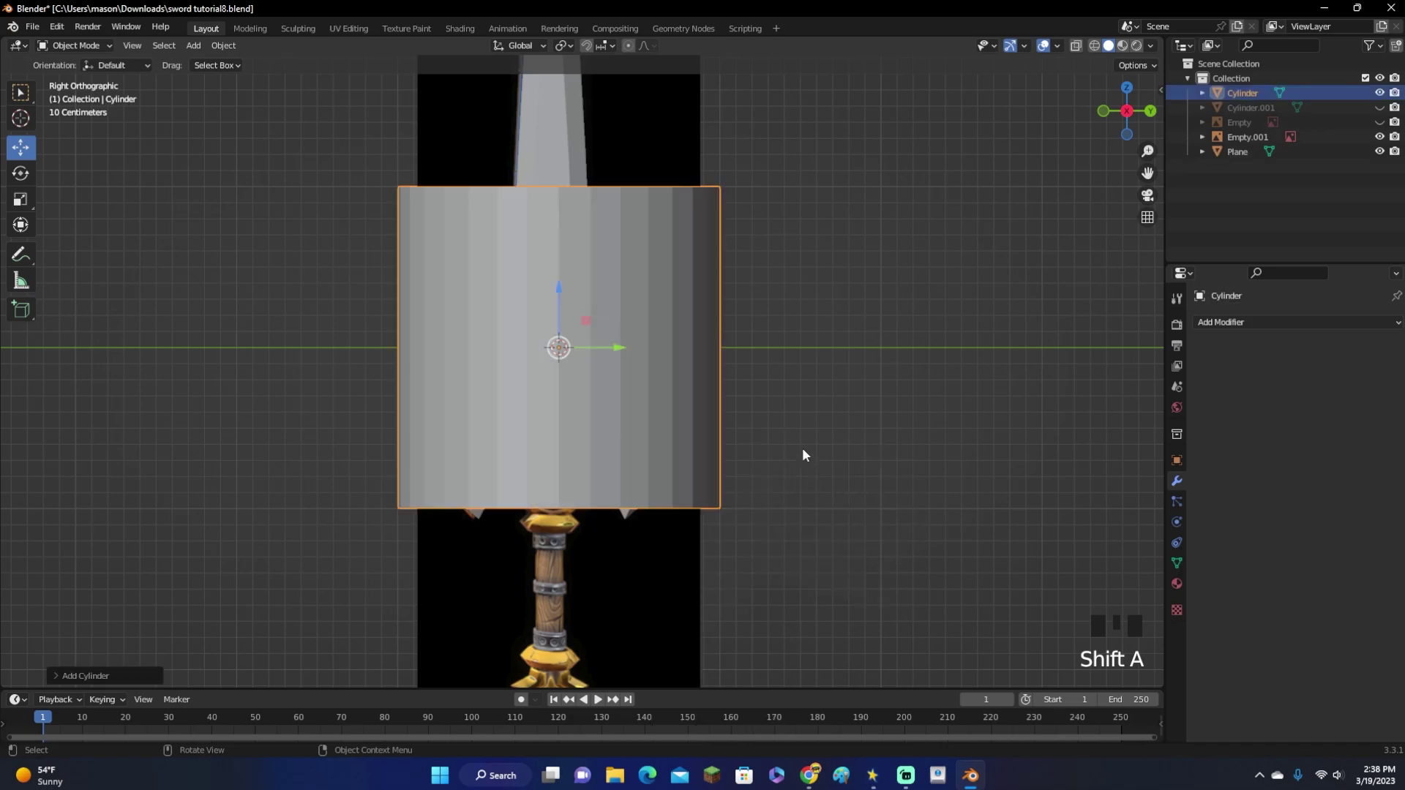
pyautogui.scroll(-2, 803, 440)
pyautogui.press('r')
pyautogui.press('y')
pyautogui.press('9')
pyautogui.press('0')
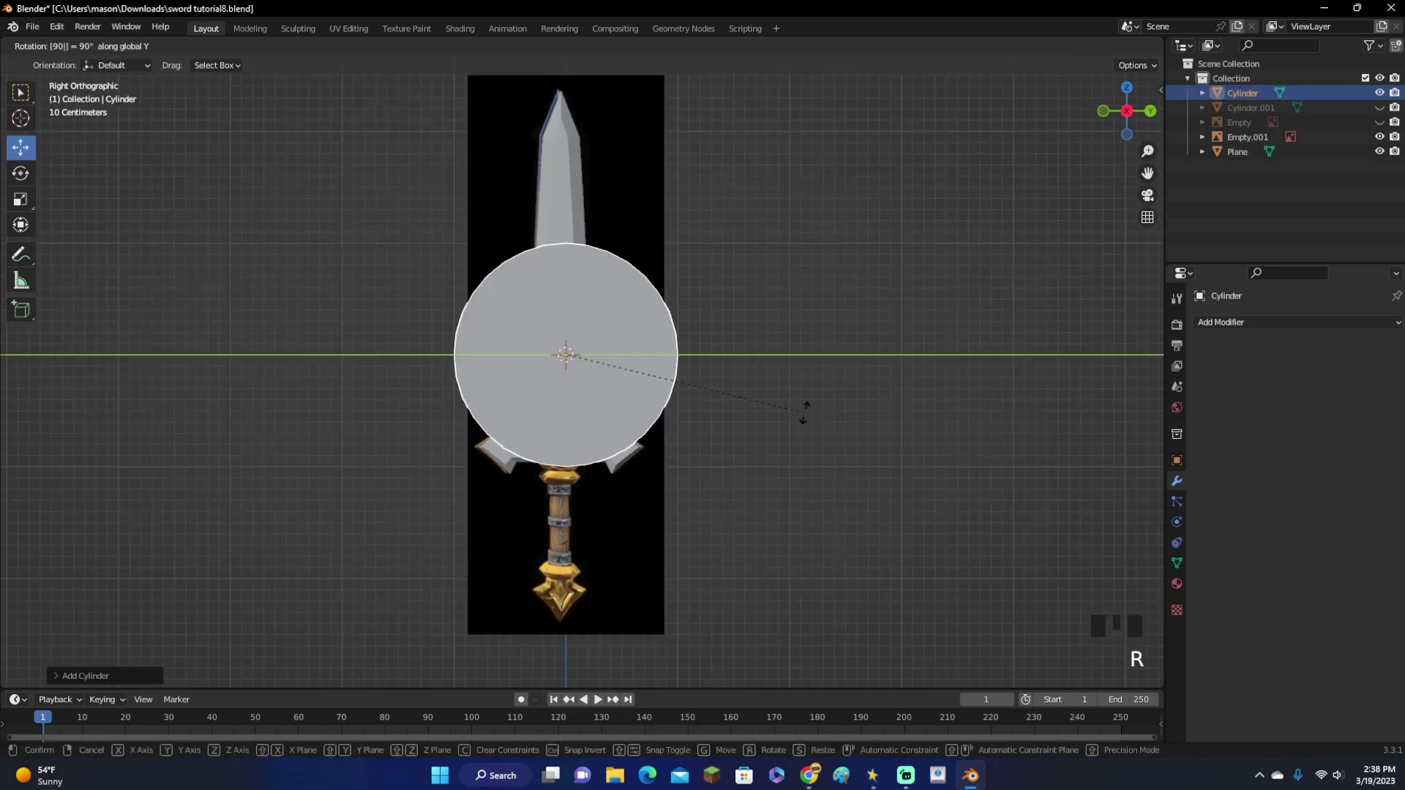
pyautogui.press('Return')
# Enter Edit Mode on the cylinder and flatten it into a thin disc by scaling along X
pyautogui.press('Tab')
pyautogui.moveTo(803, 412); pyautogui.dragTo(957, 455, button='middle')
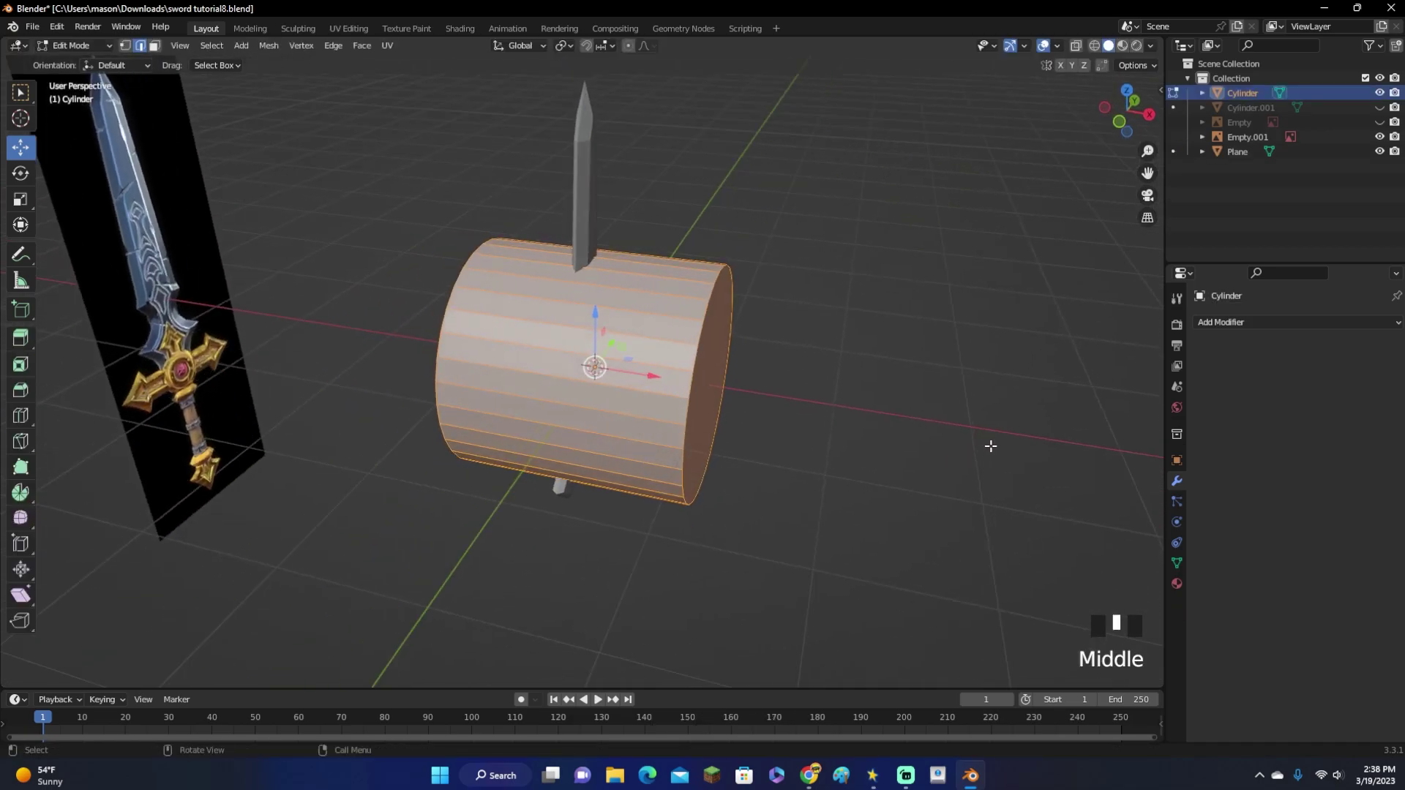
pyautogui.press('s')
pyautogui.press('x')
pyautogui.click(795, 356)
# Lower the disc to the crossguard's centre and shrink it to about the size of the reference's round medallion
pyautogui.click(1150, 115)
pyautogui.moveTo(566, 315); pyautogui.dragTo(769, 464)
pyautogui.press('s')
pyautogui.click(613, 447)
# Switch to wireframe shading and align the disc with the medallion between the two crossguard arms
pyautogui.scroll(2, 659, 475)
pyautogui.keyDown('shift'); pyautogui.moveTo(686, 522); pyautogui.dragTo(754, 448, button='middle'); pyautogui.keyUp('shift')
pyautogui.scroll(2, 756, 371)
pyautogui.press('z')
pyautogui.scroll(3, 793, 382)
pyautogui.press('g')
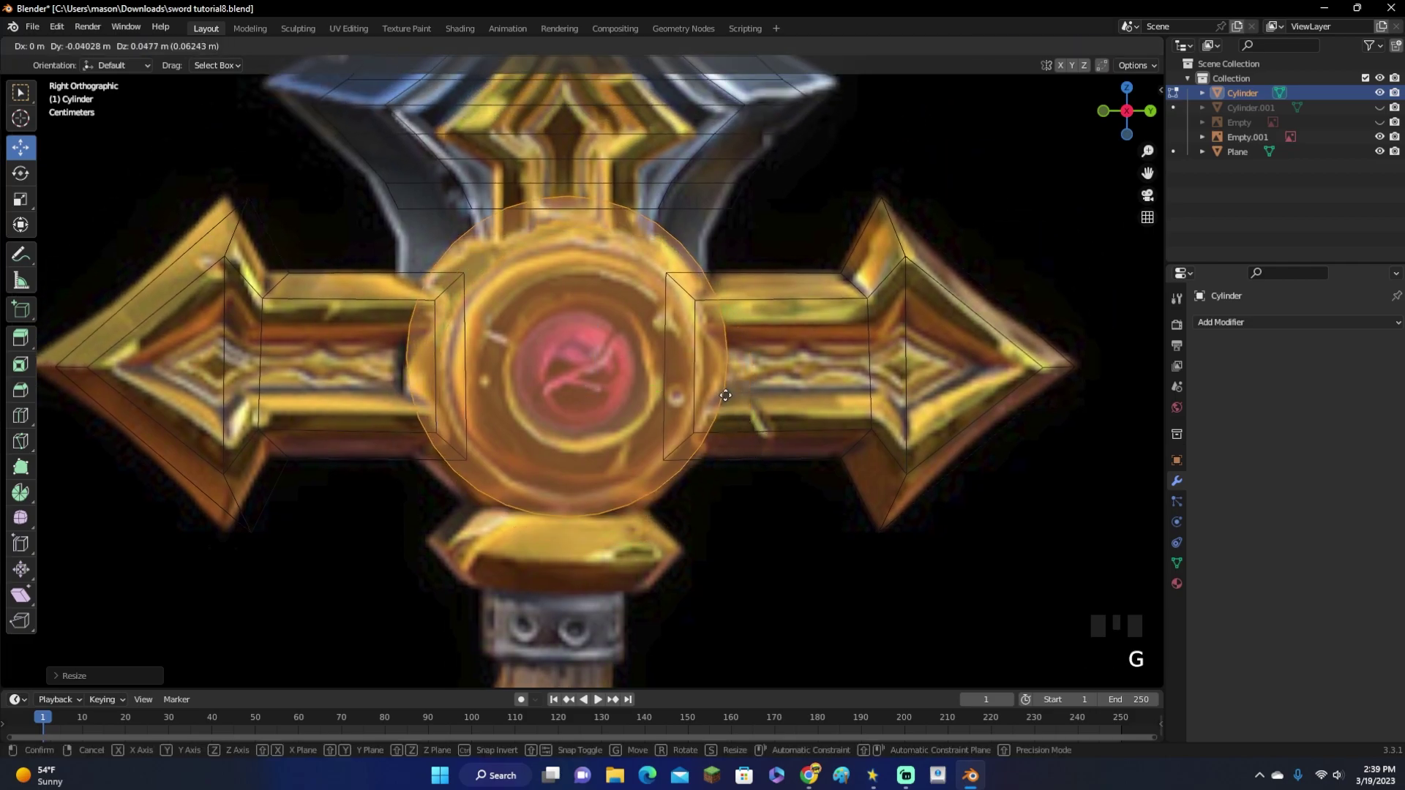
pyautogui.click(727, 400)
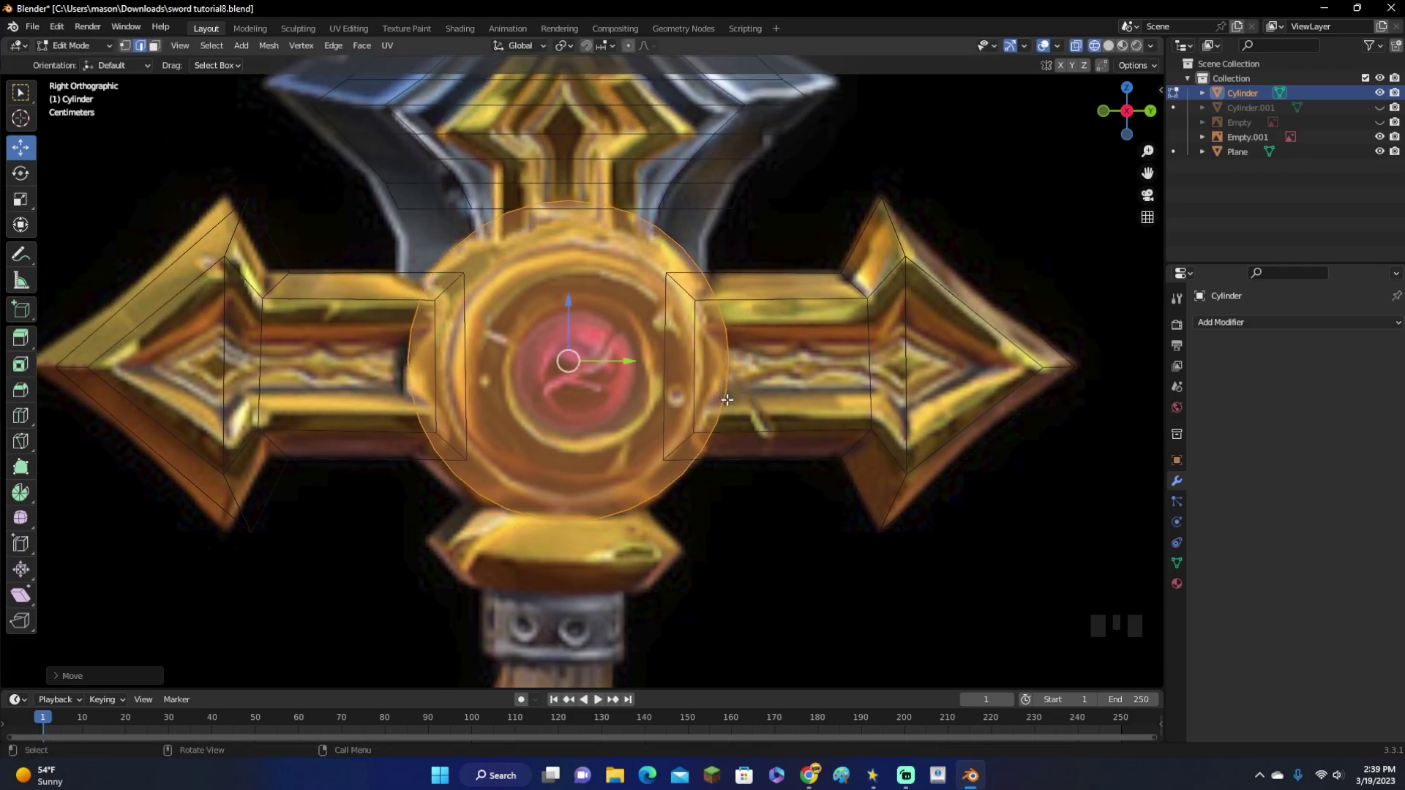
pyautogui.click(567, 320)
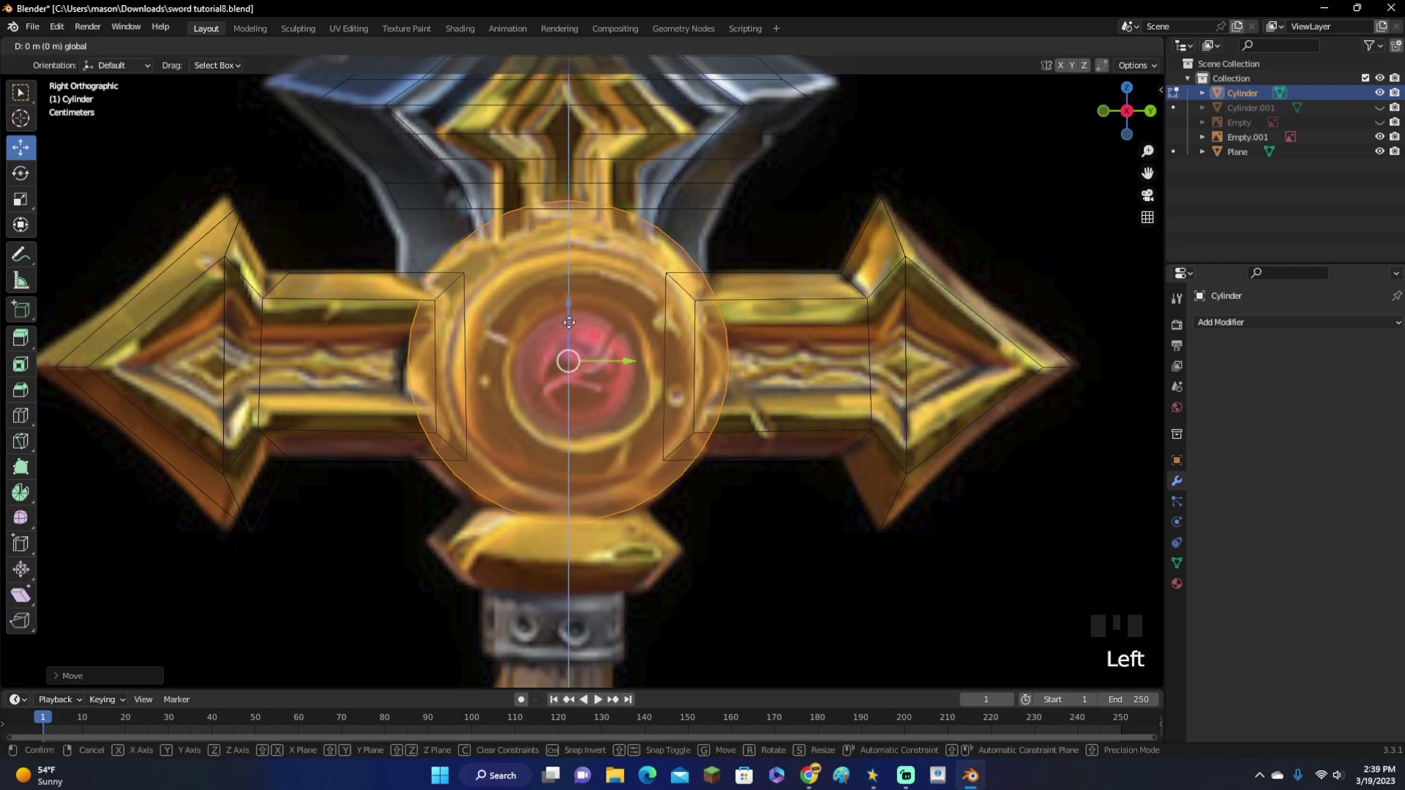
pyautogui.scroll(-7, 557, 366)
pyautogui.scroll(1, 542, 385)
pyautogui.scroll(6, 541, 385)
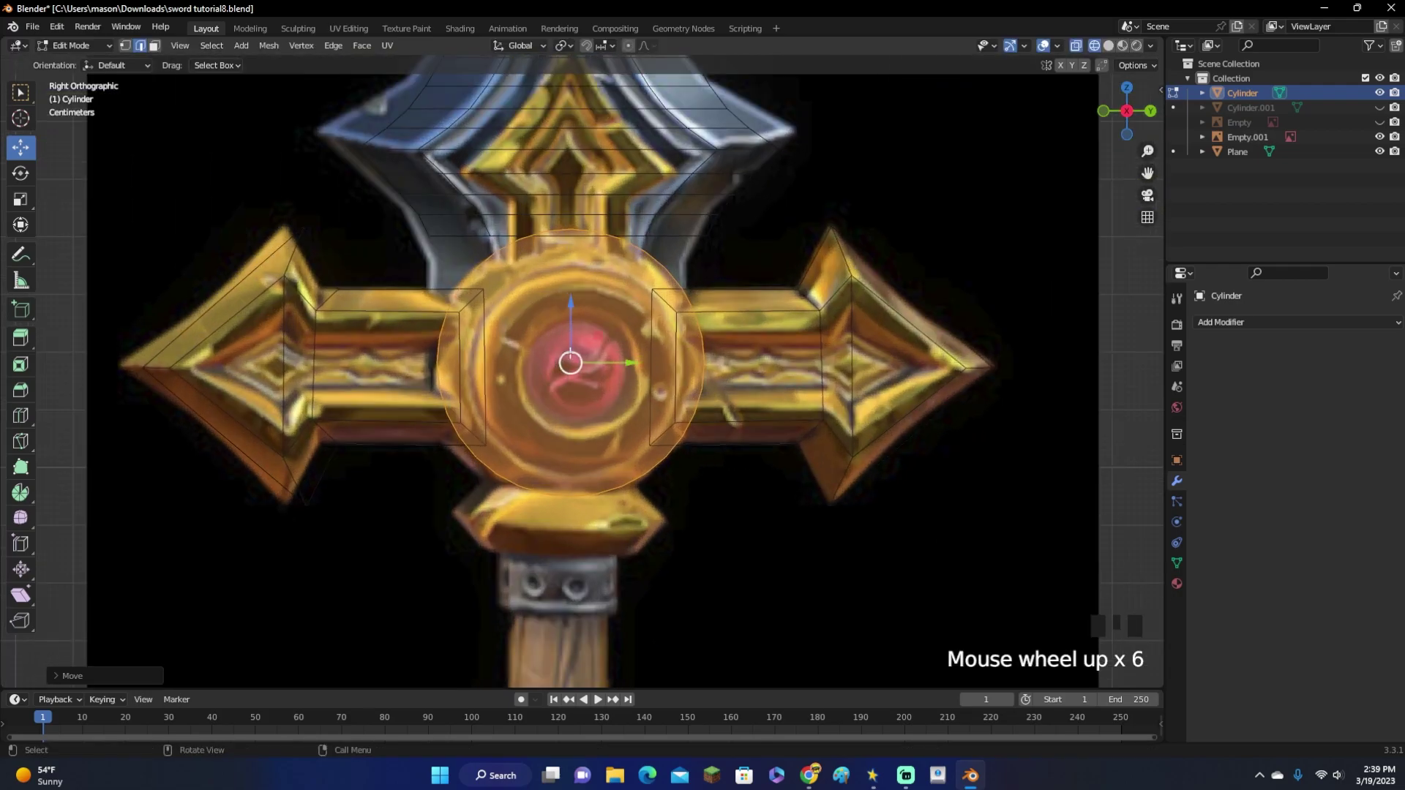
# Move the disc along the X axis to centre it on the thickness of the crossguard
pyautogui.moveTo(574, 361); pyautogui.dragTo(659, 351, button='middle')
pyautogui.click(1117, 129)
pyautogui.moveTo(729, 366); pyautogui.dragTo(683, 365)
pyautogui.moveTo(682, 365); pyautogui.dragTo(573, 376, button='middle')
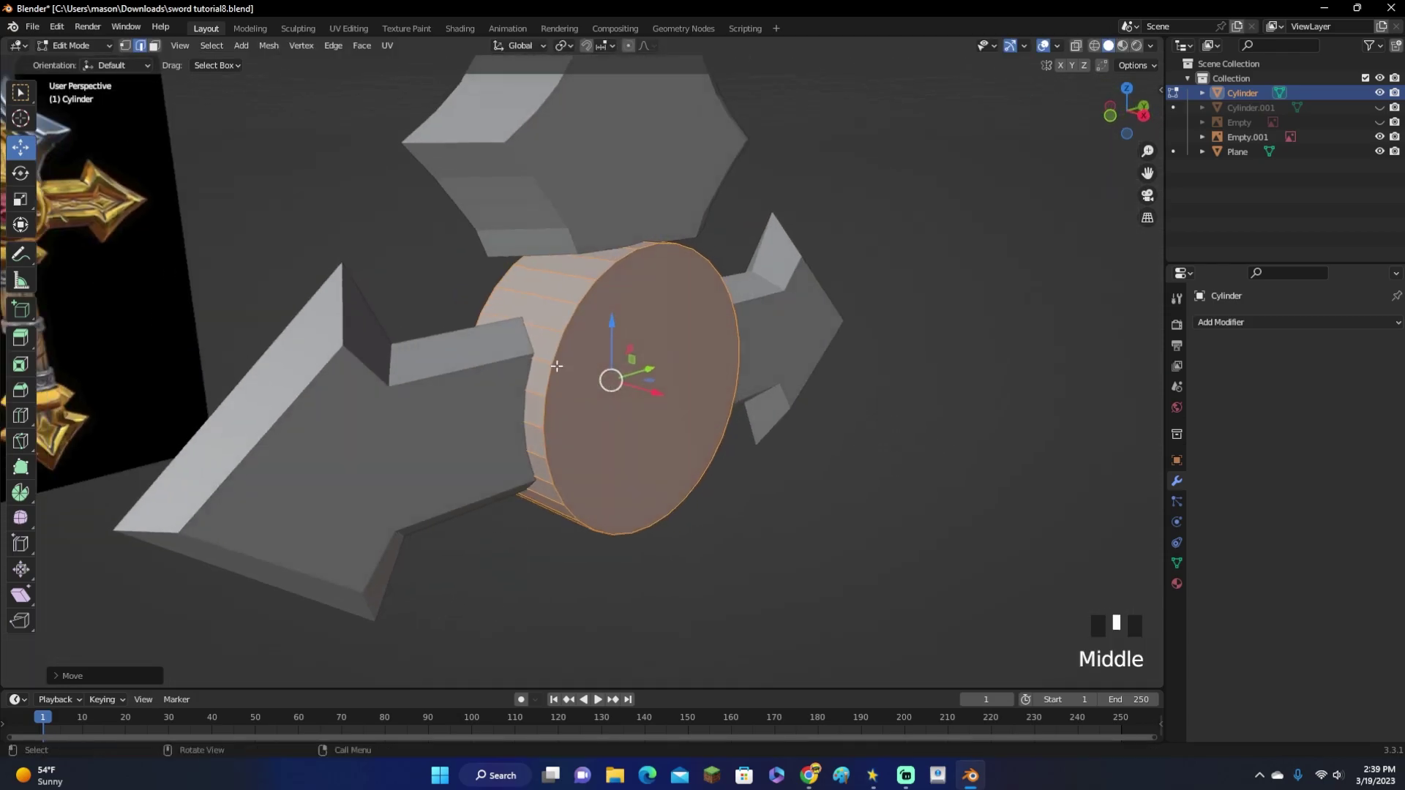
# Bevel the rims of the disc's front and back faces with 3 segments and a width of about 0.04 m
pyautogui.click(155, 45)
pyautogui.click(659, 425)
pyautogui.scroll(2, 806, 433)
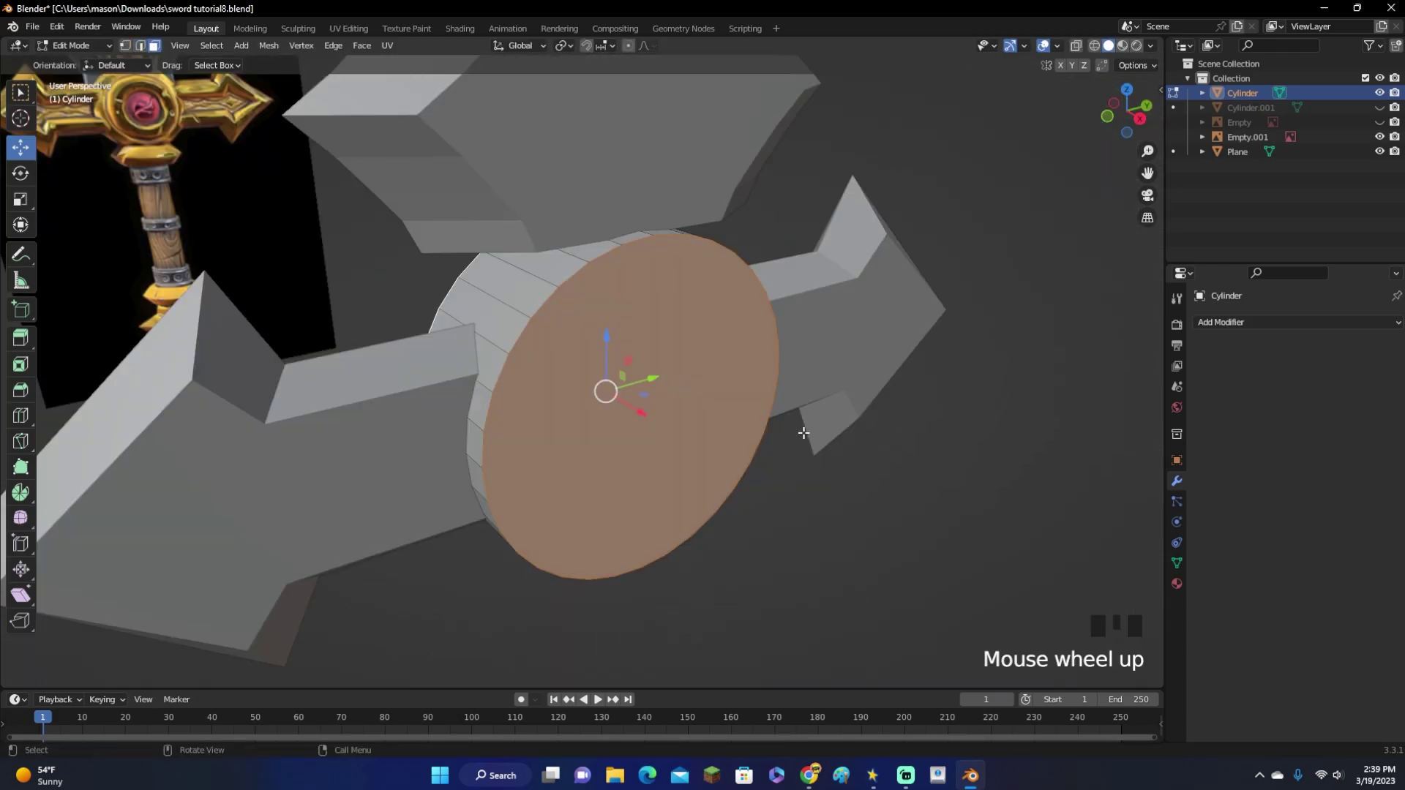
pyautogui.hotkey('ctrl', 'b')
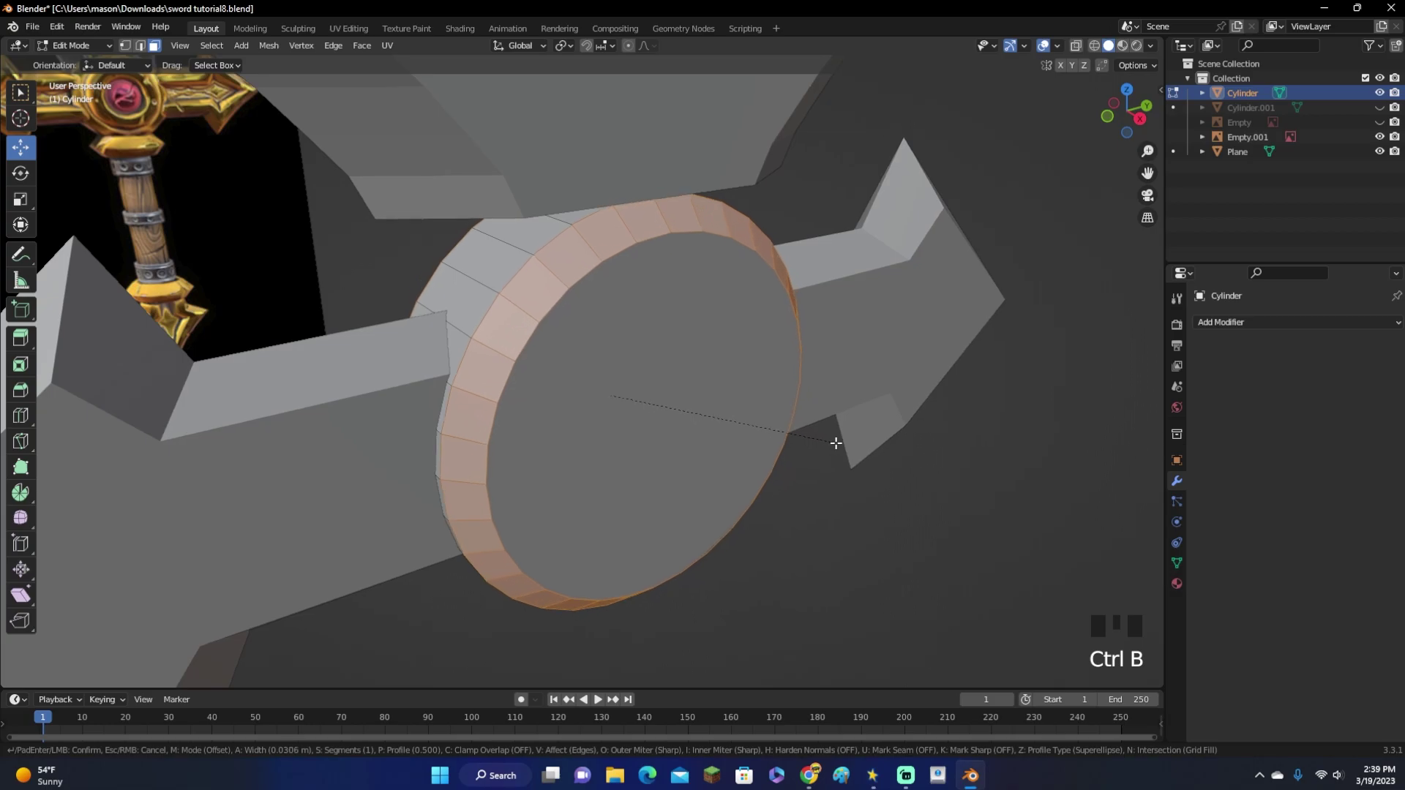
pyautogui.scroll(1, 841, 445)
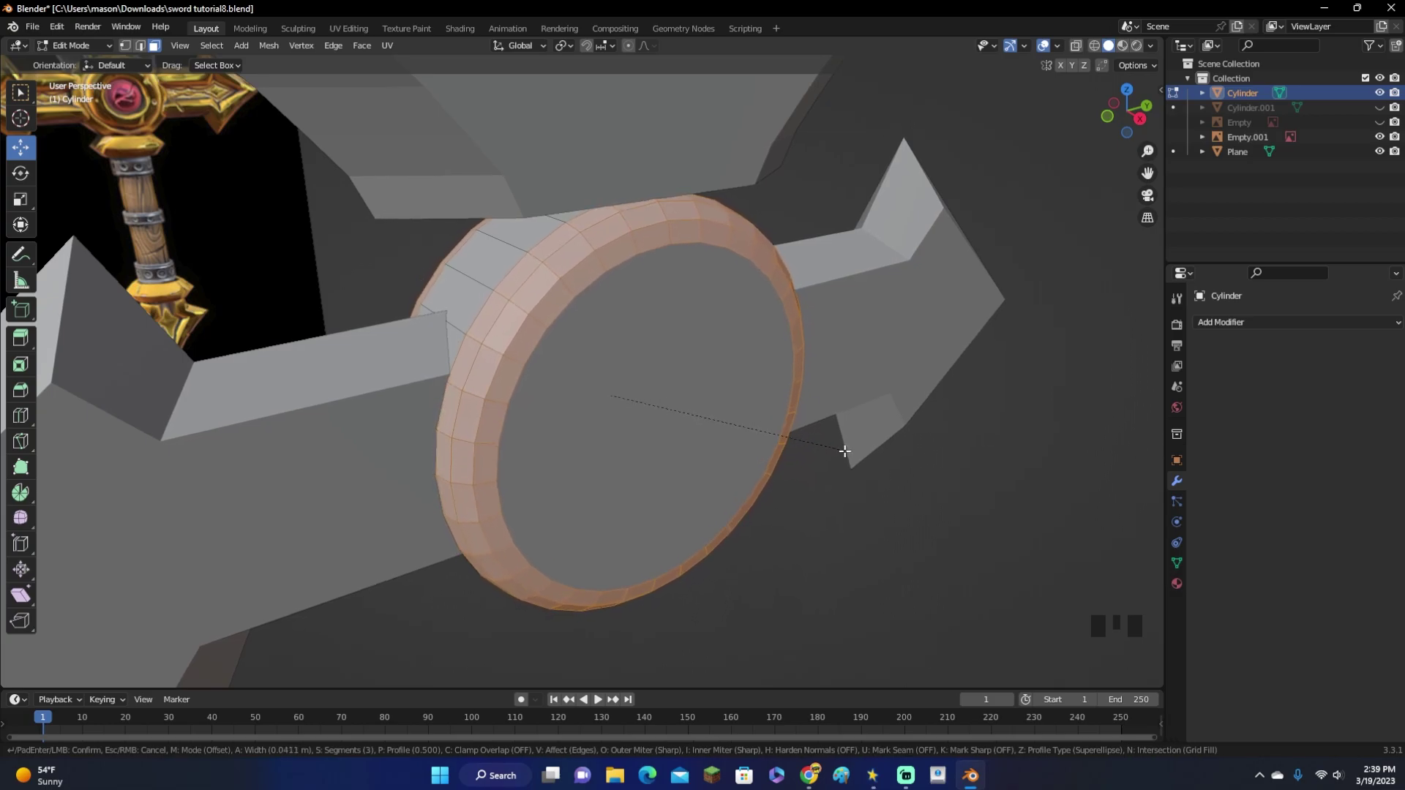
pyautogui.click(851, 455)
# Select the whole bevelled disc and adjust its thickness by scaling it along X
pyautogui.press('l')
pyautogui.moveTo(636, 394); pyautogui.dragTo(722, 339, button='middle')
pyautogui.press('s')
pyautogui.press('x')
pyautogui.click(832, 424)
pyautogui.press('Tab')
pyautogui.press('Tab')
# Inset the disc's front and back faces by about 0.028 m and extrude them inward along their normals as shallow recesses
pyautogui.click(664, 414)
pyautogui.keyDown('shift'); pyautogui.click(652, 354); pyautogui.keyUp('shift')
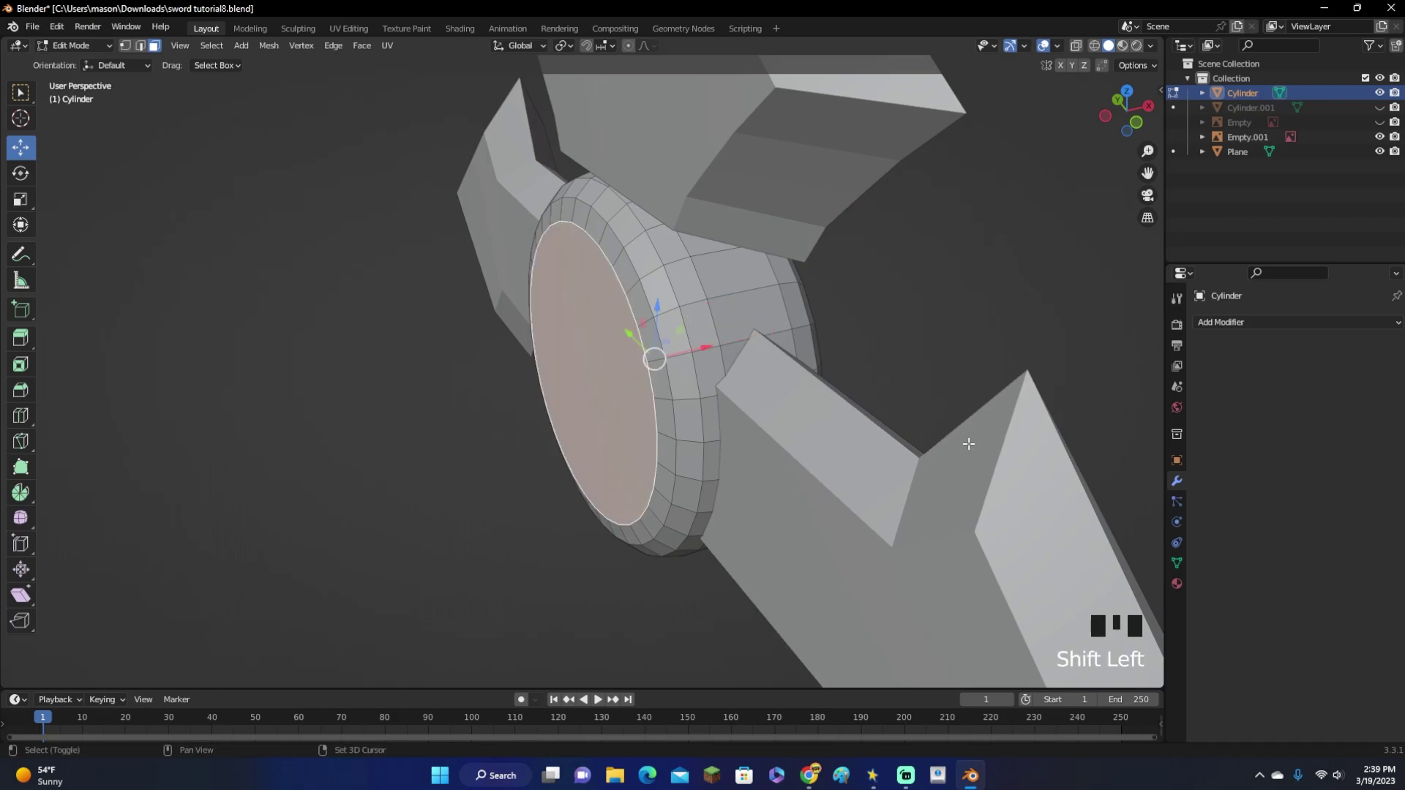
pyautogui.scroll(3, 934, 444)
pyautogui.press('i')
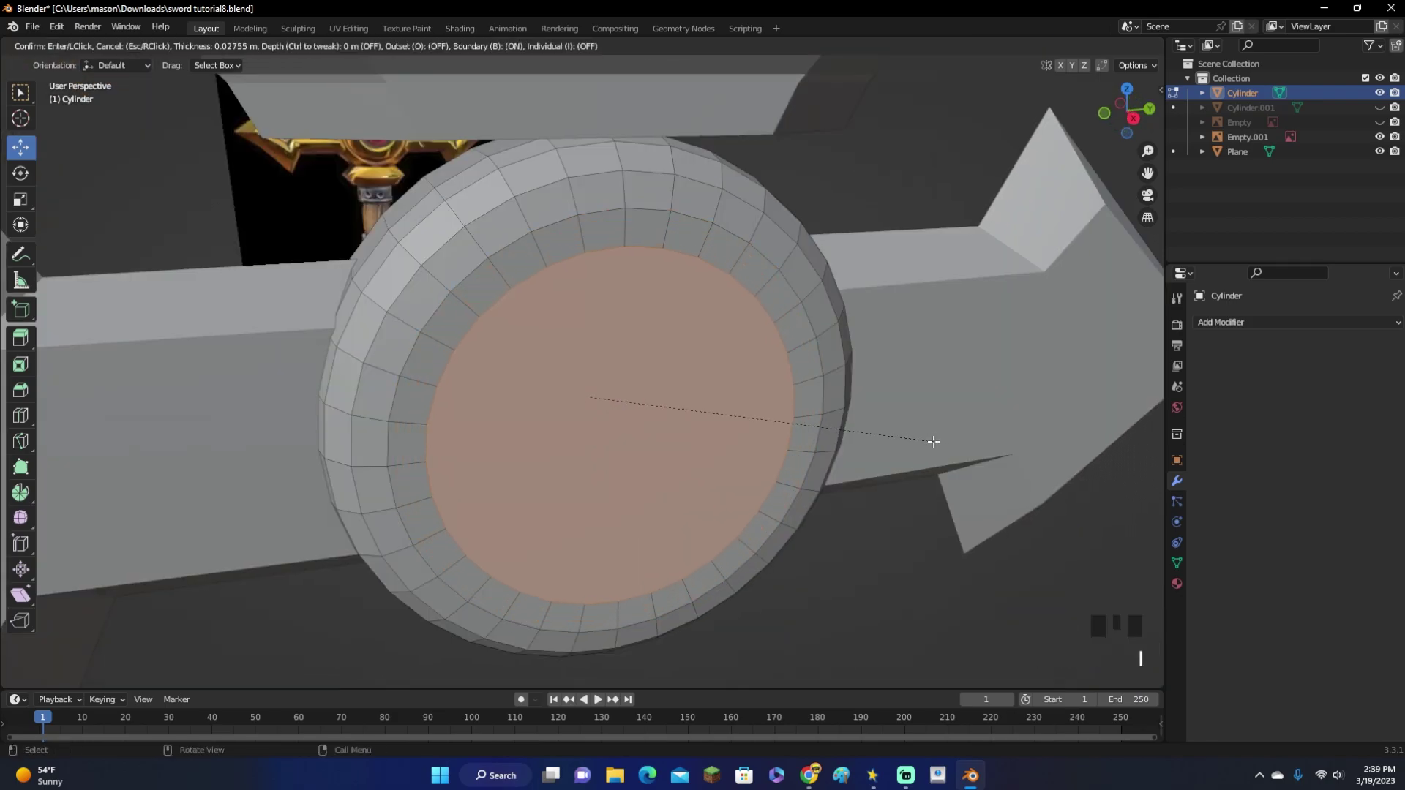
pyautogui.click(933, 441)
pyautogui.moveTo(933, 441); pyautogui.dragTo(972, 450, button='middle')
pyautogui.hotkey('alt', 'e')
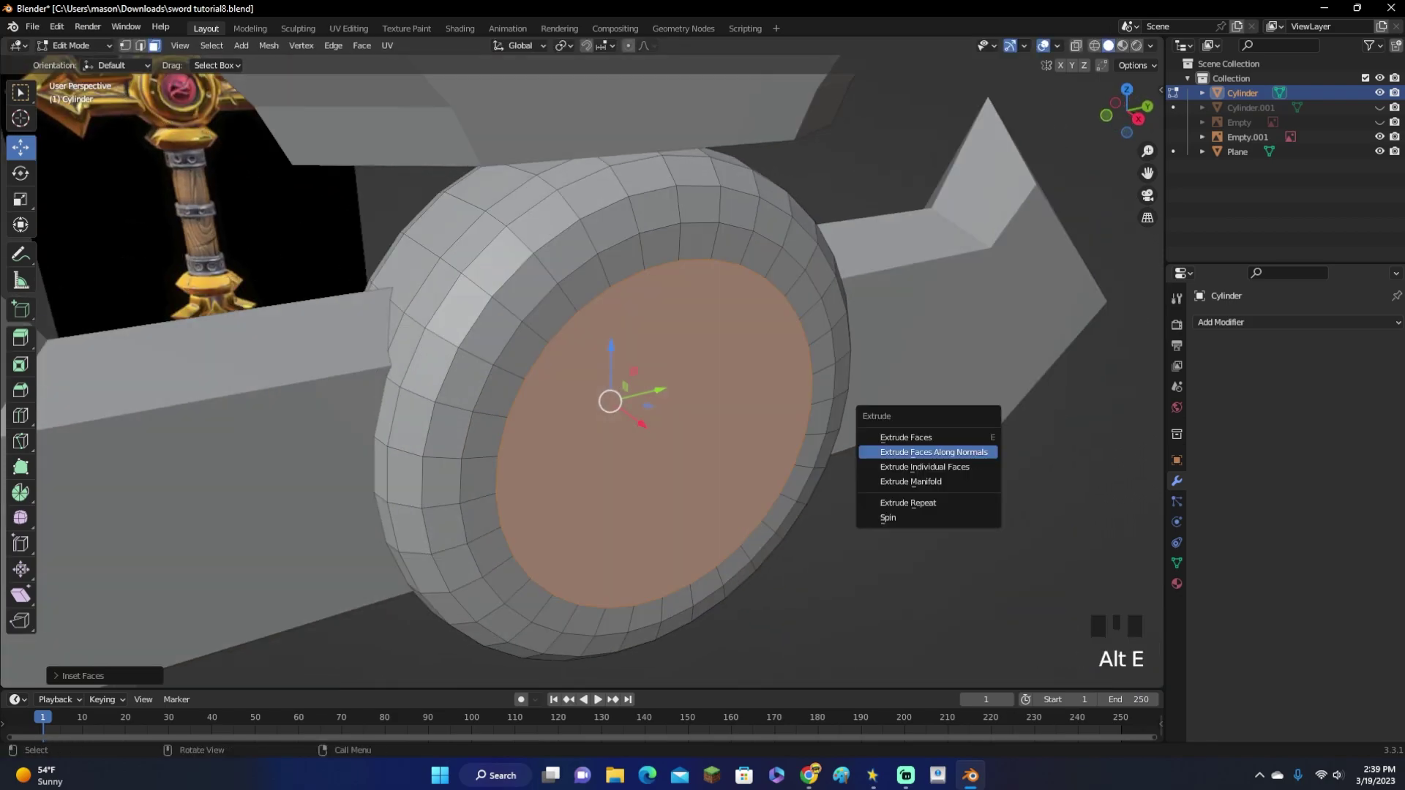
pyautogui.click(972, 452)
pyautogui.click(973, 466)
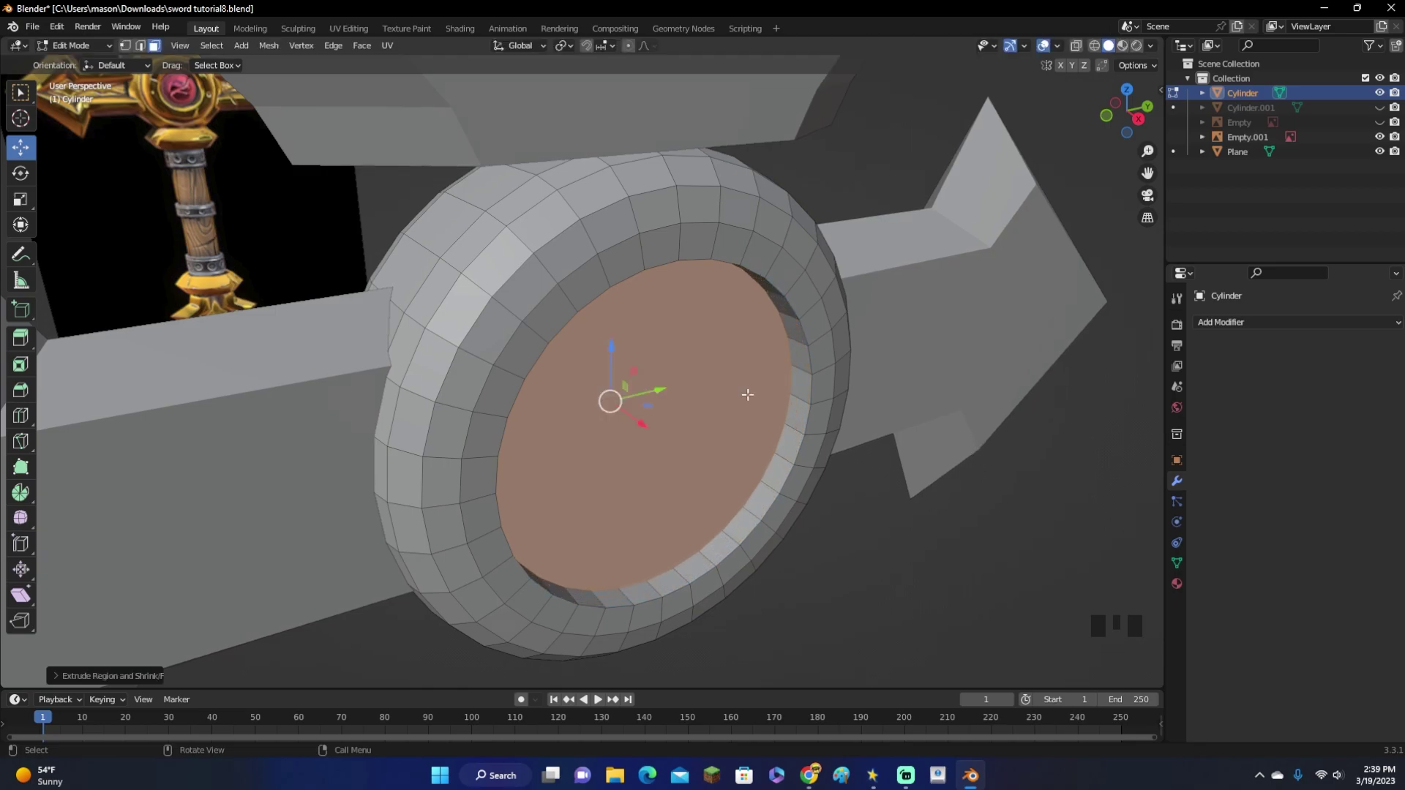
# Bevel the outer edge loops of both recesses with 3 segments and a width of about 0.017 m
pyautogui.click(140, 46)
pyautogui.click(773, 502)
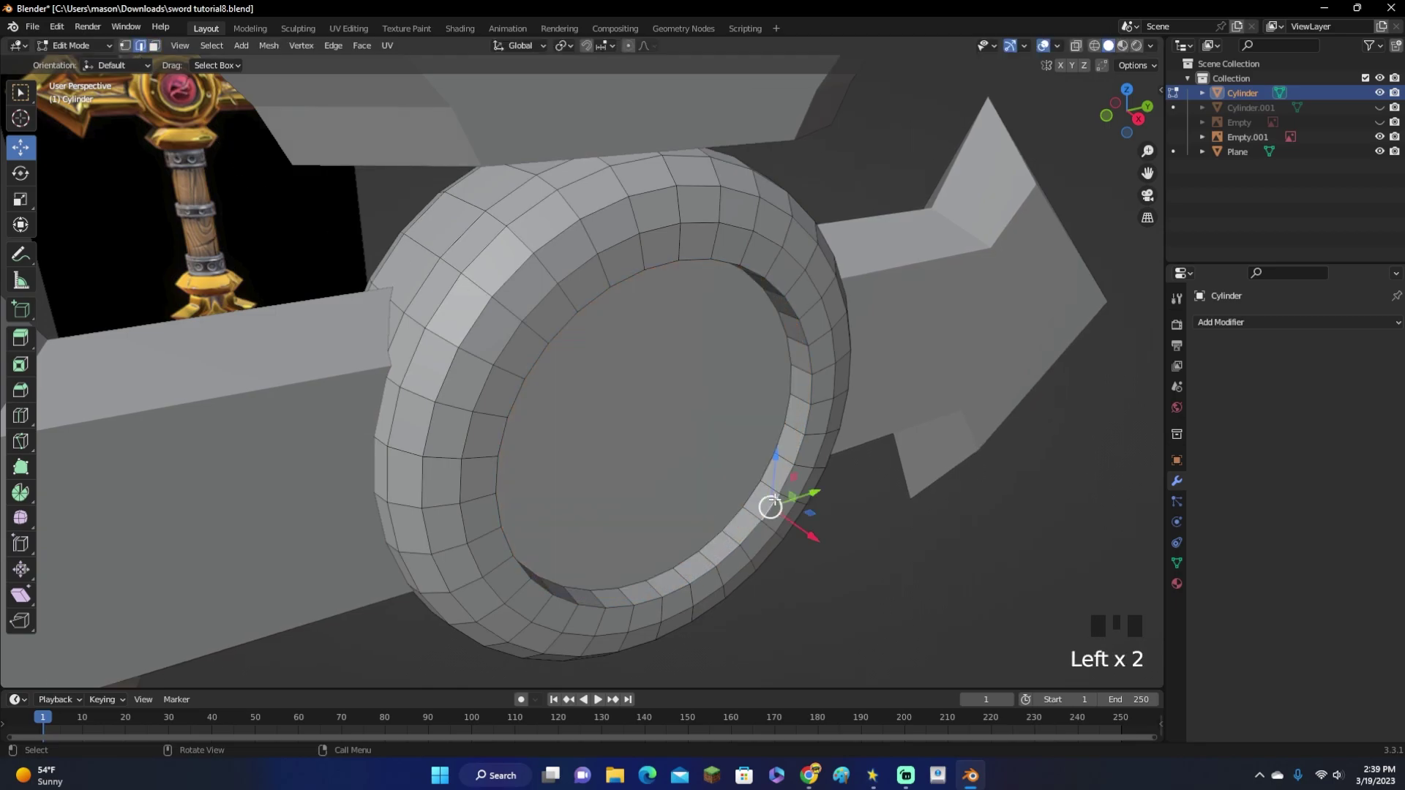
pyautogui.keyDown('alt'); pyautogui.click(773, 502); pyautogui.keyUp('alt')
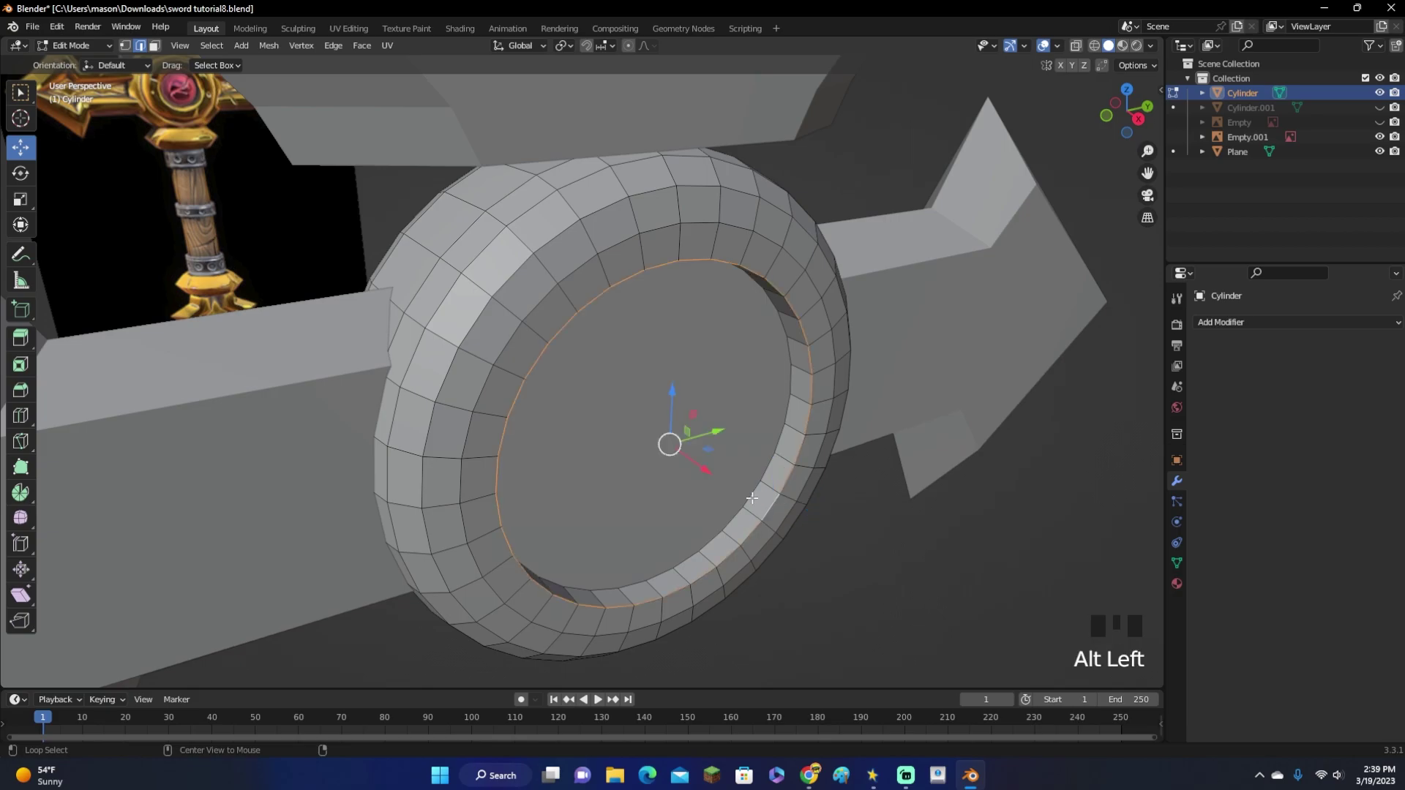
pyautogui.moveTo(773, 502); pyautogui.dragTo(795, 483, button='middle')
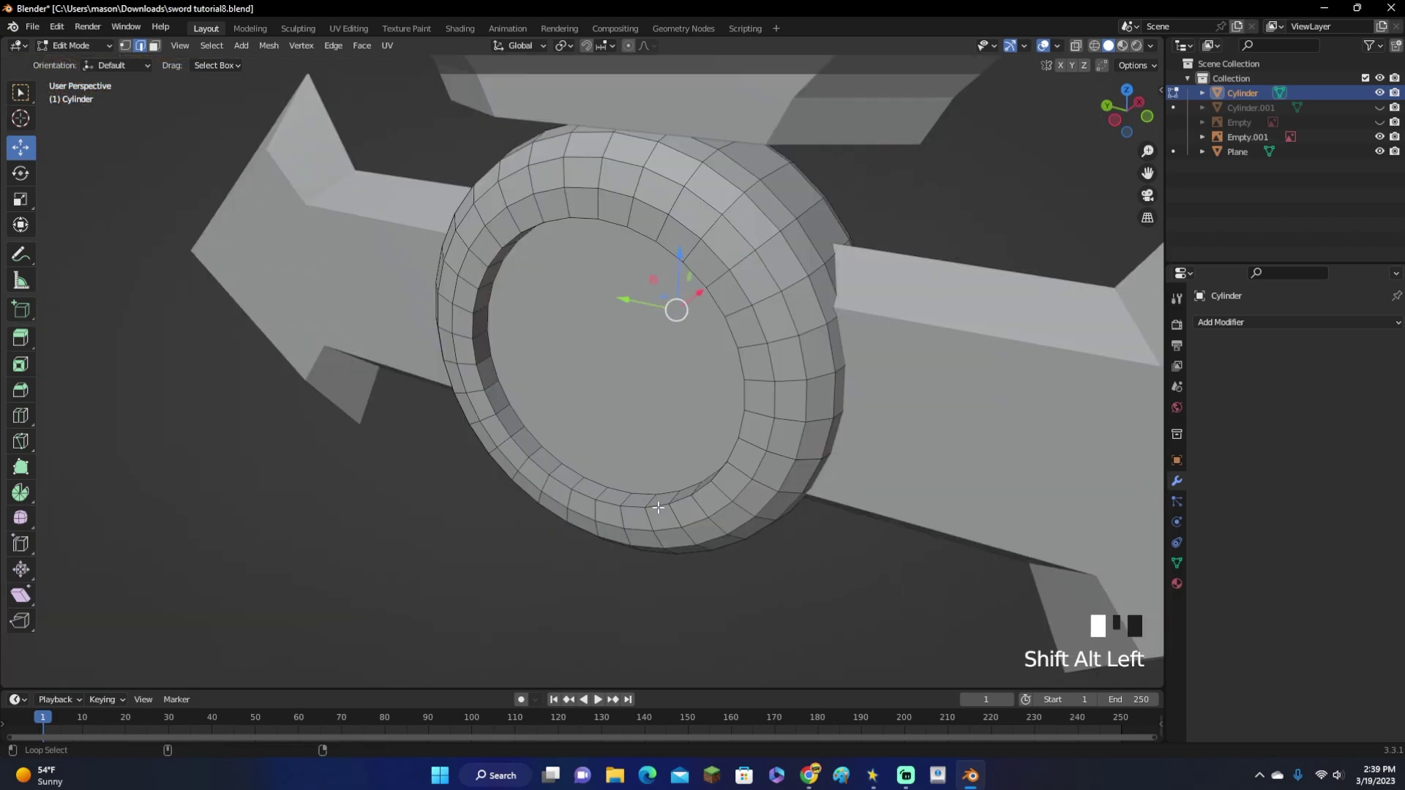
pyautogui.moveTo(658, 508); pyautogui.dragTo(810, 476, button='middle')
pyautogui.scroll(3, 809, 476)
pyautogui.hotkey('ctrl', 'b')
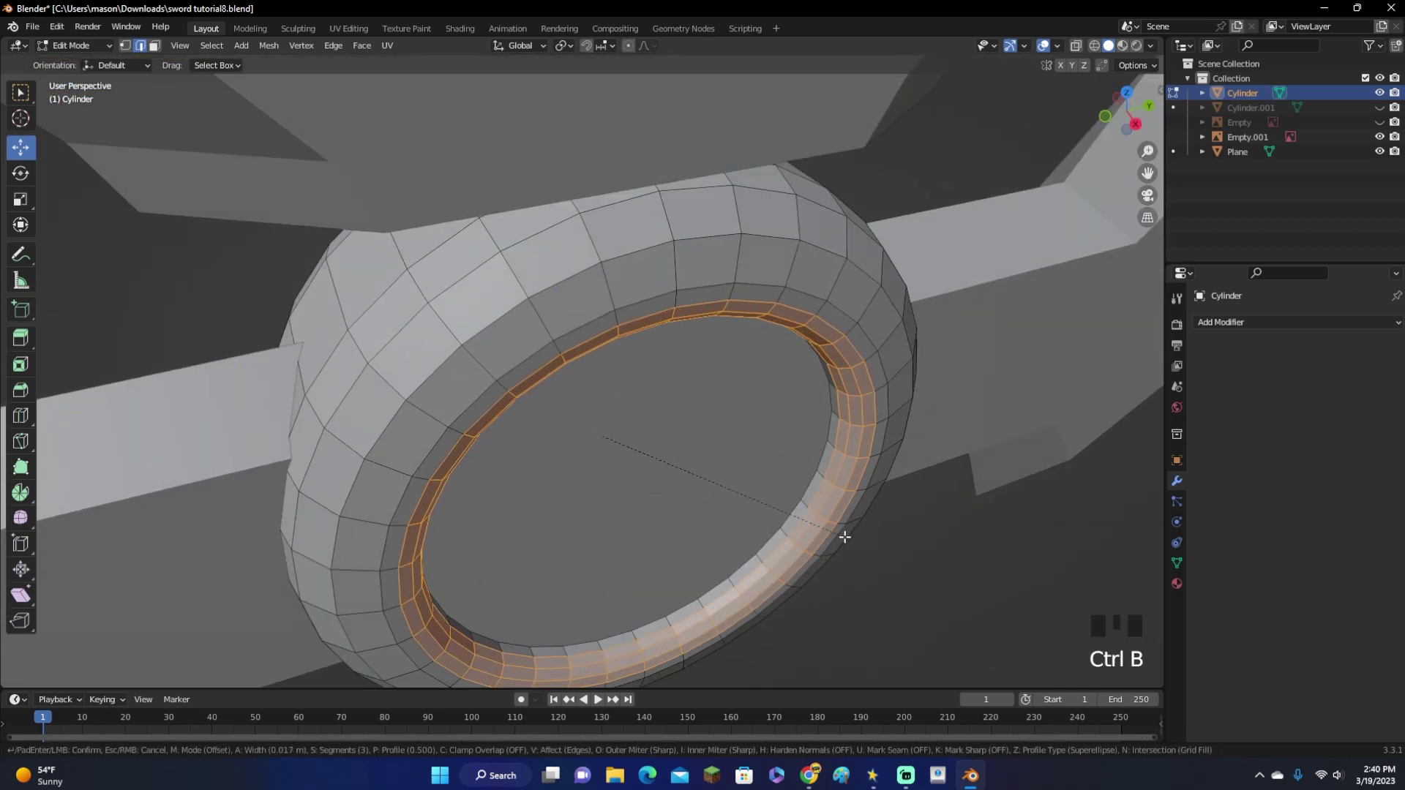
pyautogui.click(845, 537)
pyautogui.press('Tab')
pyautogui.moveTo(845, 537); pyautogui.dragTo(796, 333, button='middle')
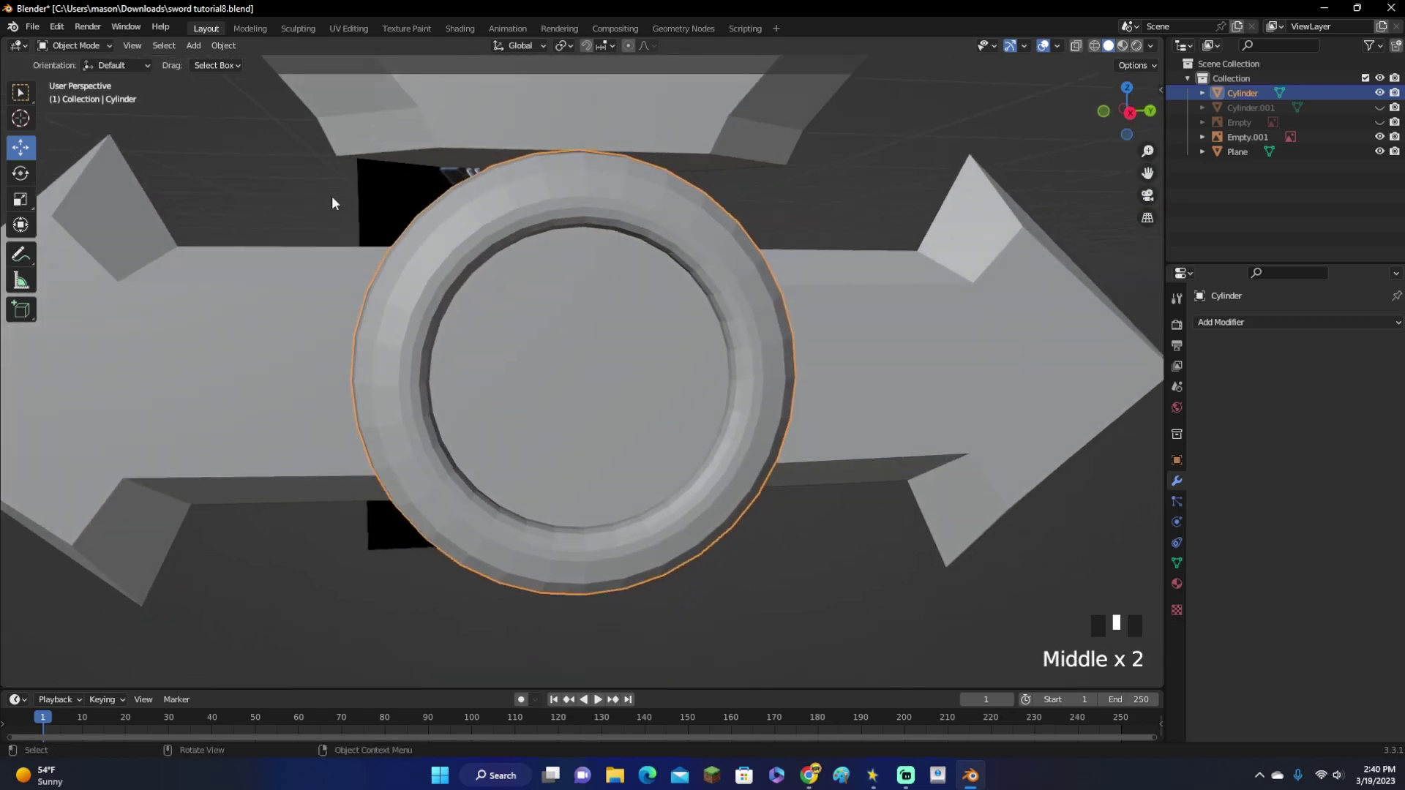
# Extrude both recessed centre faces outward along their normals and scale them down to about 0.85 to form a tapered inner ring
pyautogui.press('Tab')
pyautogui.click(480, 257)
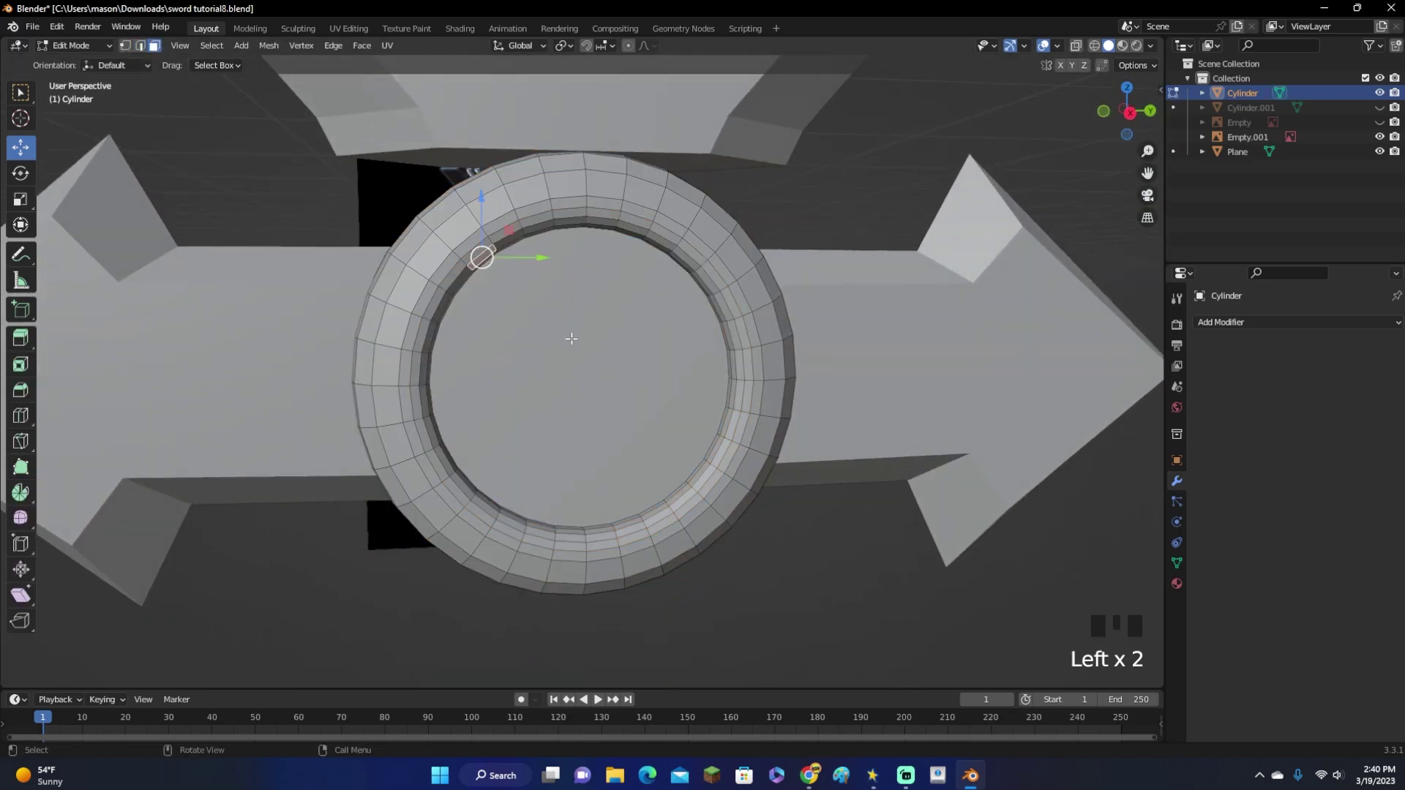
pyautogui.click(580, 380)
pyautogui.moveTo(581, 380); pyautogui.dragTo(841, 392, button='middle')
pyautogui.keyDown('shift'); pyautogui.click(778, 352); pyautogui.keyUp('shift')
pyautogui.moveTo(778, 352); pyautogui.dragTo(915, 417, button='middle')
pyautogui.scroll(3, 916, 417)
pyautogui.hotkey('alt', 'e')
pyautogui.click(916, 417)
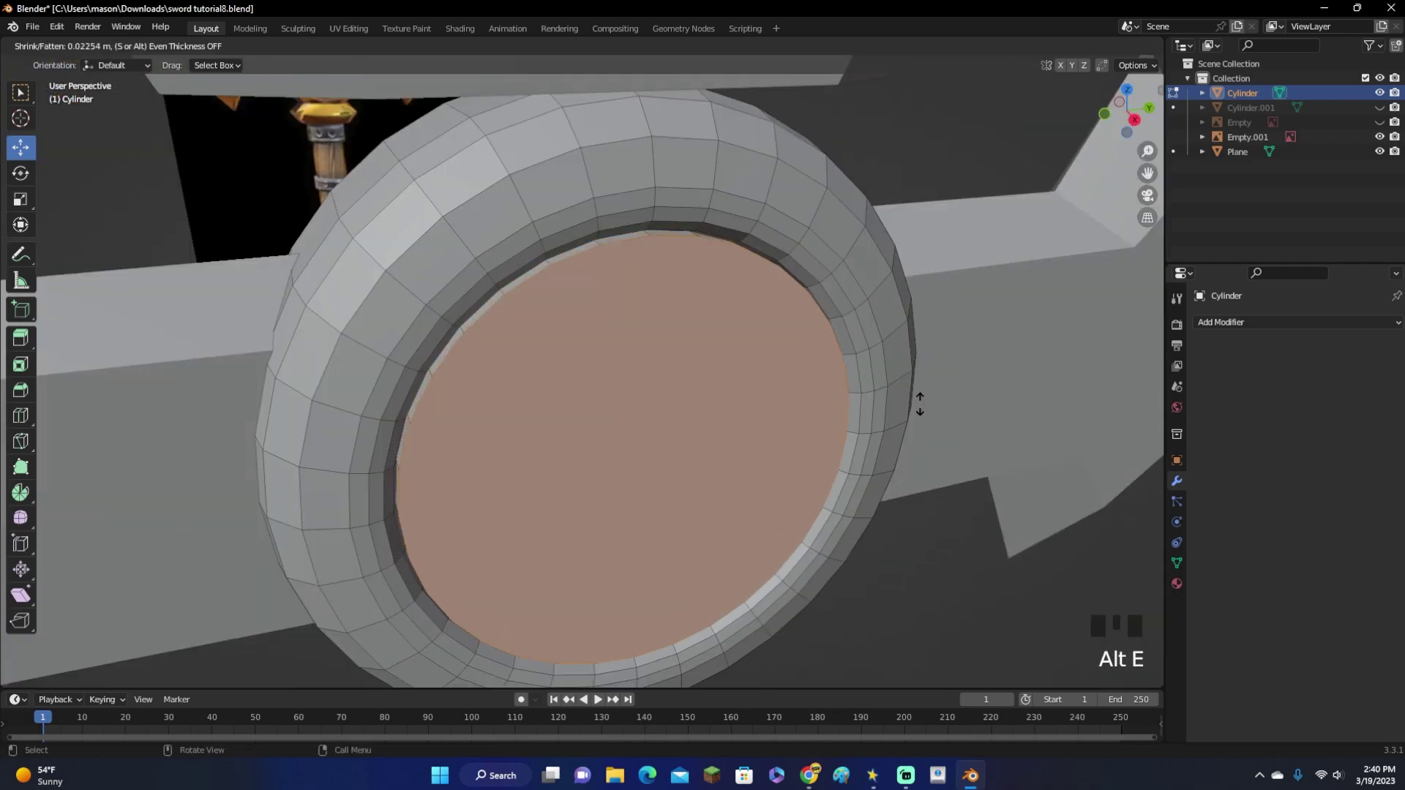
pyautogui.click(926, 399)
pyautogui.press('s')
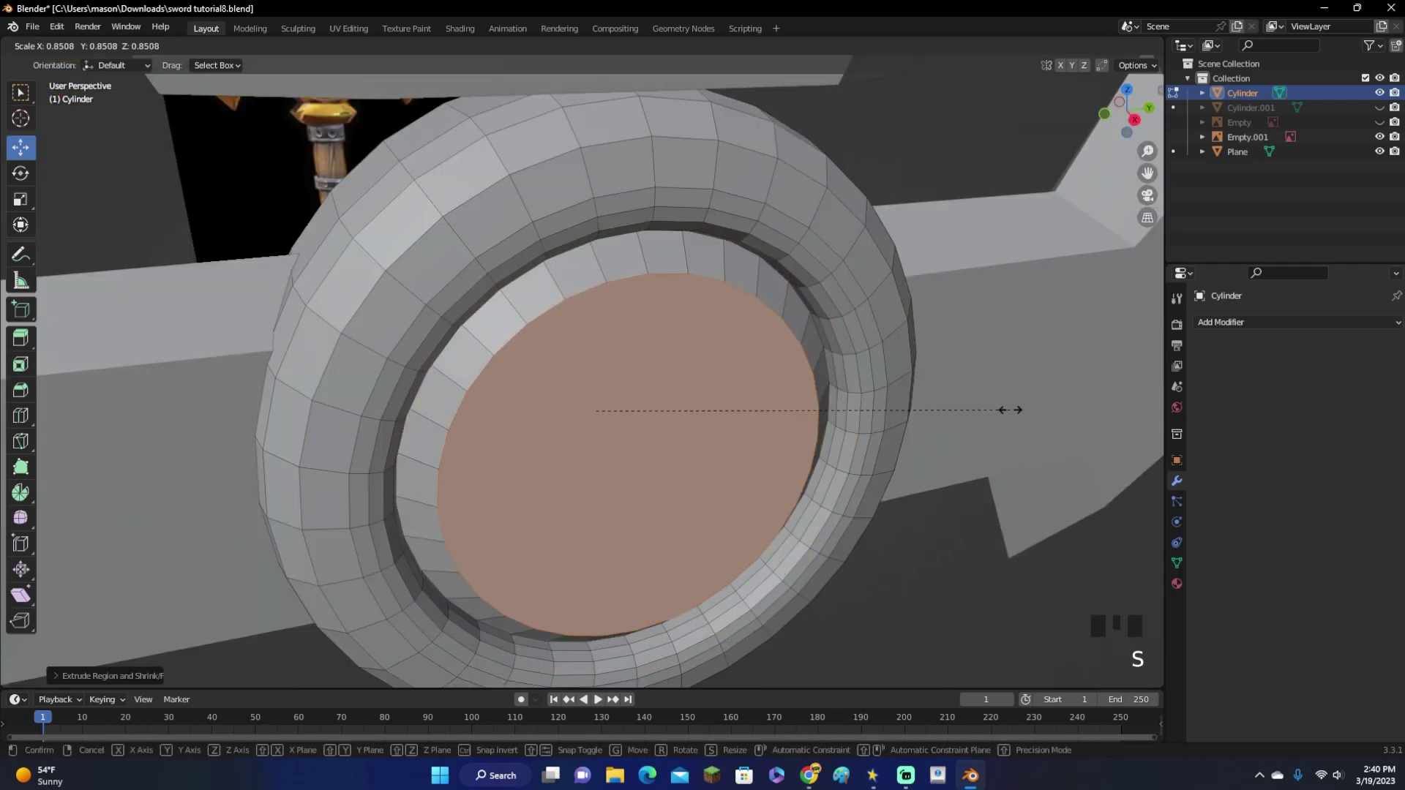
pyautogui.click(1007, 418)
# Inset the inner ring's centre faces and extrude them slightly inward along their normals
pyautogui.press('i')
pyautogui.click(1039, 427)
pyautogui.moveTo(1039, 427); pyautogui.dragTo(978, 411, button='middle')
pyautogui.hotkey('alt', 'e')
pyautogui.click(977, 413)
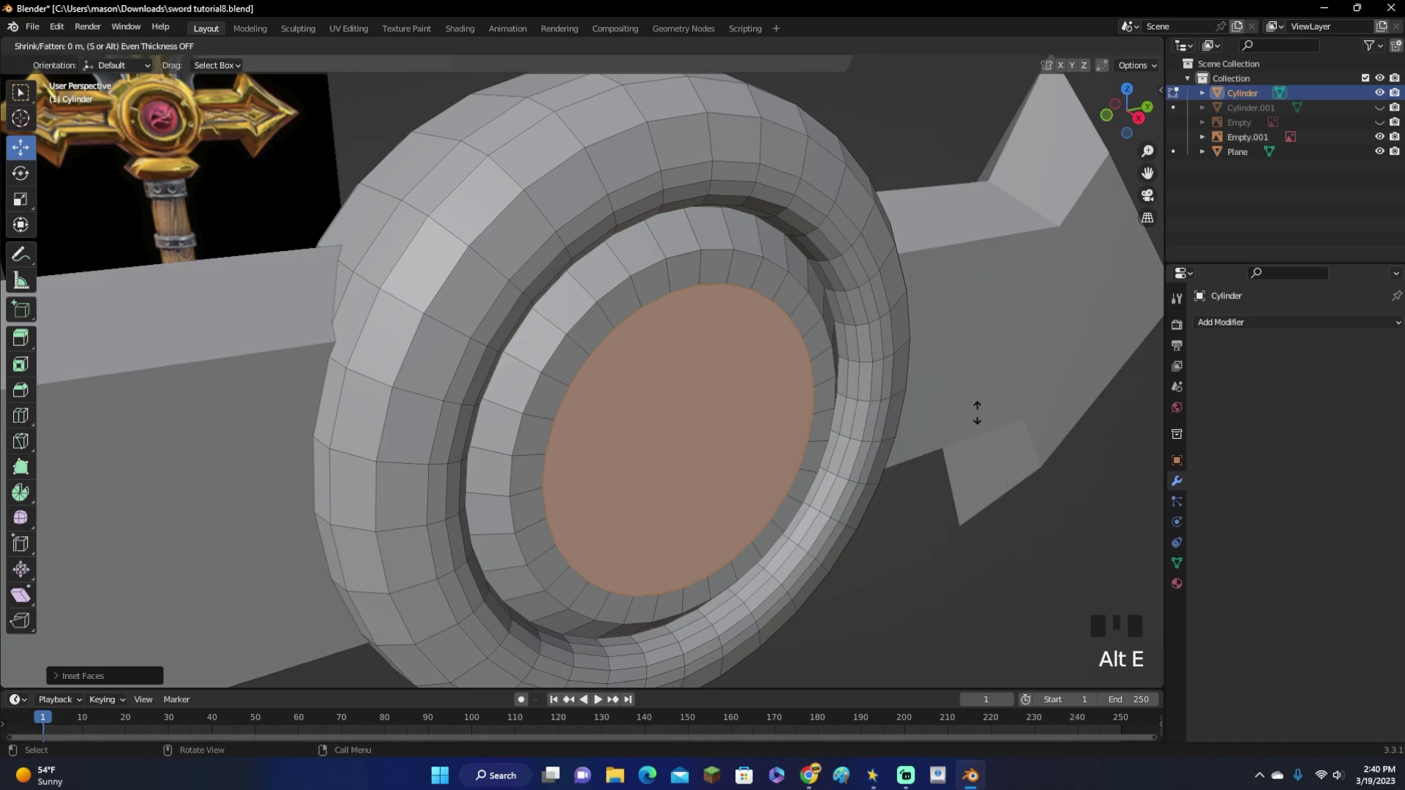
pyautogui.click(977, 426)
# Duplicate the front centre face in place and extrude the copy outward along its normal as a round plug for the gem
pyautogui.moveTo(864, 398); pyautogui.dragTo(863, 461, button='middle')
pyautogui.hotkey('shift', 'd')
pyautogui.rightClick(874, 457)
pyautogui.hotkey('alt', 'e')
pyautogui.click(863, 458)
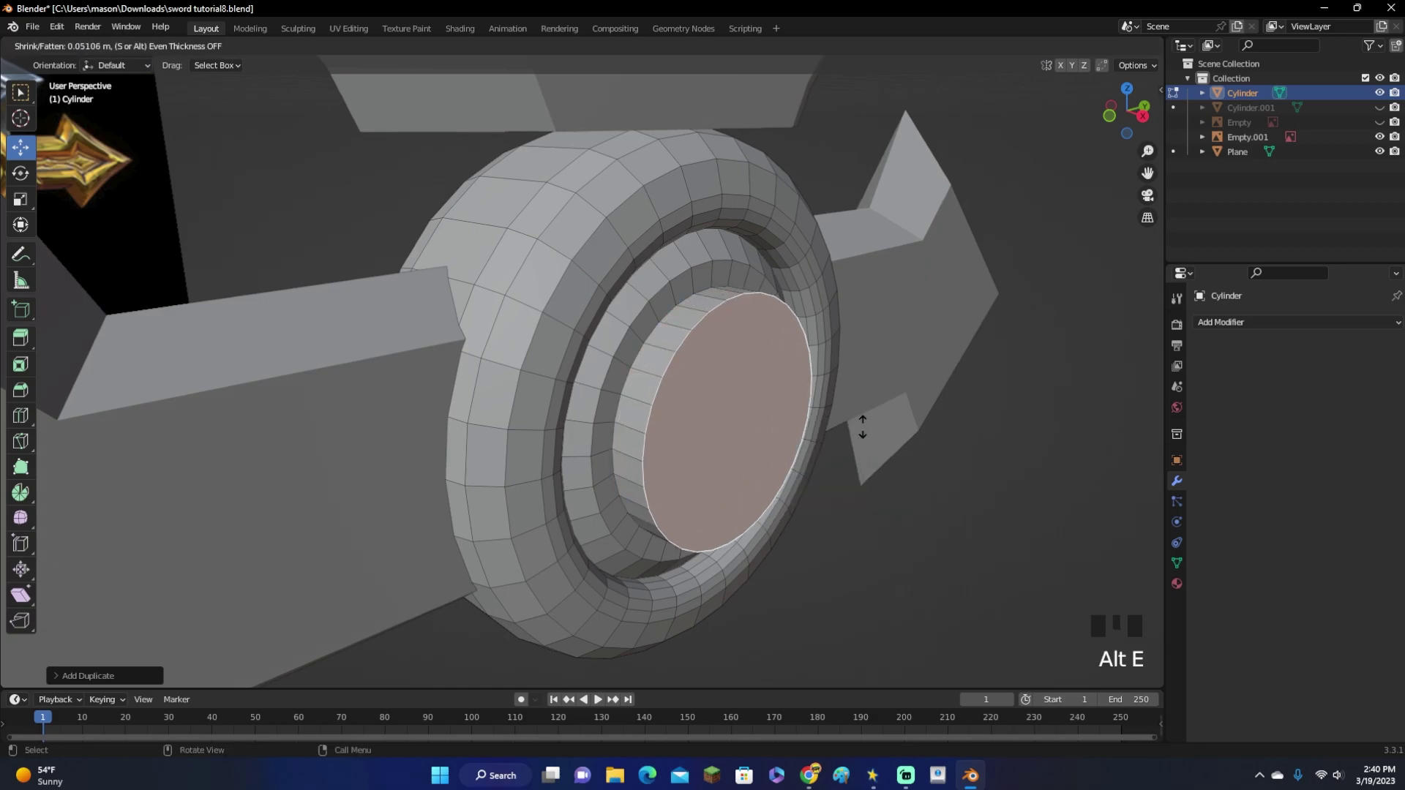
pyautogui.click(852, 399)
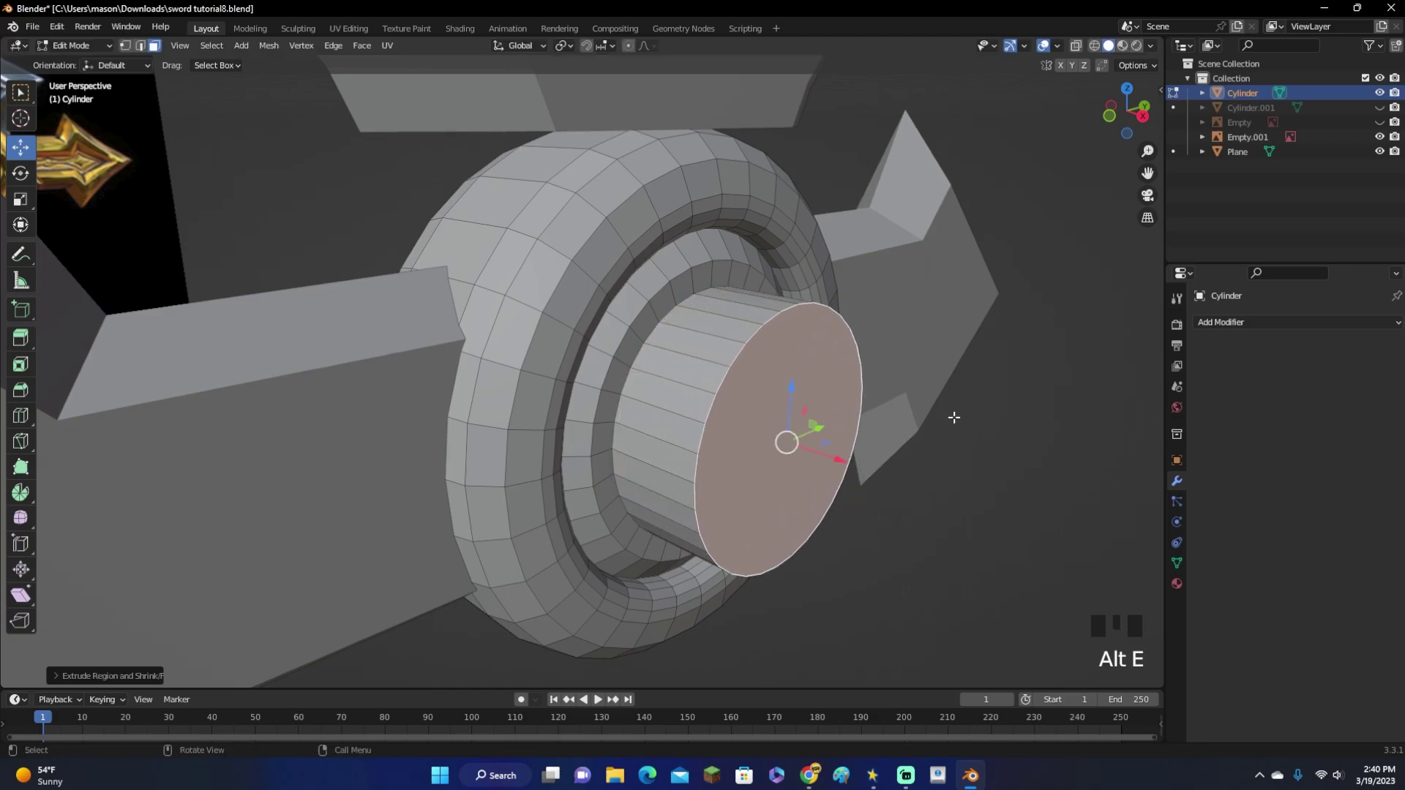
# Bevel the plug's front rim with 5 segments and a width of about 0.081 m to round it into a dome
pyautogui.hotkey('ctrl', 'b')
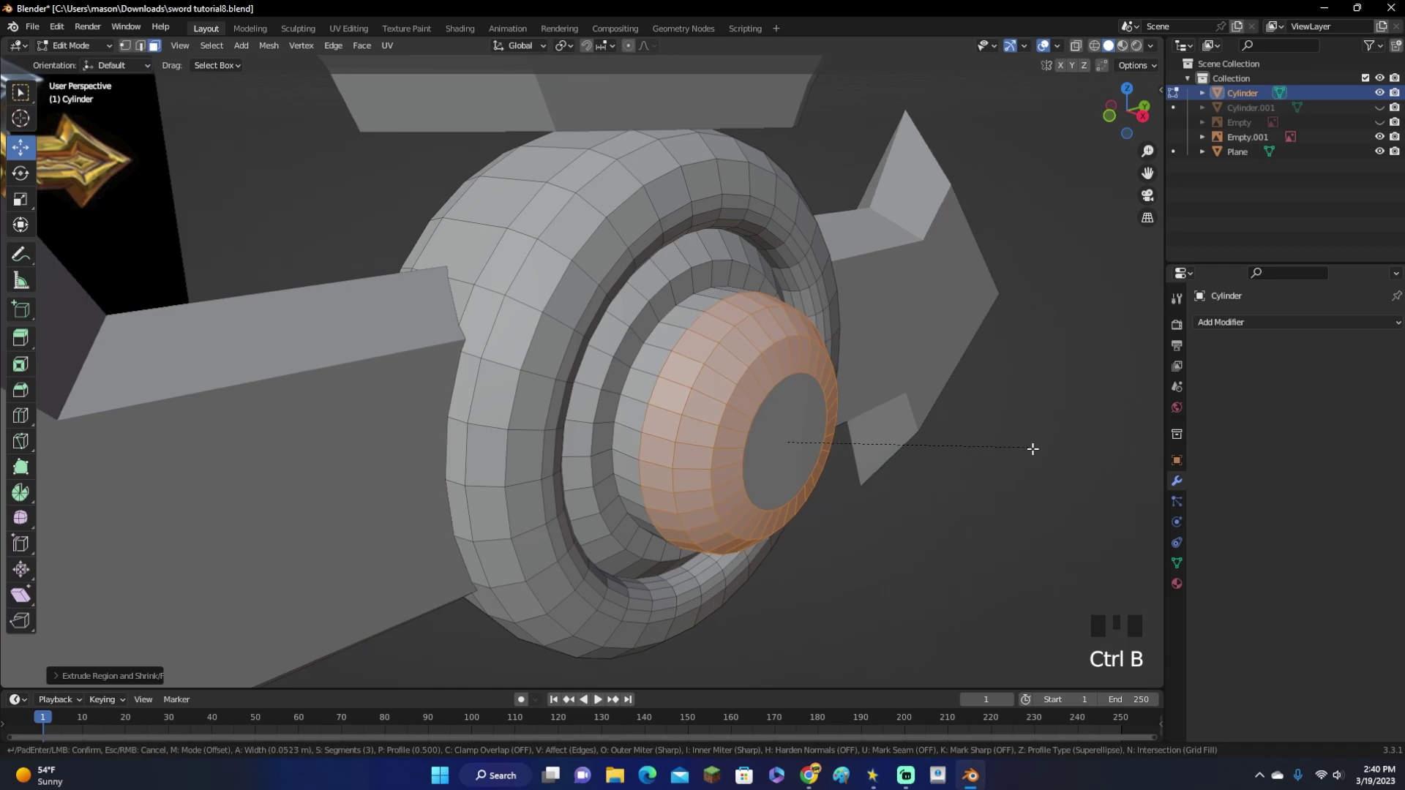
pyautogui.scroll(1, 1065, 458)
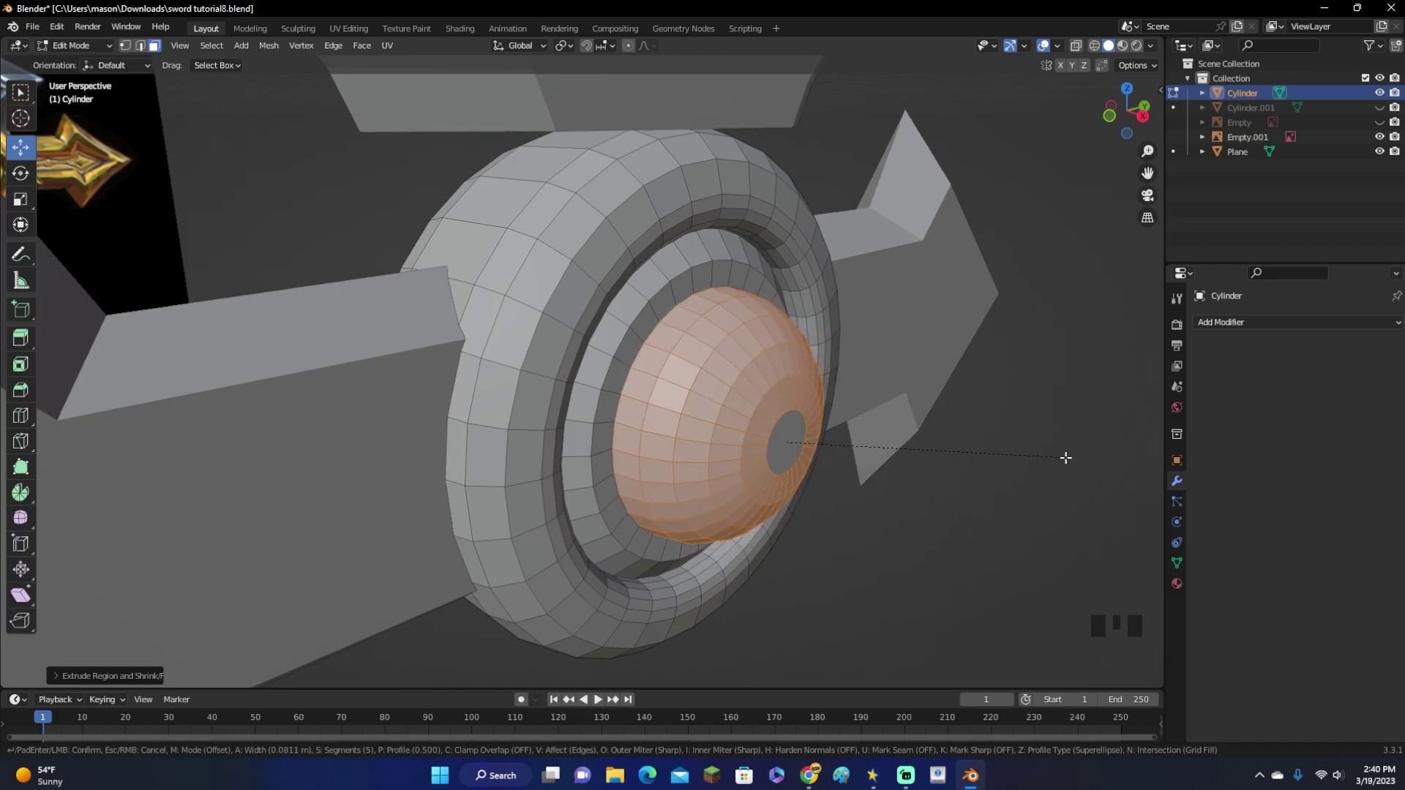
pyautogui.click(1063, 459)
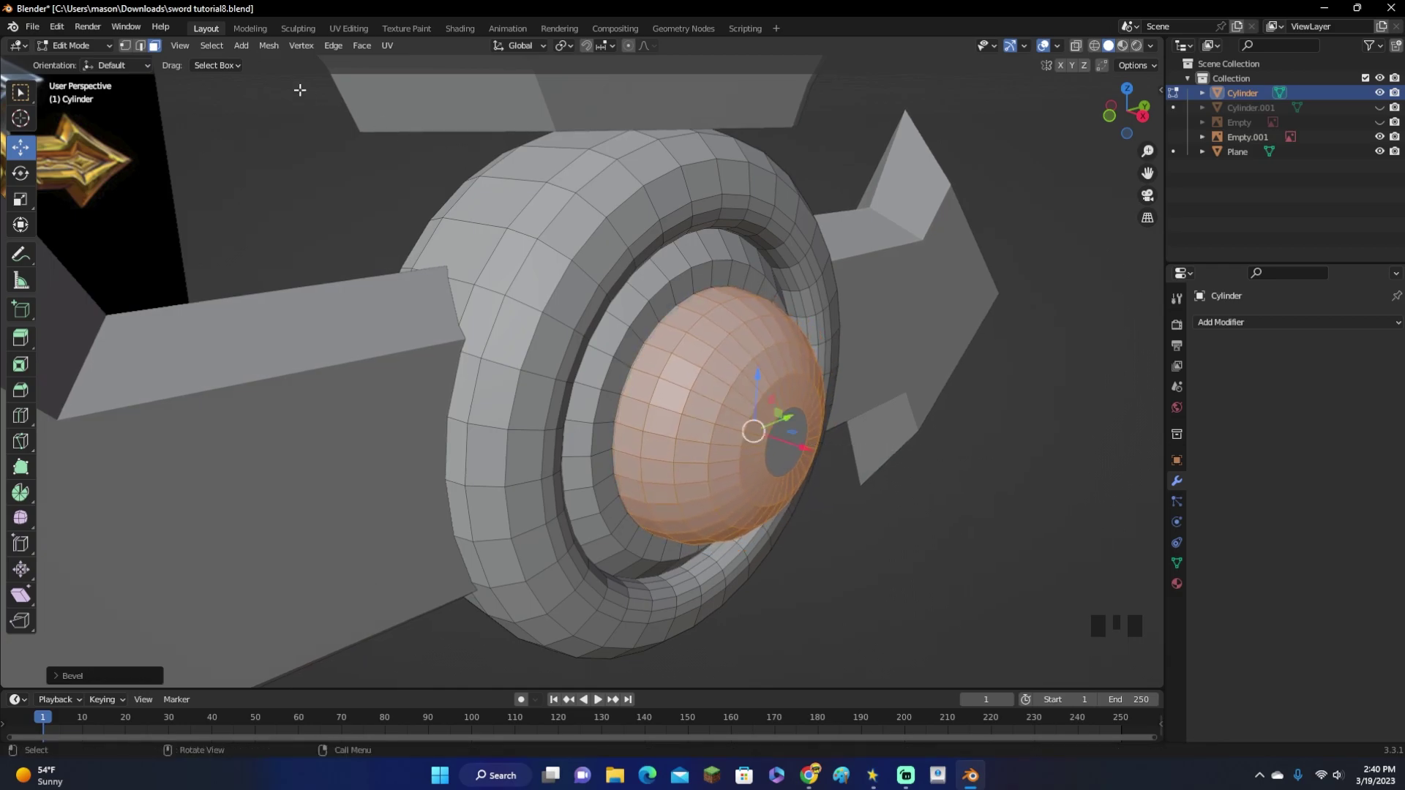
# Select the whole gem dome, flatten it along X and shift it to sit in the medallion's centre
pyautogui.click(738, 405)
pyautogui.hotkey('ctrl', 'l')
pyautogui.press('s')
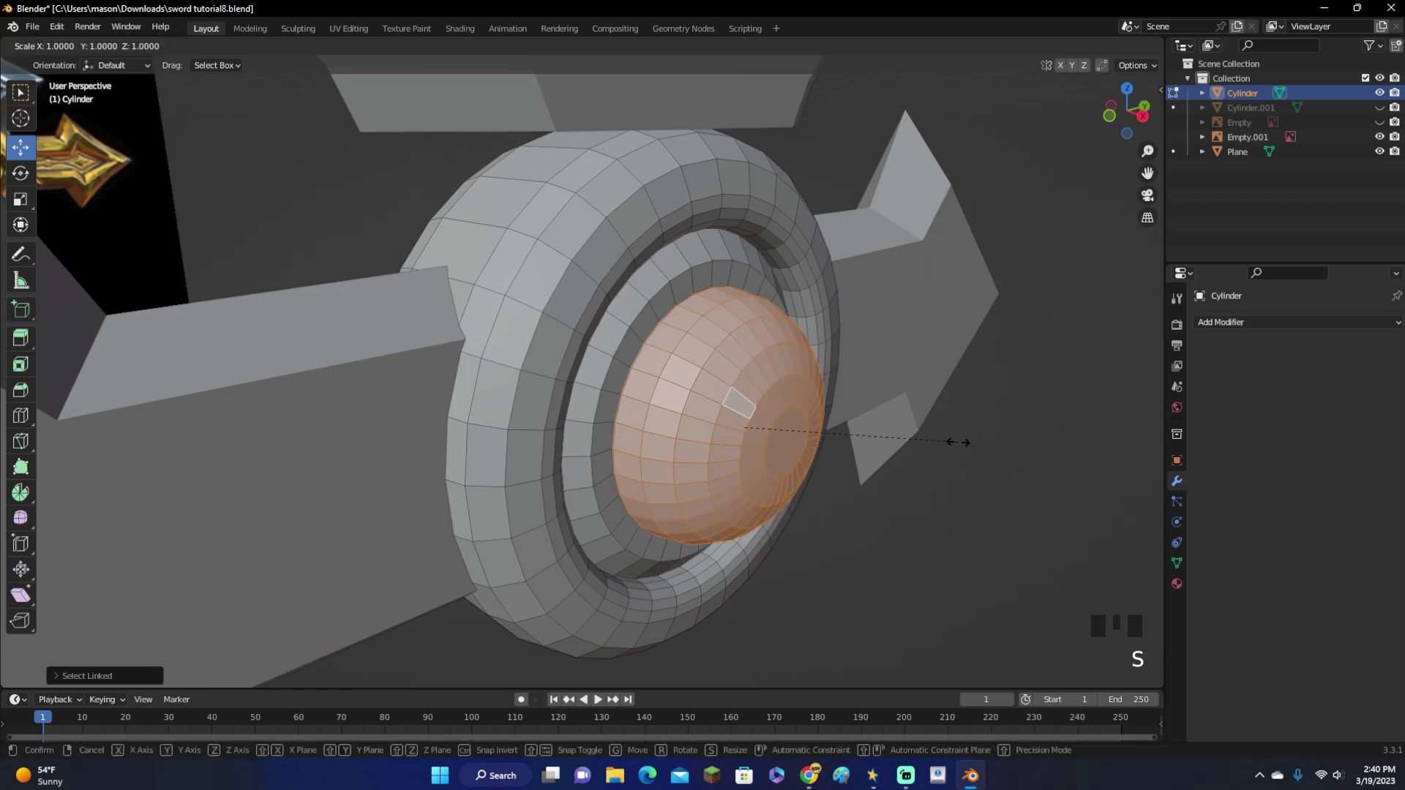
pyautogui.press('x')
pyautogui.click(845, 424)
pyautogui.moveTo(768, 408); pyautogui.dragTo(842, 399, button='middle')
pyautogui.moveTo(818, 388); pyautogui.dragTo(829, 395)
# Duplicate the gem dome, turn the copy about the Z axis to face the opposite way and seat it in the medallion's back
pyautogui.moveTo(830, 395); pyautogui.dragTo(931, 452, button='middle')
pyautogui.hotkey('shift', 'd')
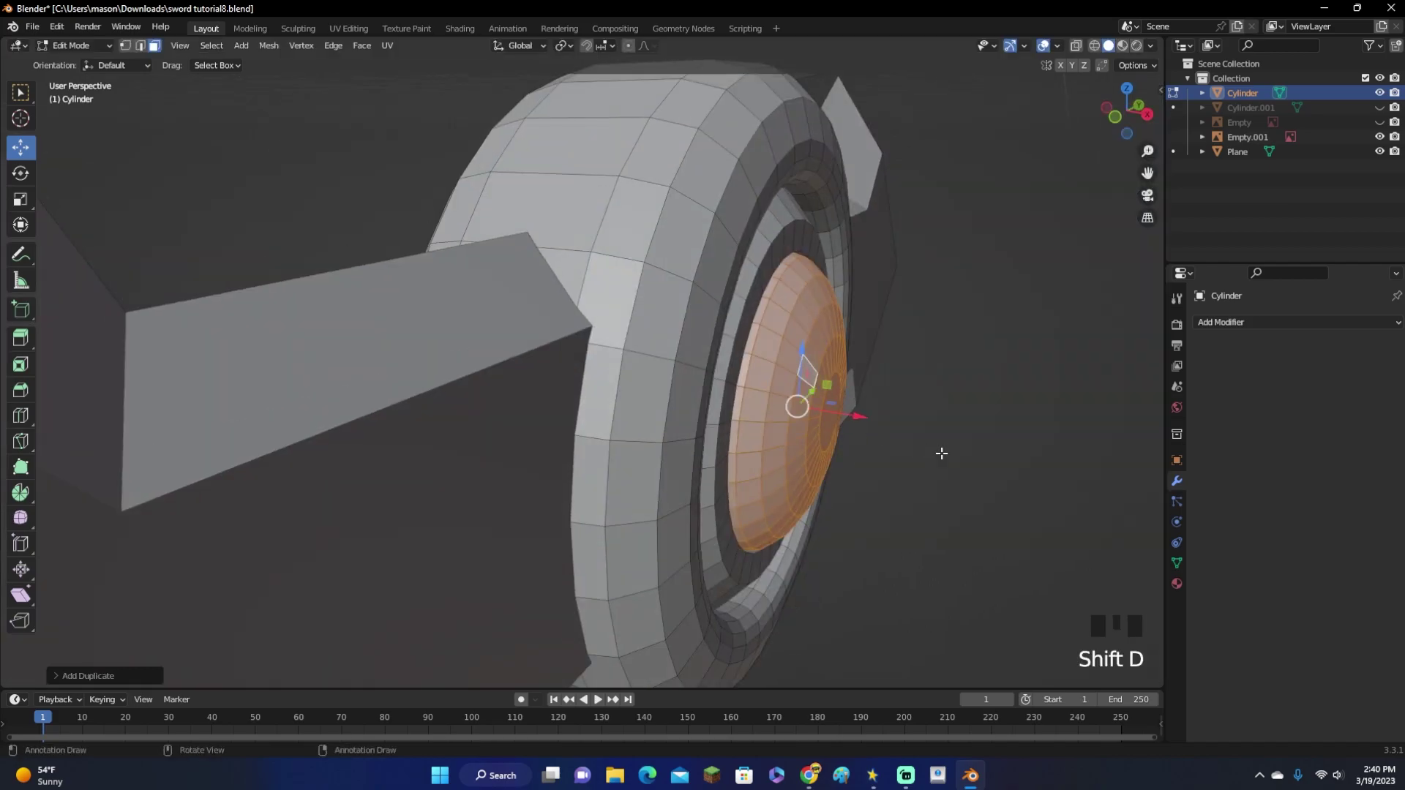
pyautogui.press('r')
pyautogui.write('z')
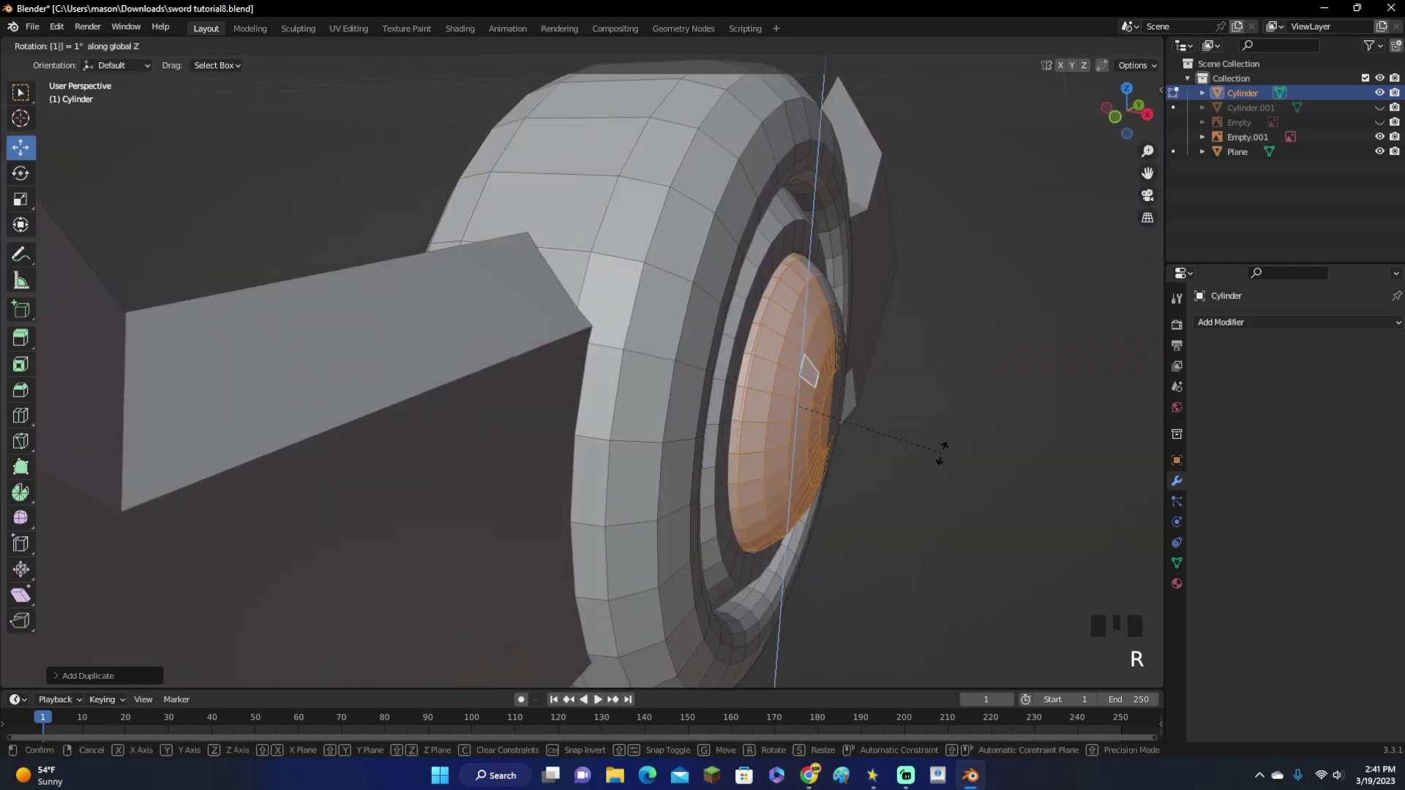
pyautogui.write('90')
pyautogui.press('Return')
pyautogui.moveTo(856, 420); pyautogui.dragTo(667, 384)
pyautogui.moveTo(667, 384); pyautogui.dragTo(833, 457, button='middle')
pyautogui.moveTo(751, 398); pyautogui.dragTo(571, 337, button='middle')
pyautogui.moveTo(571, 337); pyautogui.dragTo(562, 331)
pyautogui.press('Tab')
# Apply Shade Auto Smooth to the medallion in Object Mode
pyautogui.scroll(3, 635, 410)
pyautogui.scroll(-3, 634, 410)
pyautogui.moveTo(634, 409); pyautogui.dragTo(696, 376, button='middle')
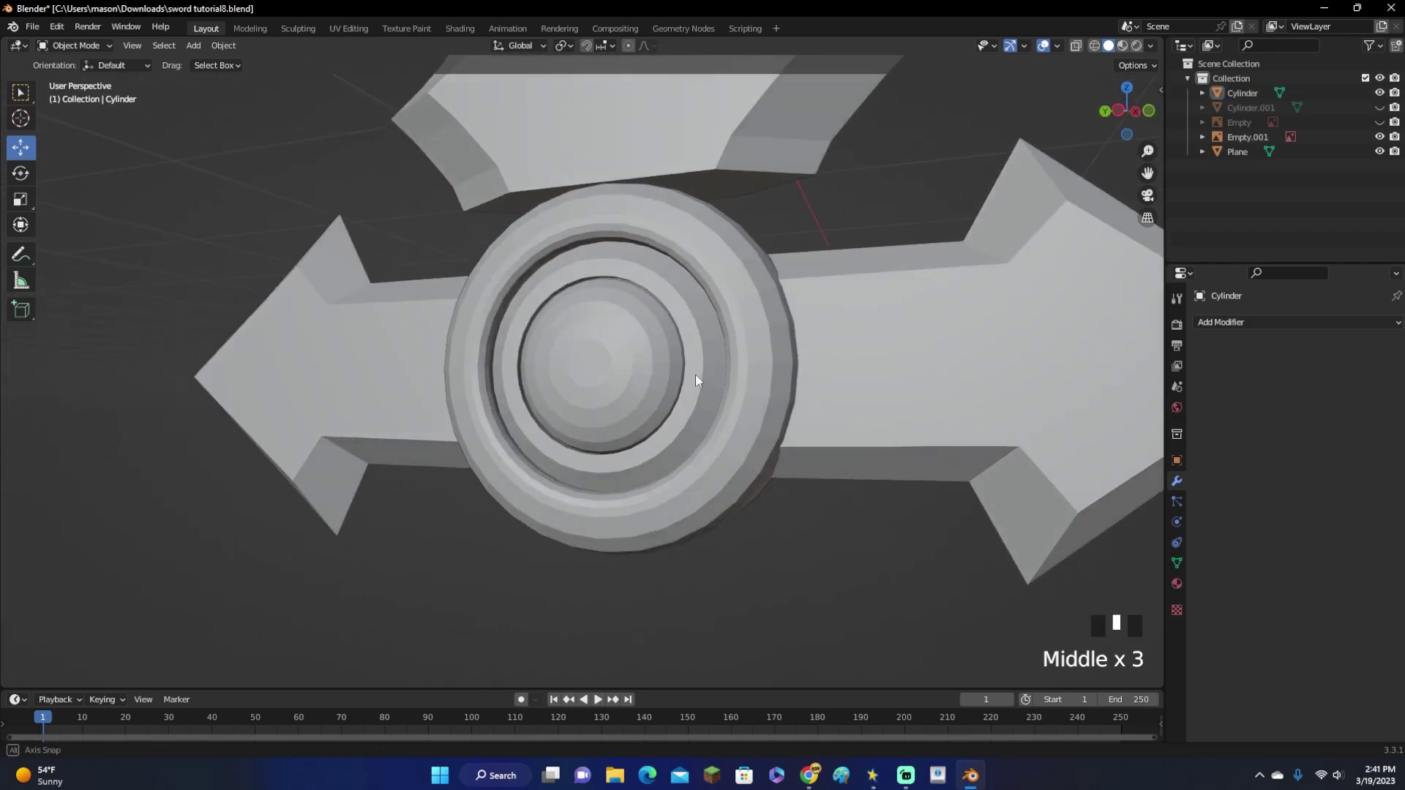
pyautogui.scroll(-3, 734, 439)
pyautogui.moveTo(734, 439); pyautogui.dragTo(293, 358, button='middle')
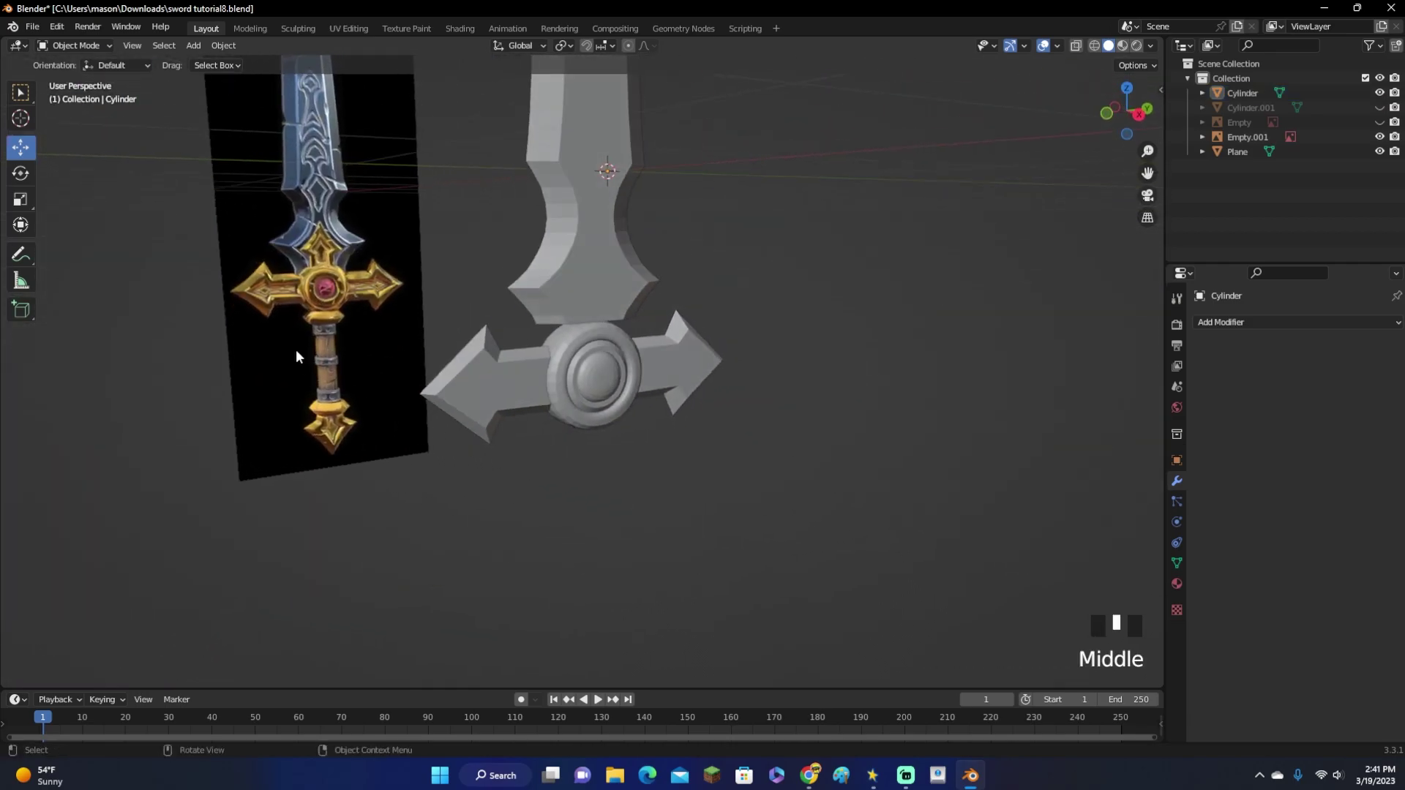
pyautogui.moveTo(634, 433); pyautogui.dragTo(592, 428, button='middle')
pyautogui.scroll(3, 591, 429)
pyautogui.click(626, 229)
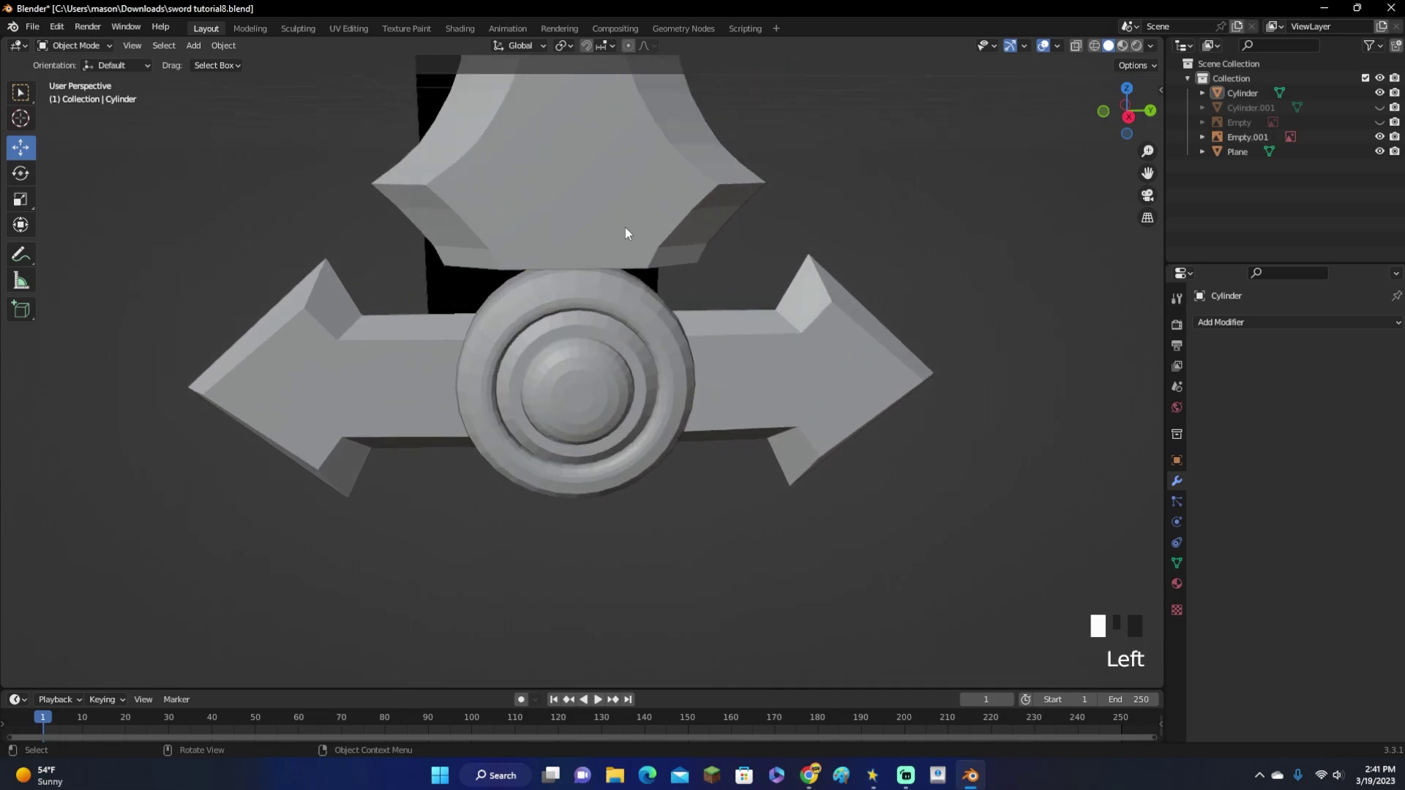
pyautogui.click(639, 364)
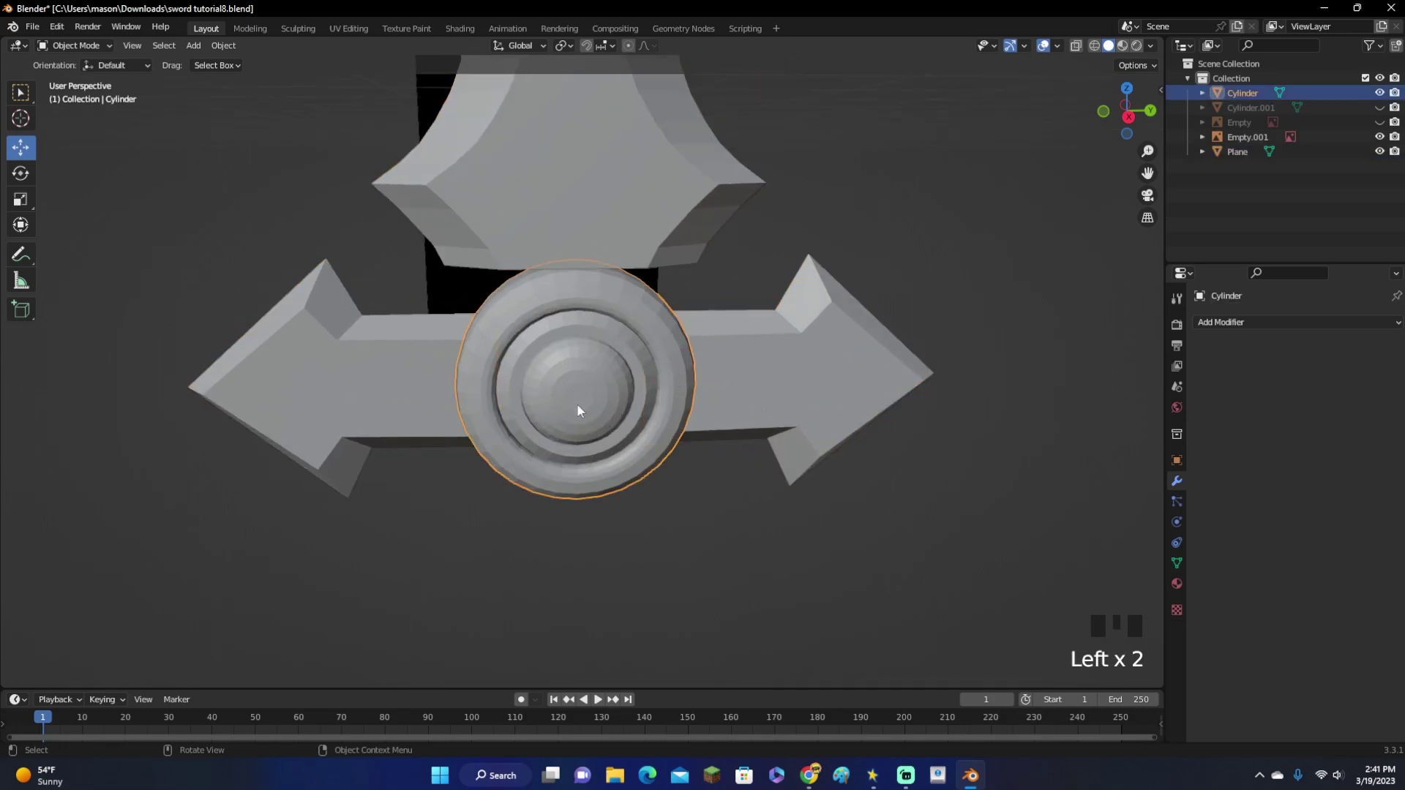
pyautogui.rightClick(595, 397)
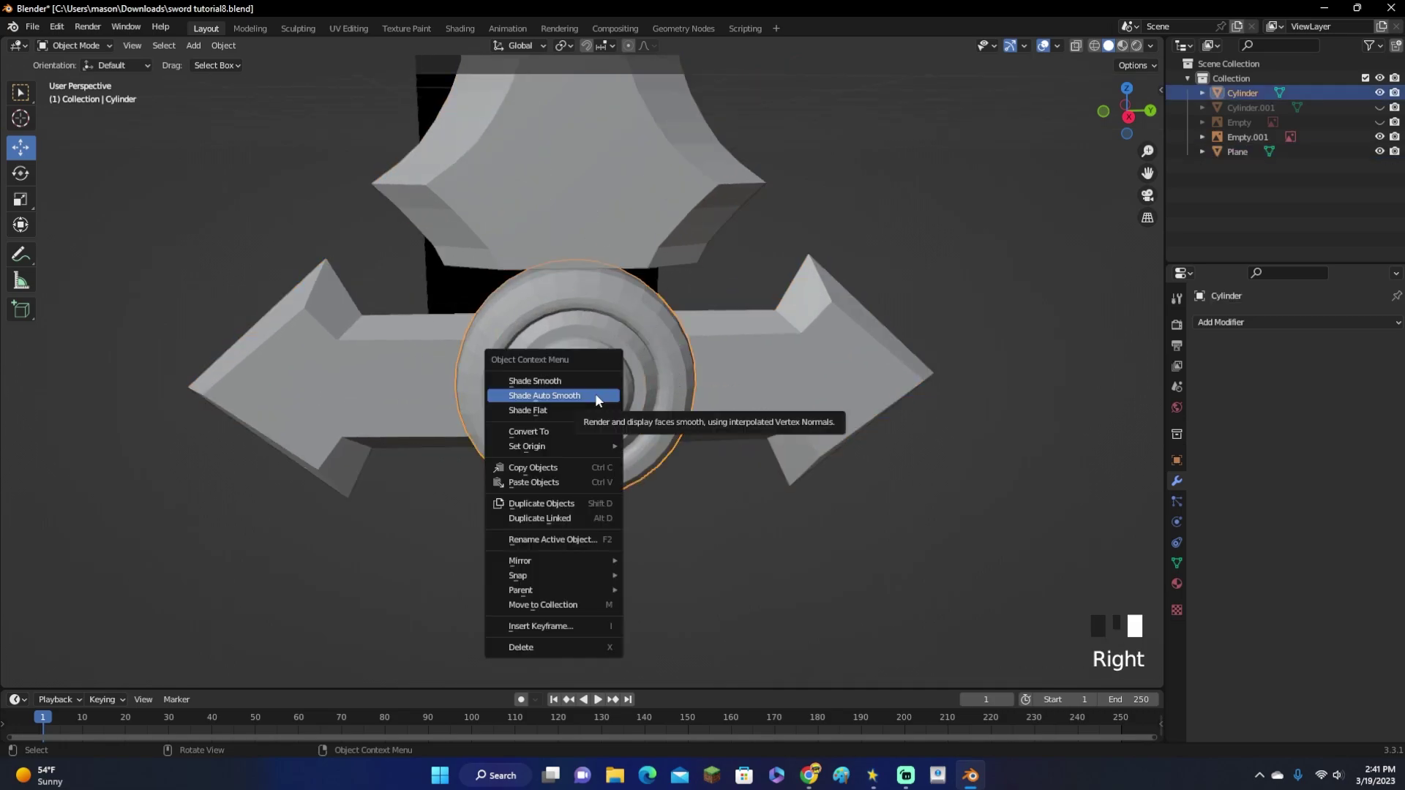
pyautogui.click(568, 395)
pyautogui.scroll(-3, 810, 393)
pyautogui.moveTo(760, 348); pyautogui.dragTo(704, 379, button='middle')
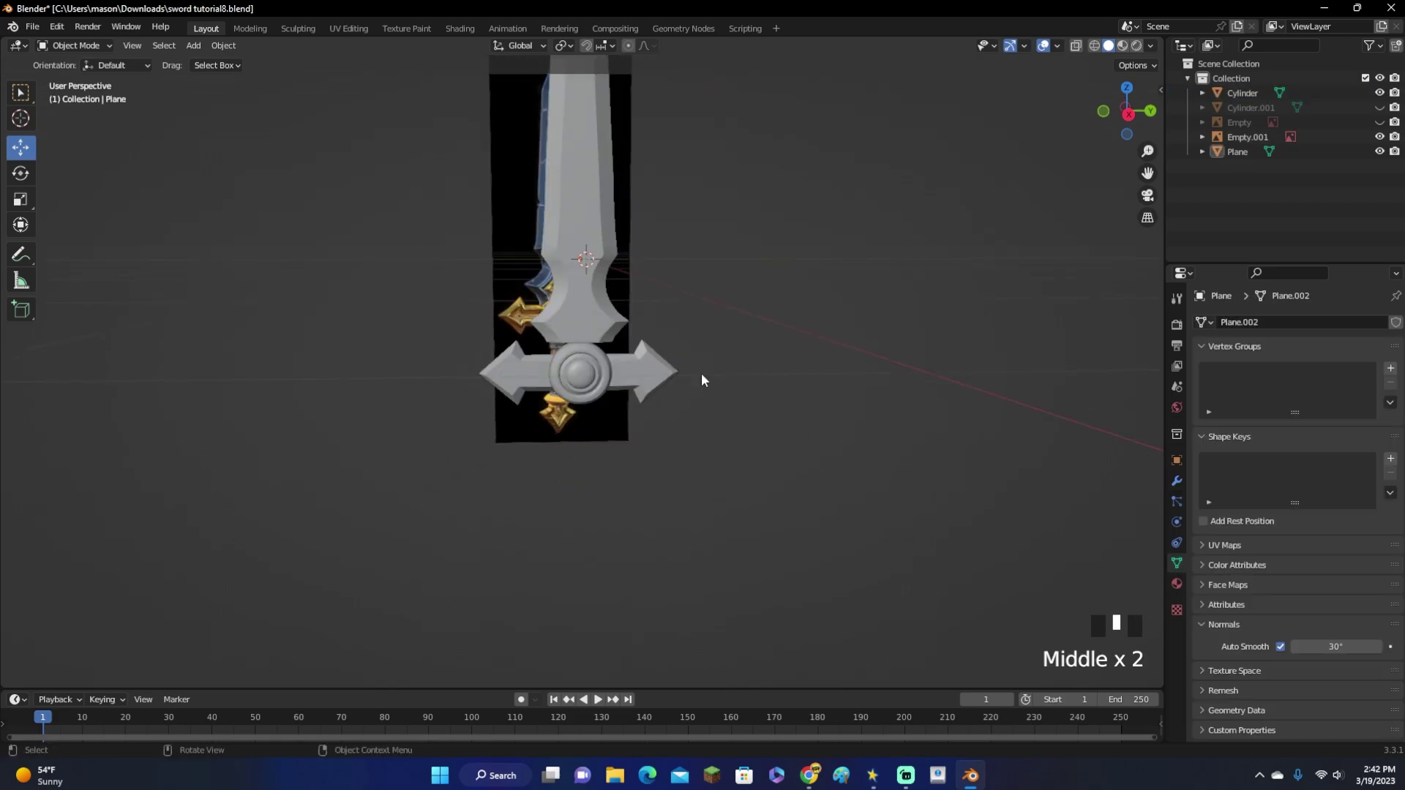